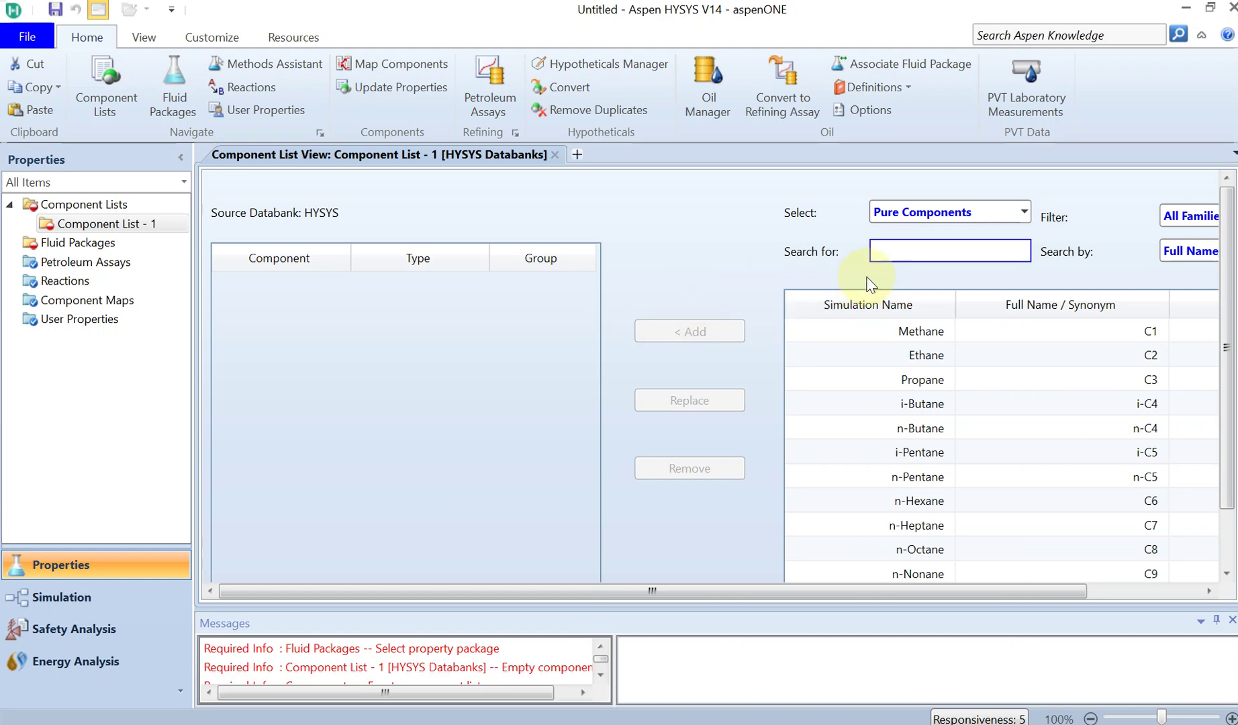
- Find H2O and Air in the pure components databank and add both to Component List - 1
text(H2)
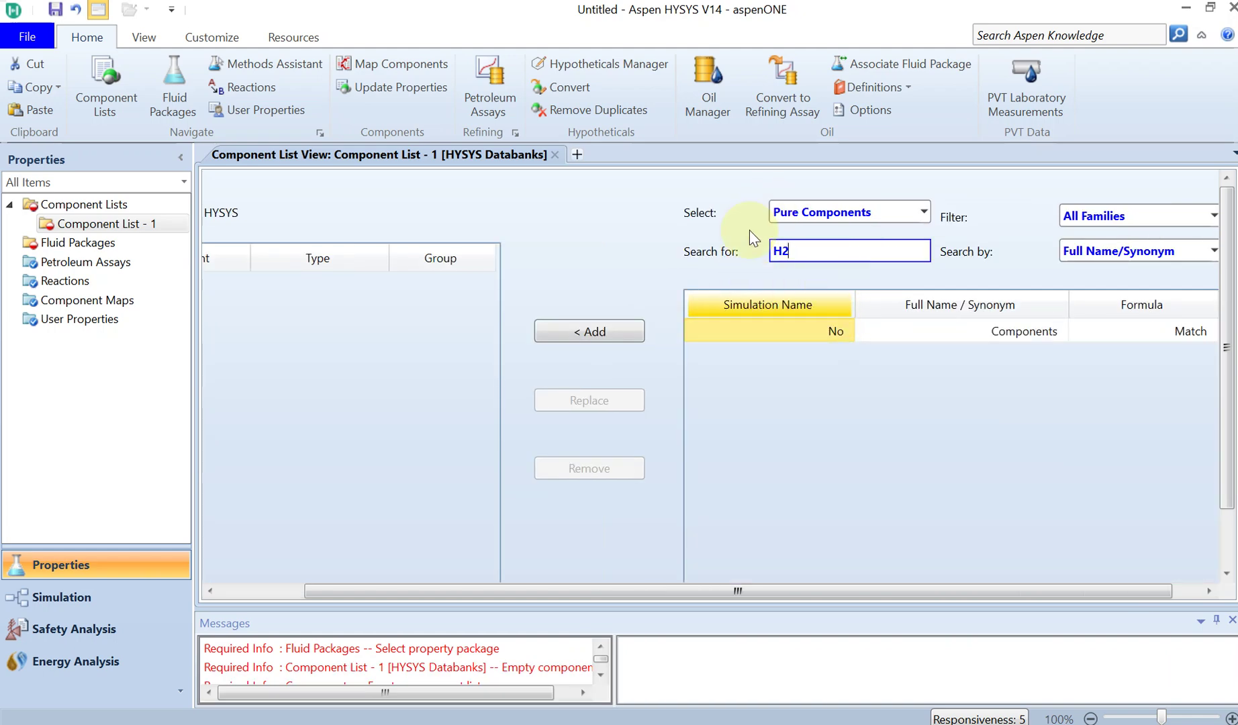
text(0o)
double_click(812, 328)
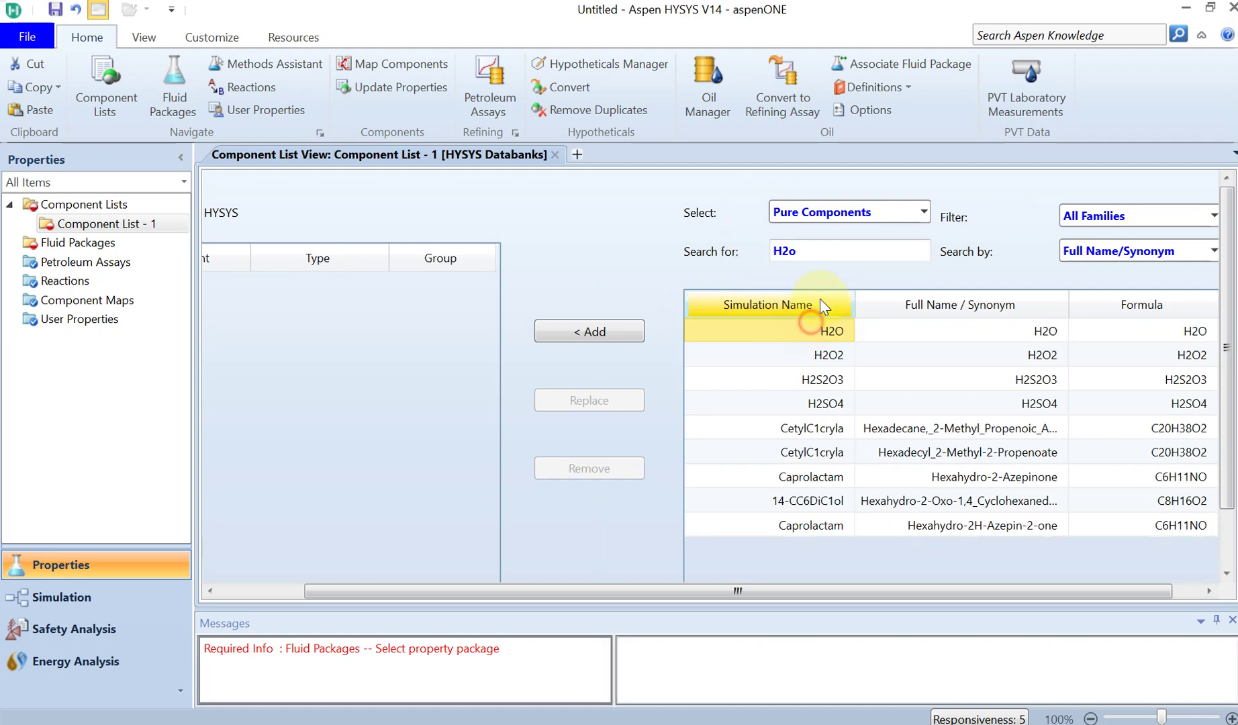
double_click(832, 249)
text(air)
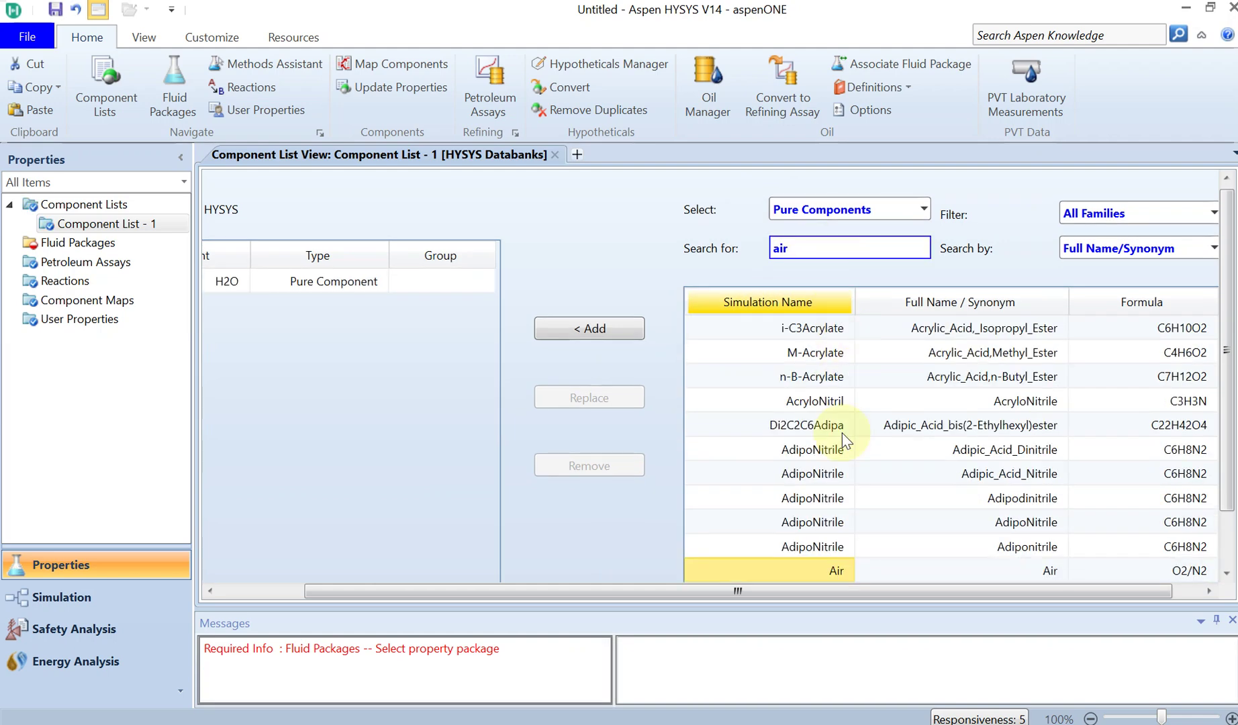
double_click(828, 571)
- Add a fluid package and choose Peng-Robinson as its property package
click(47, 241)
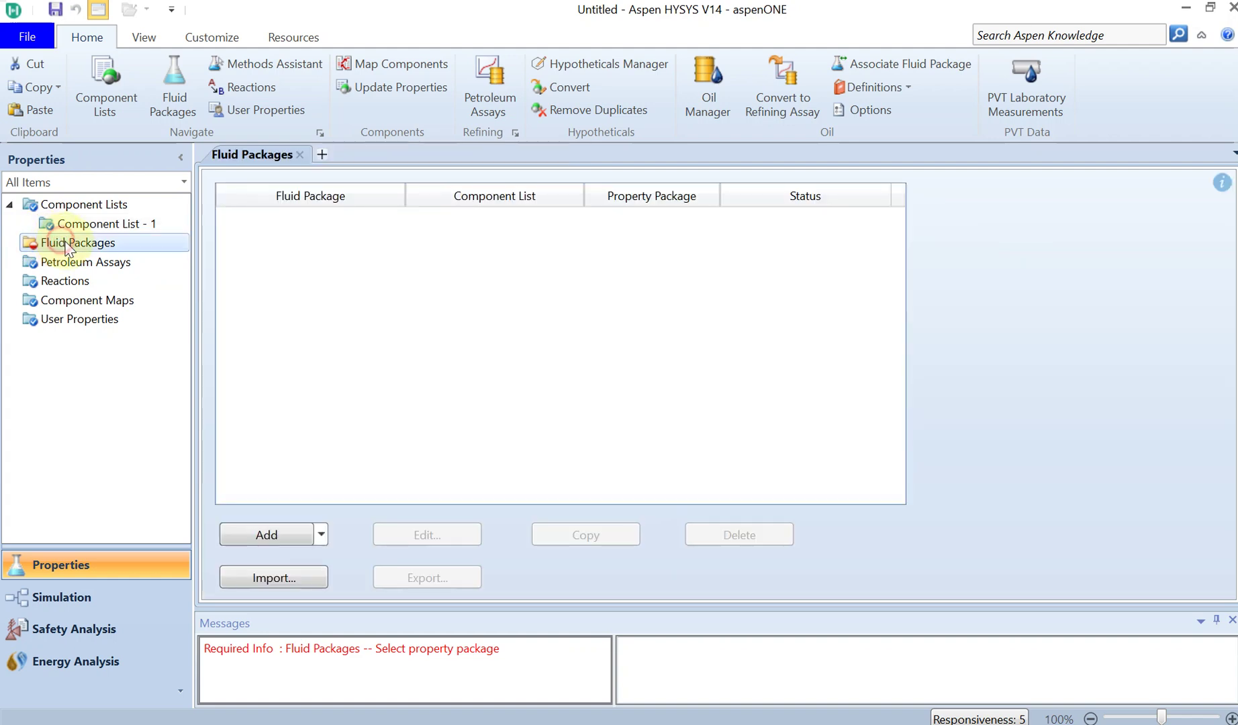
click(310, 541)
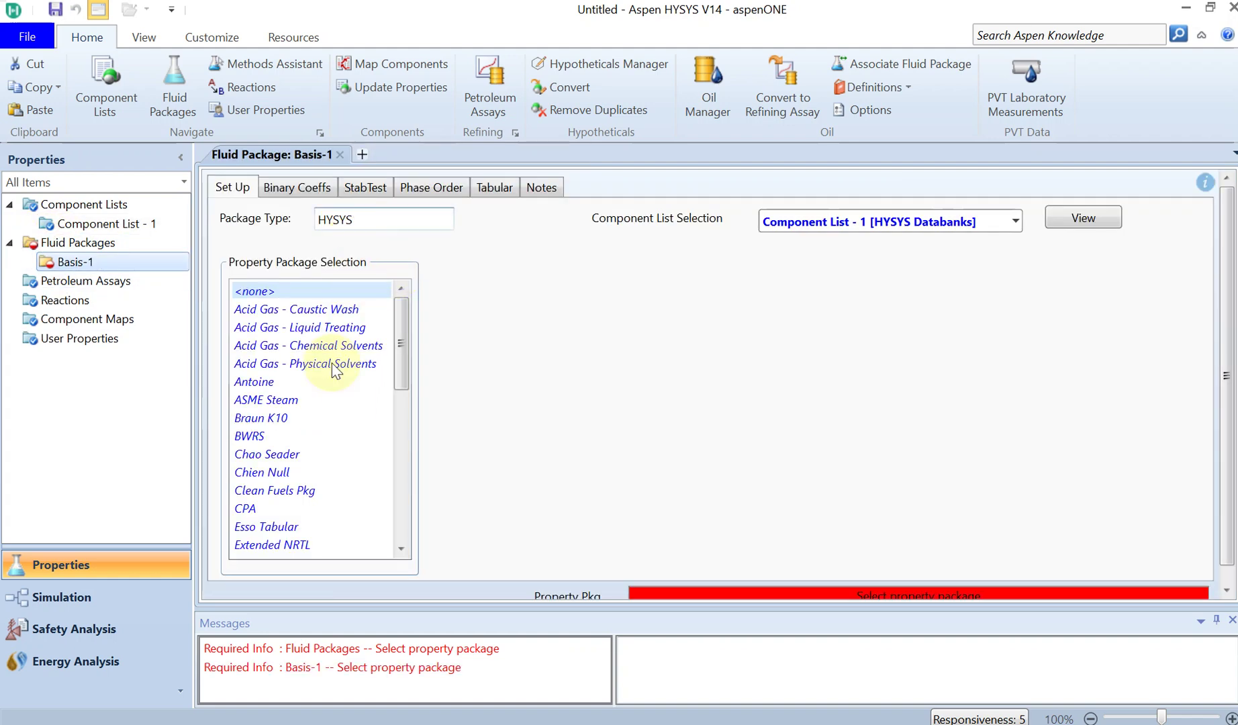
click(310, 423)
key(p)
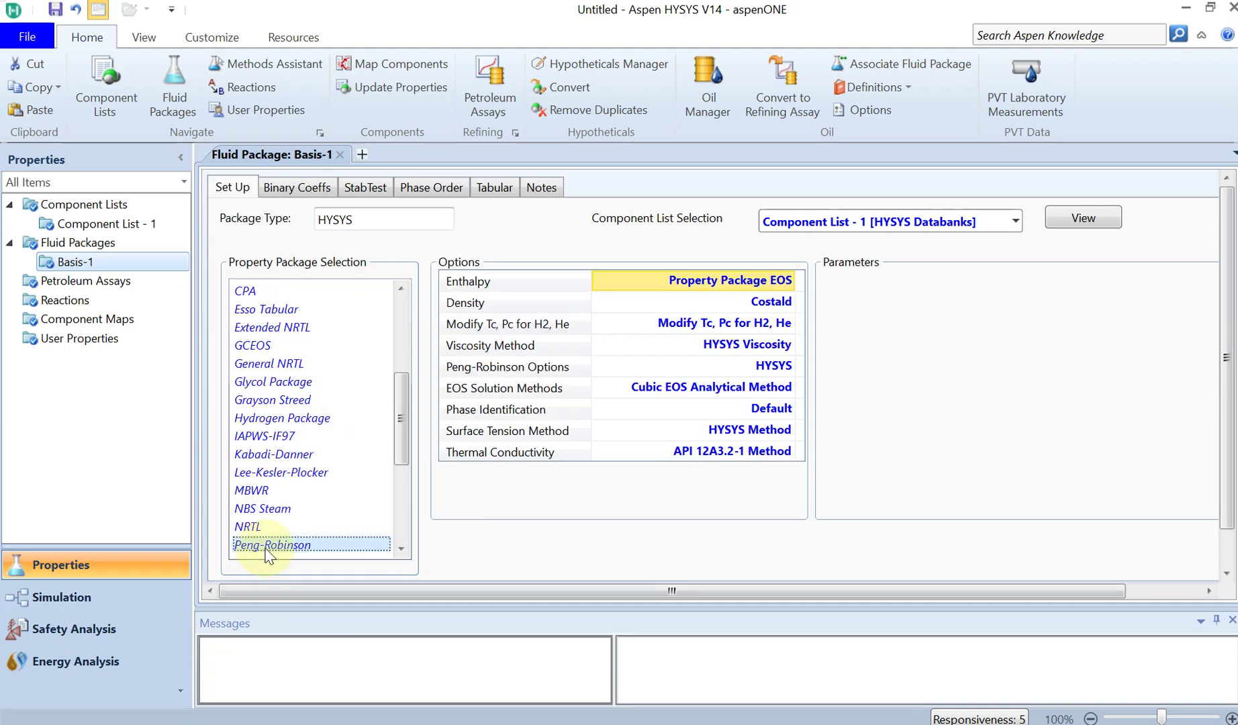
- Enter the simulation environment, find the tank model in the palette and place one tank on the flowsheet
click(83, 599)
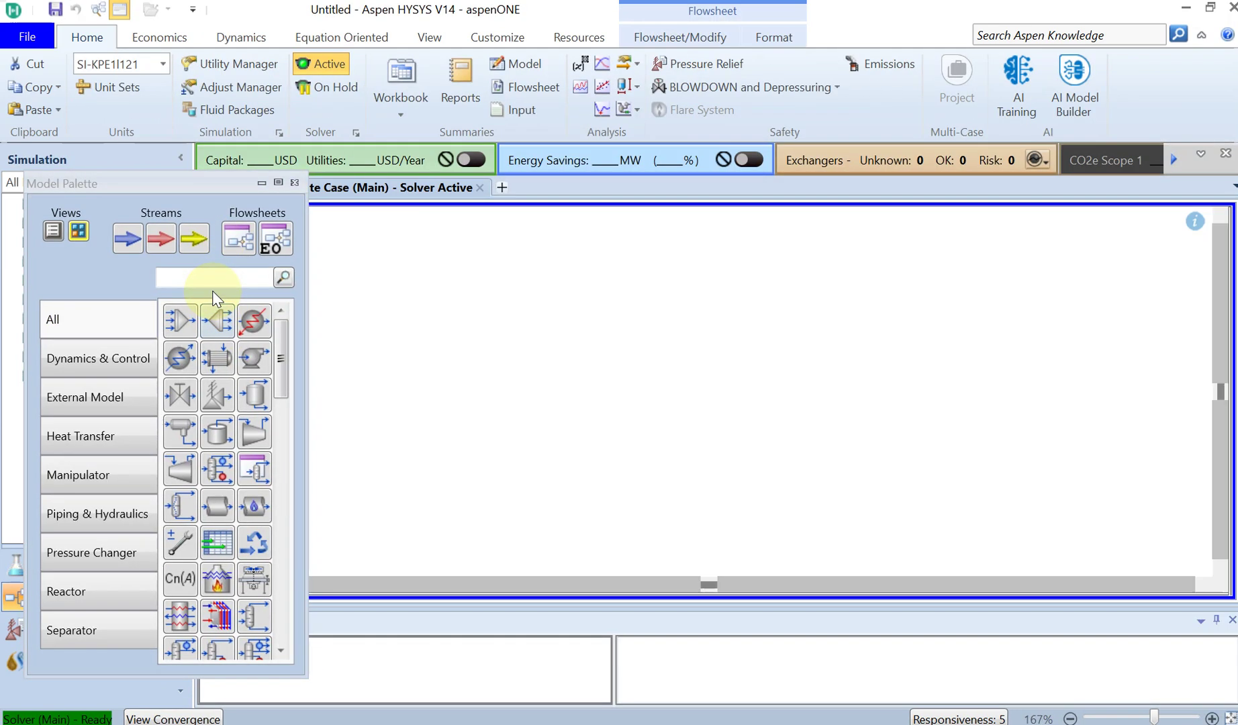
click(207, 278)
text(tank)
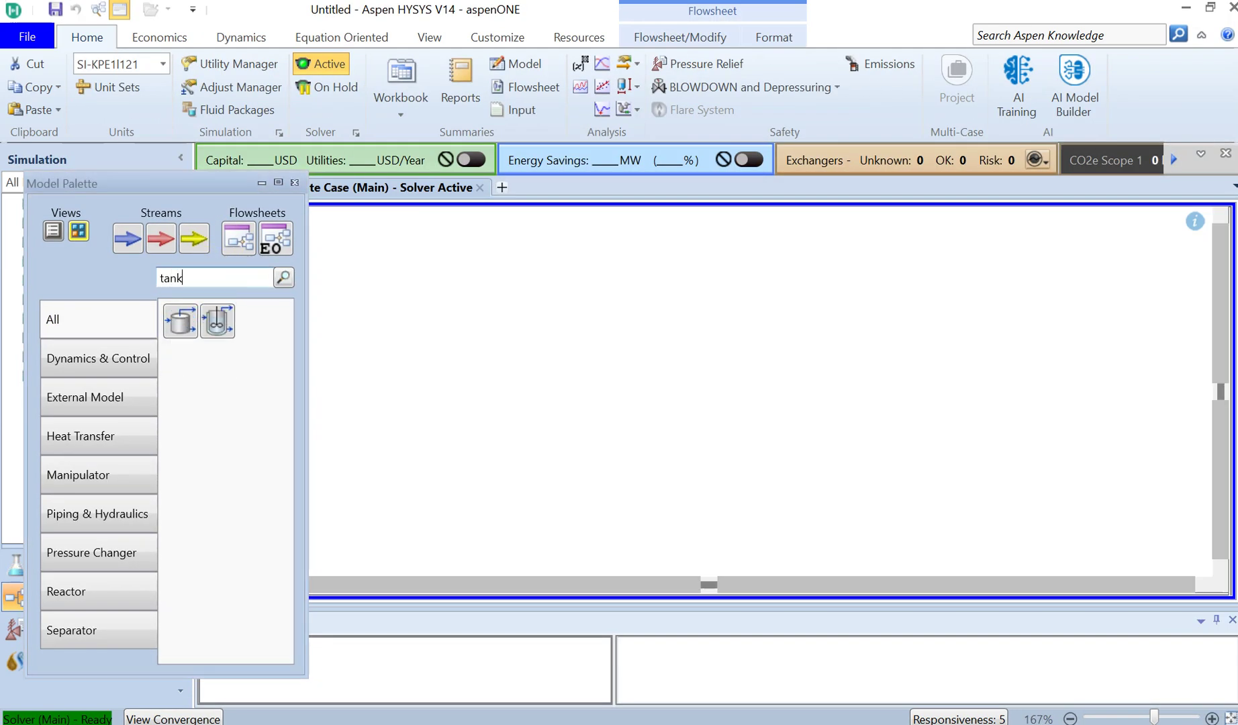
drag(178, 330, 604, 362)
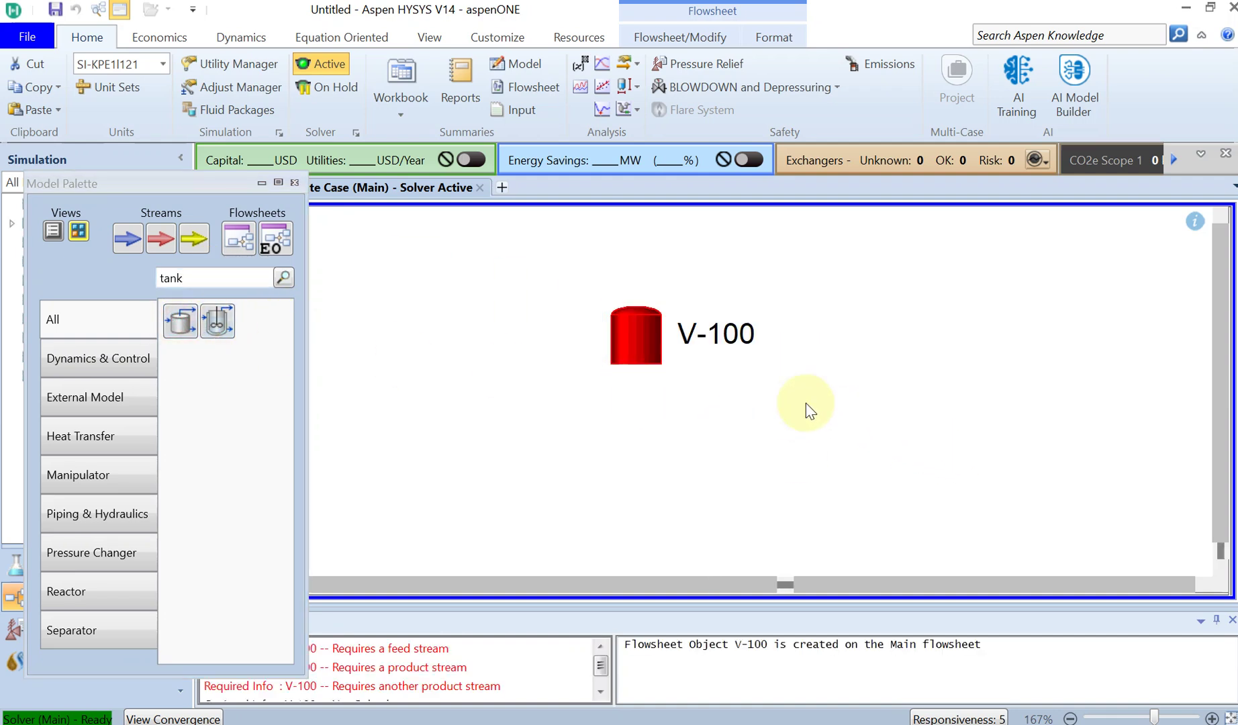
- Connect tank V-100 with inlet stream 1, vapour outlet 3 and liquid outlet 2
double_click(646, 349)
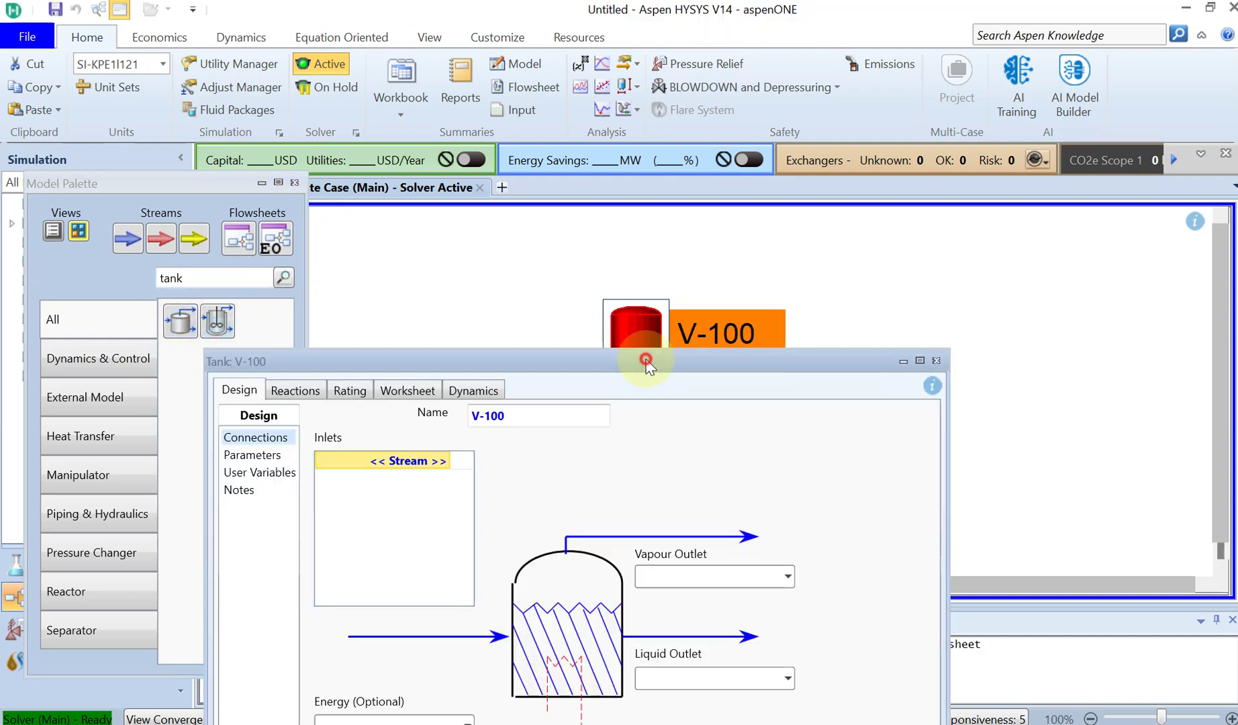
drag(646, 361, 741, 230)
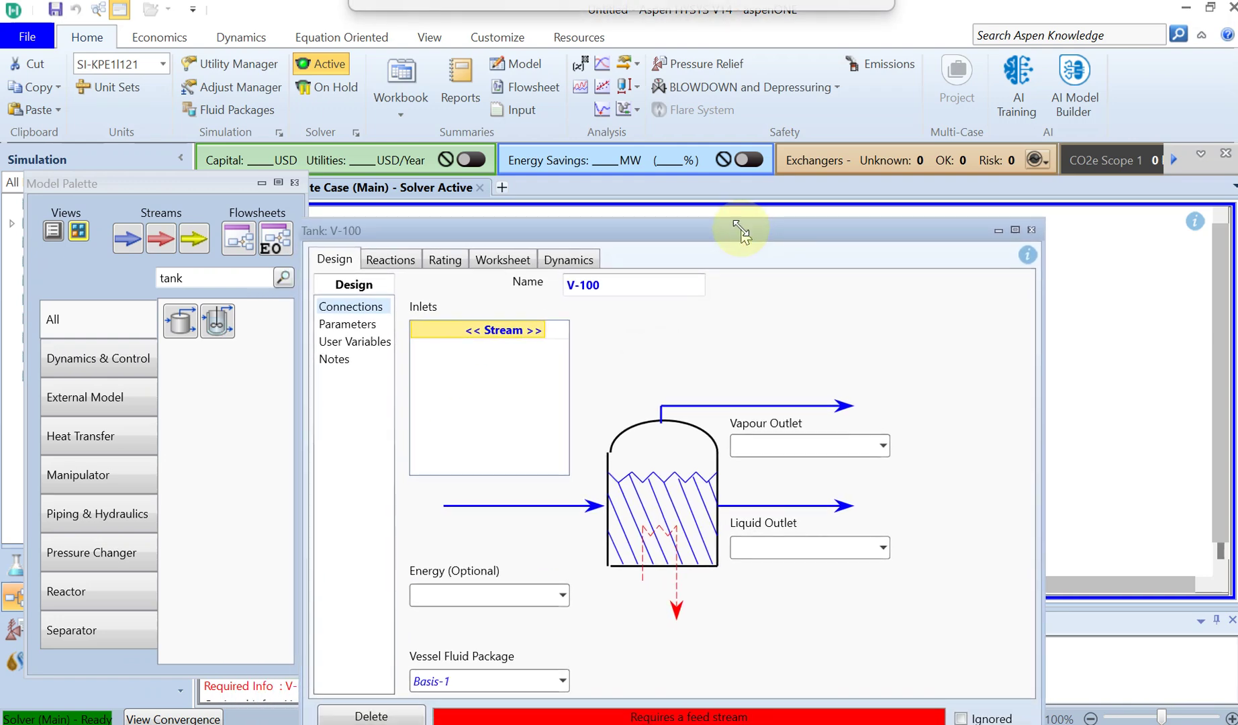
click(536, 330)
text(1)
click(506, 376)
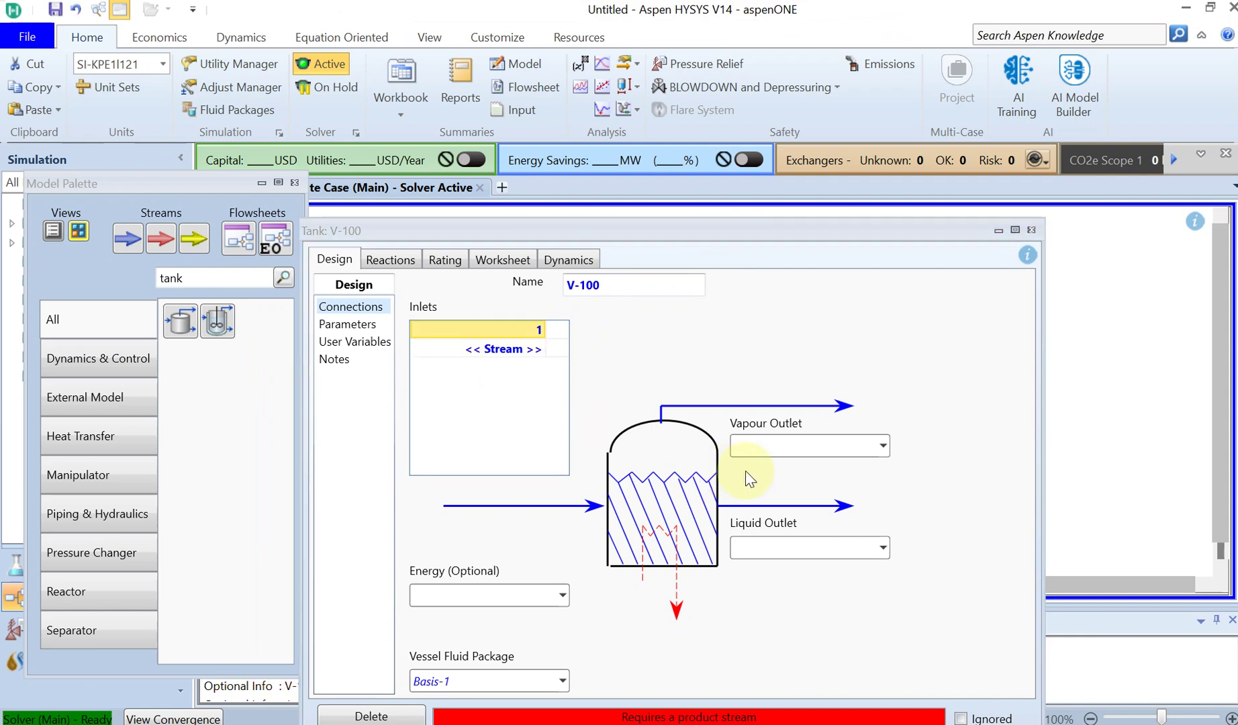
click(805, 445)
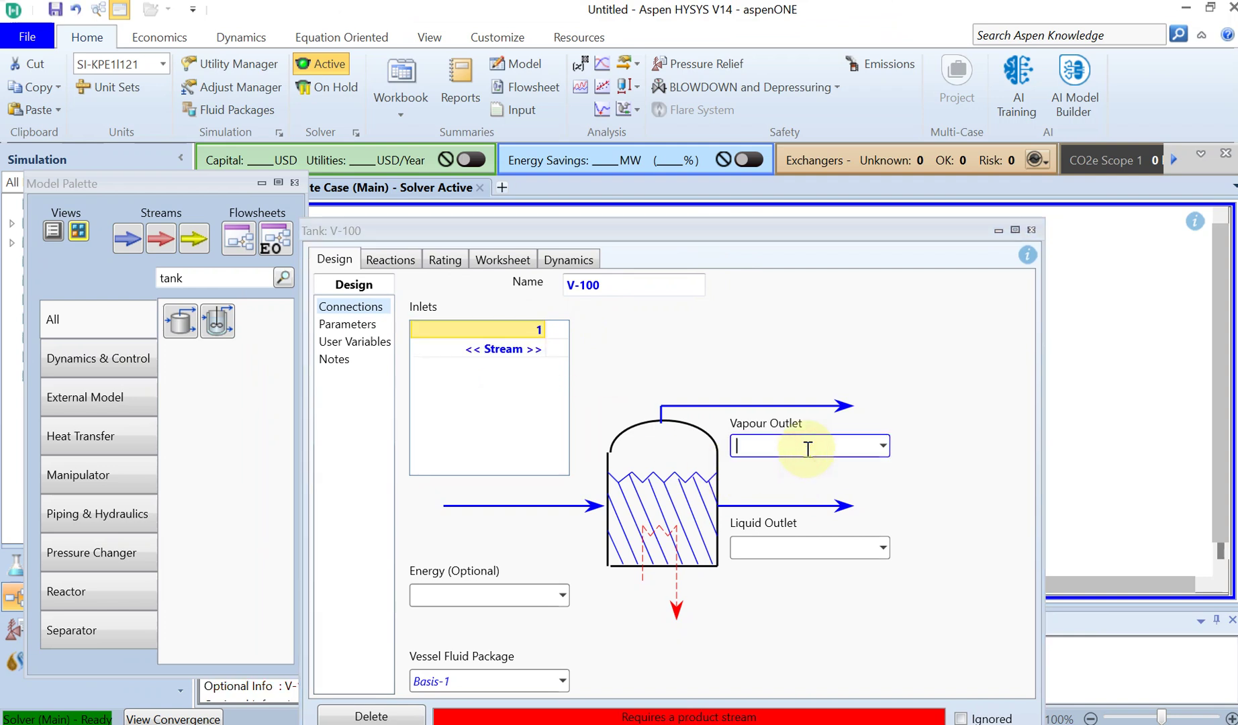
text(3)
click(807, 547)
text(2)
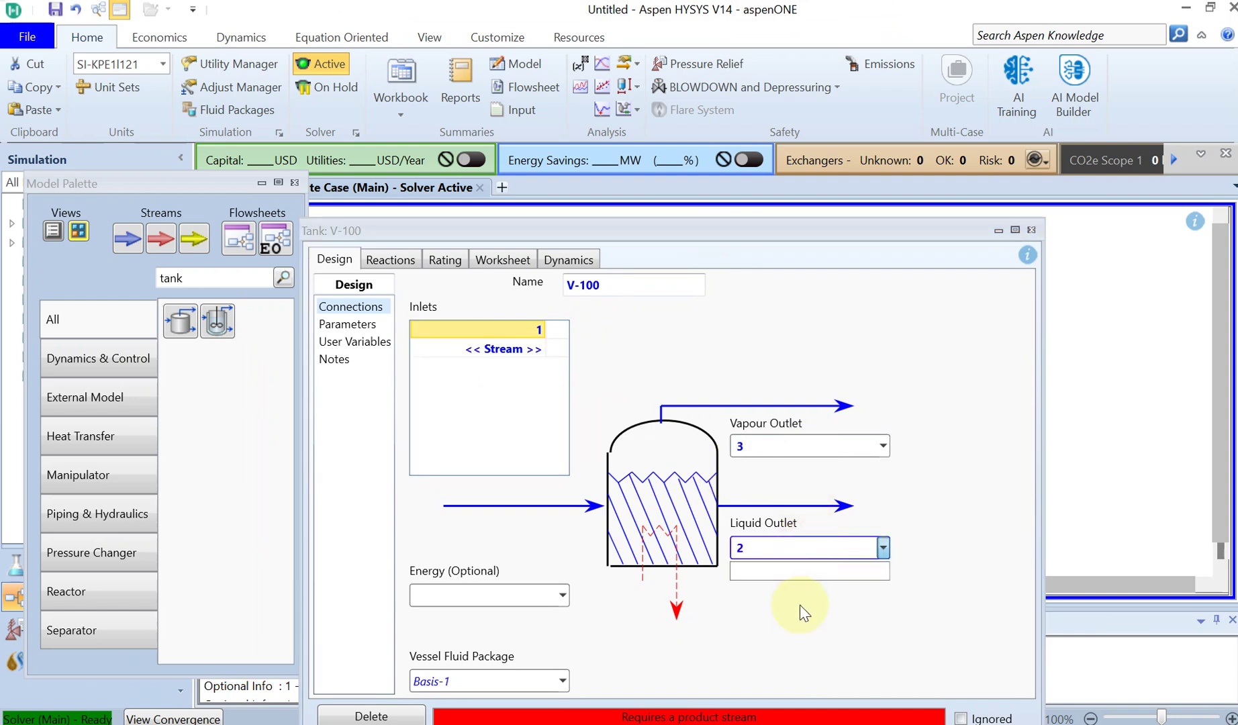
click(804, 613)
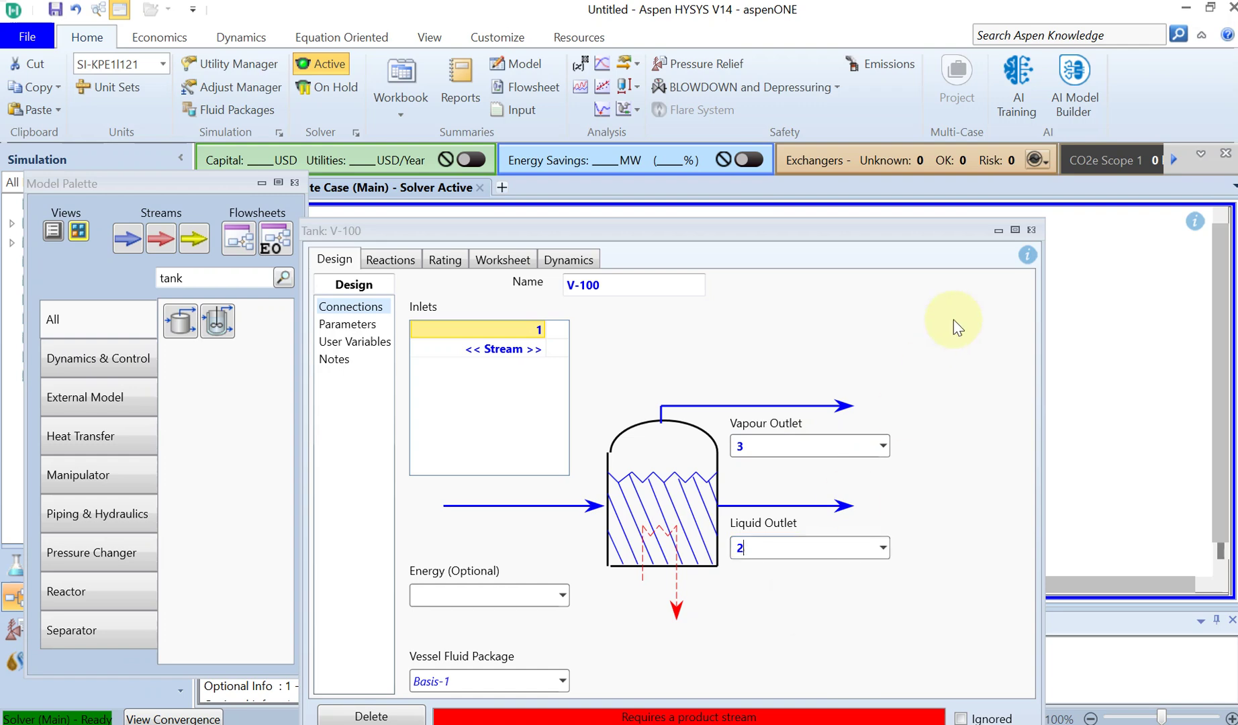
click(1032, 232)
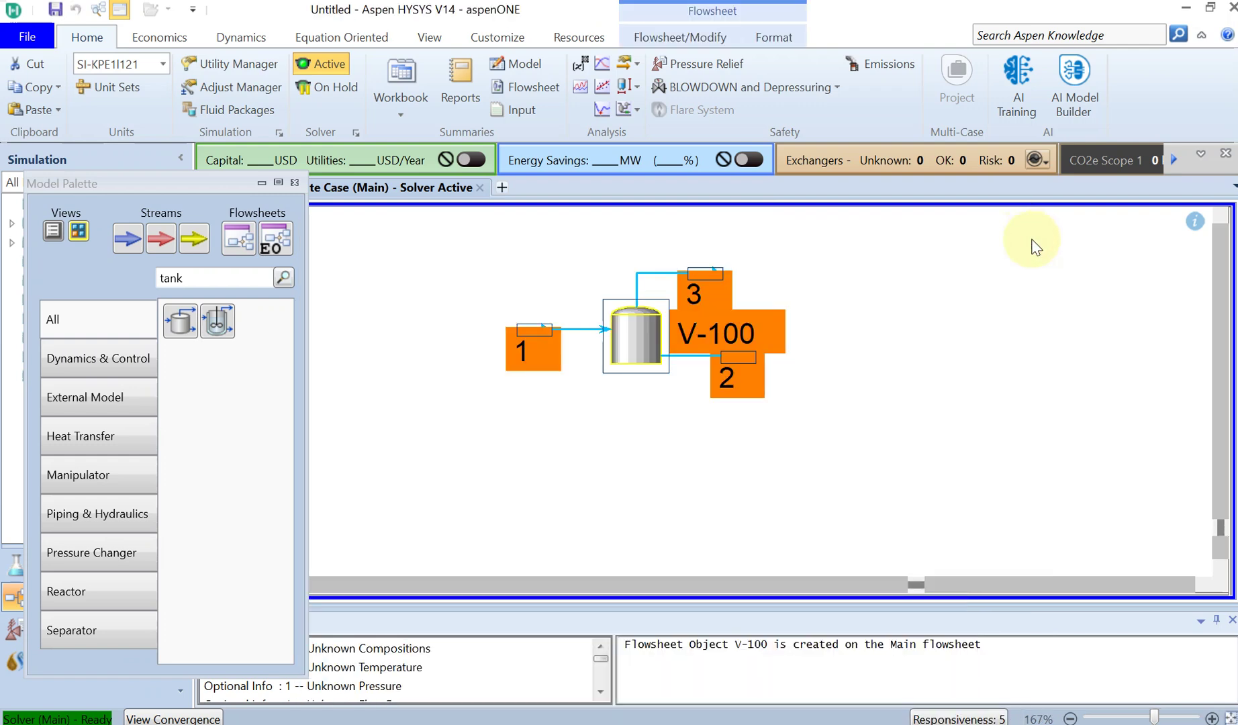
- Check the process diagram in PowerPoint and place three control valves in HYSYS: before stream 1, near stream 3 and after stream 2
click(757, 393)
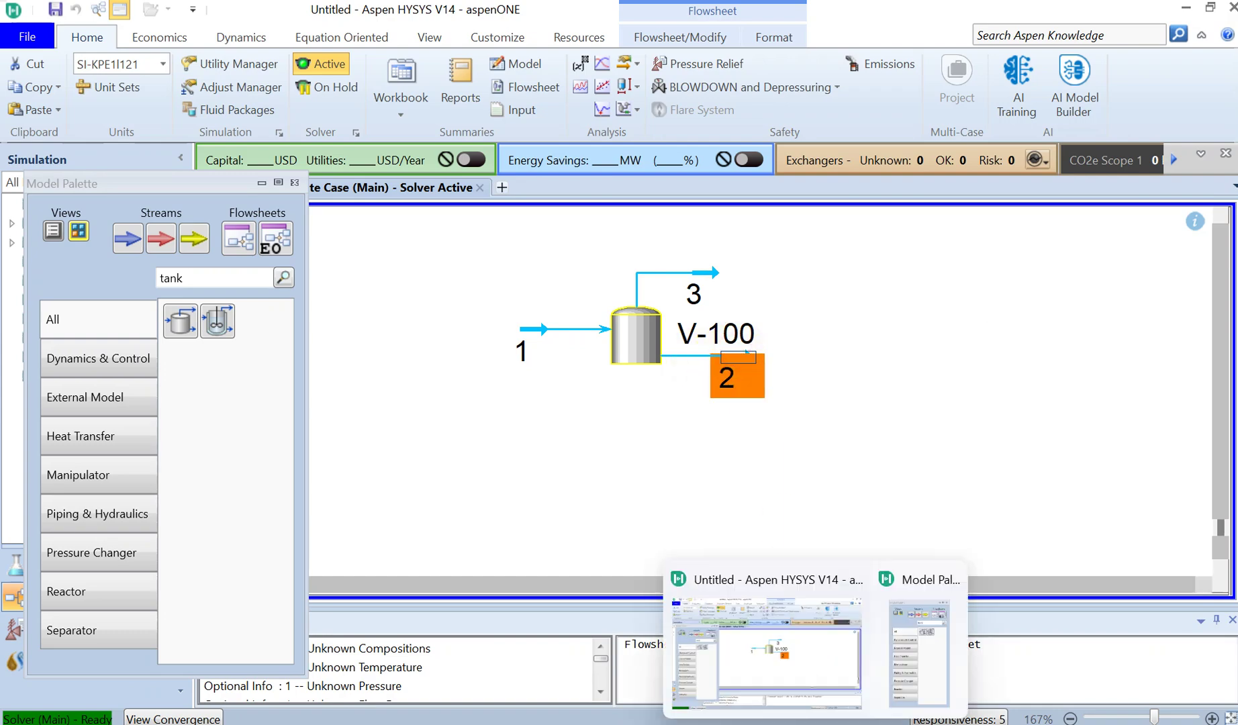
key(alt+Tab)
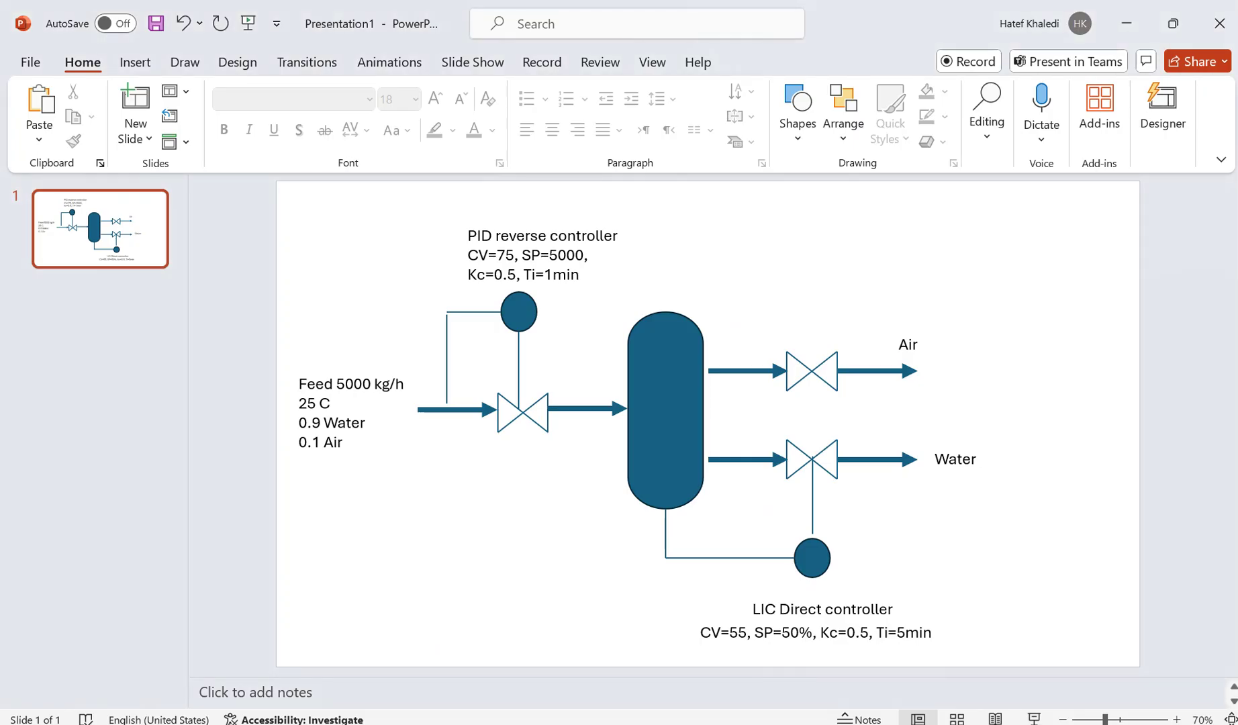
key(alt+Tab)
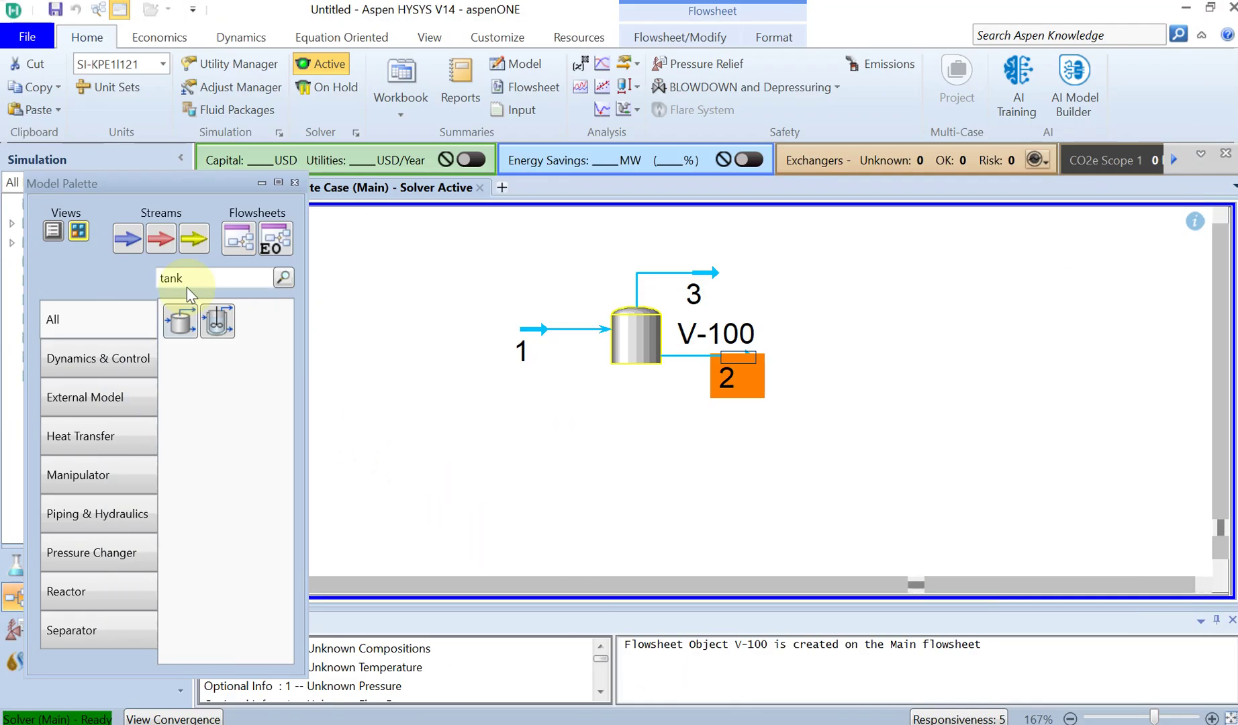
double_click(178, 277)
text(vs)
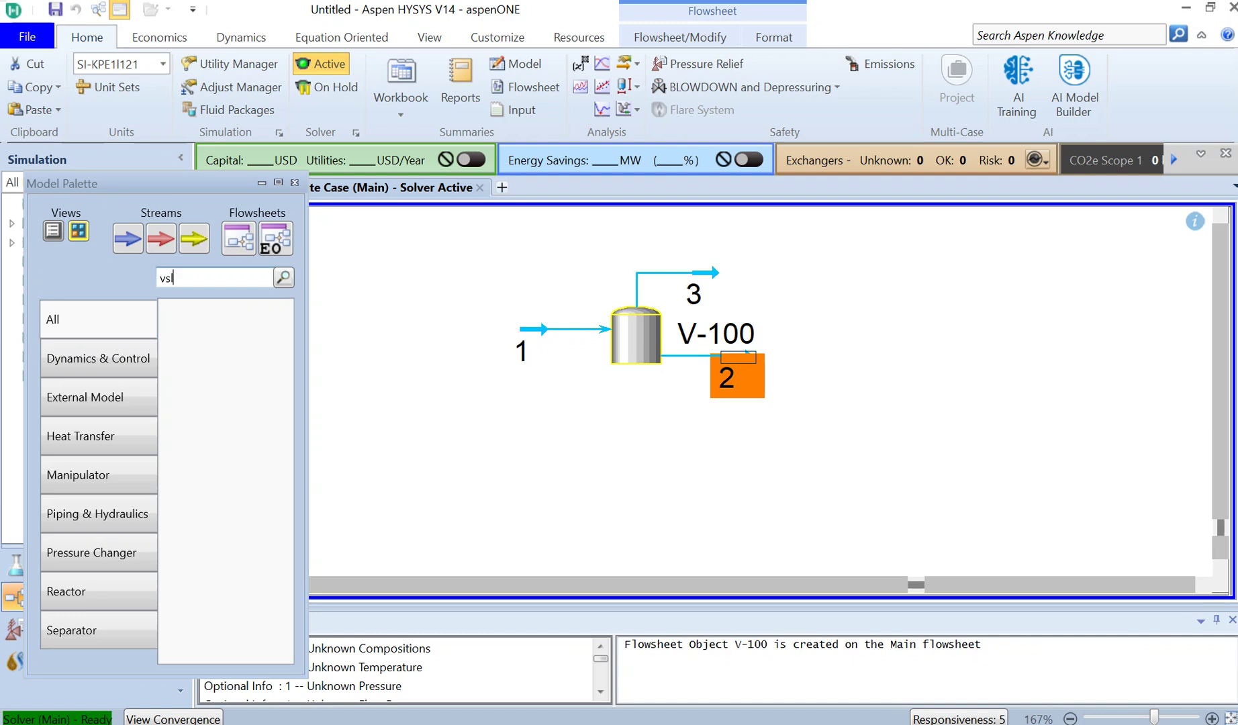
key(BackSpace)
text(alv)
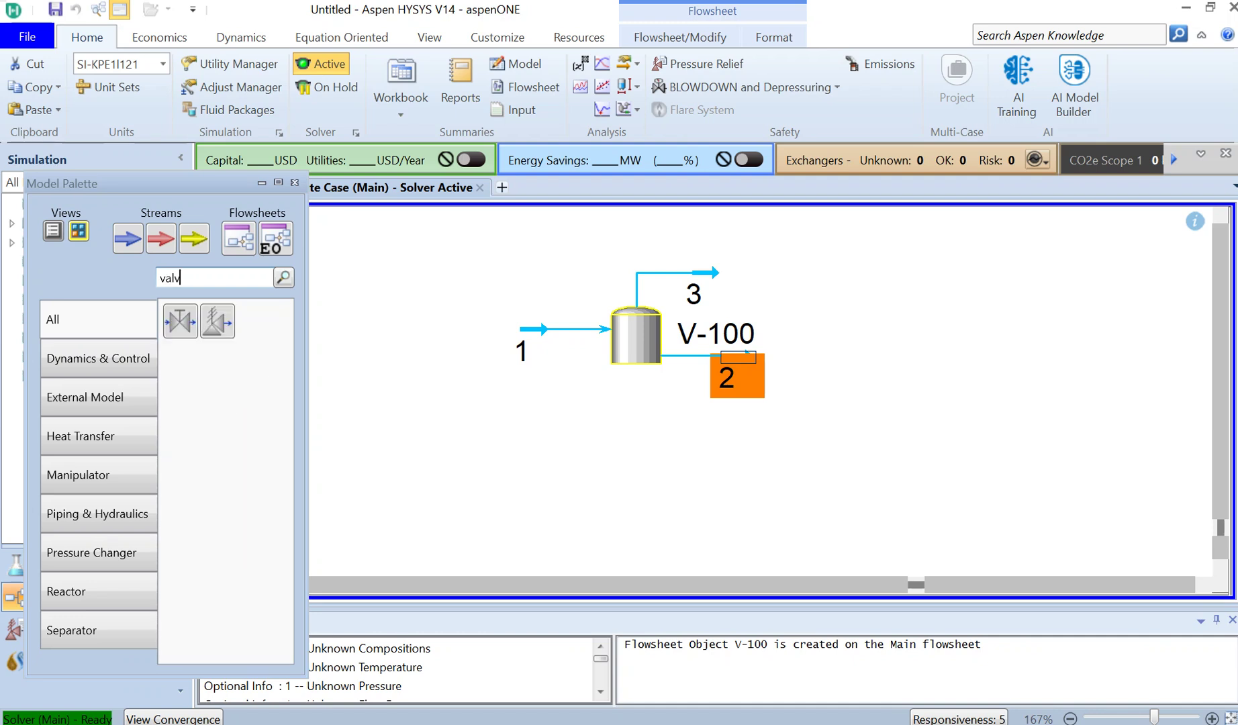
drag(182, 312, 464, 421)
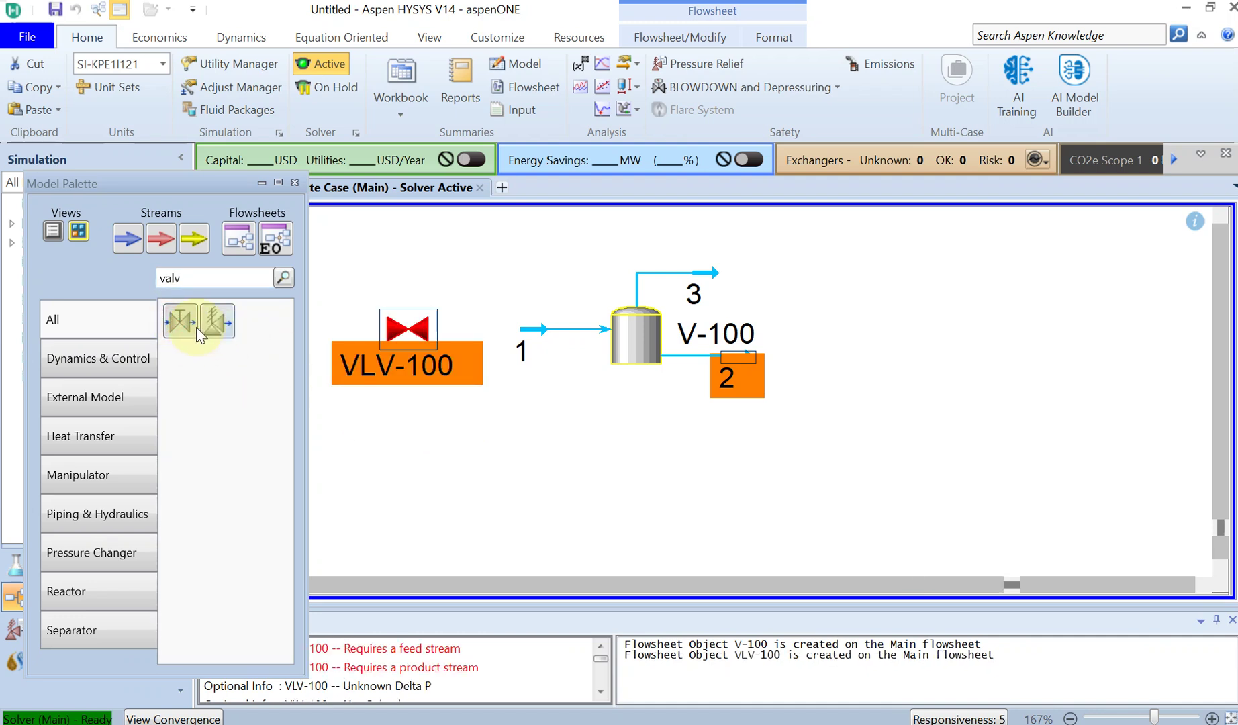
drag(186, 327, 1013, 309)
drag(181, 321, 866, 363)
click(1060, 475)
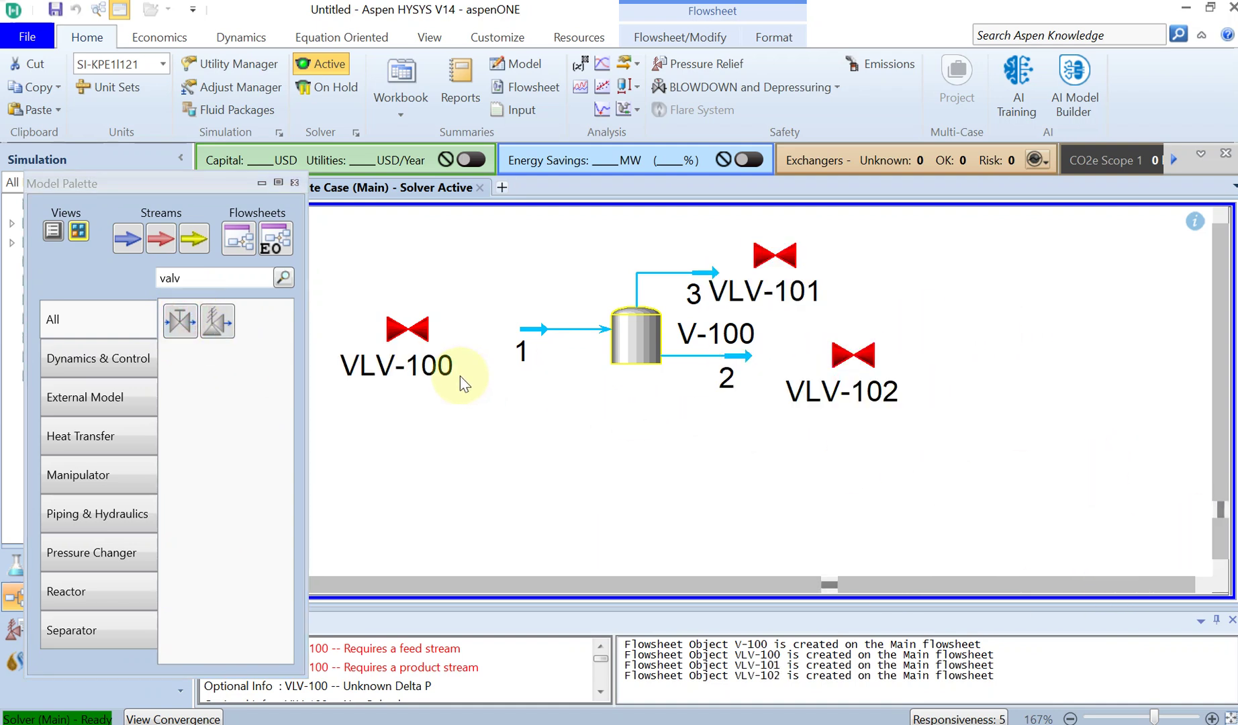
- Connect valve VLV-100 with a new inlet stream named Feed and existing stream 1 as its outlet
double_click(775, 255)
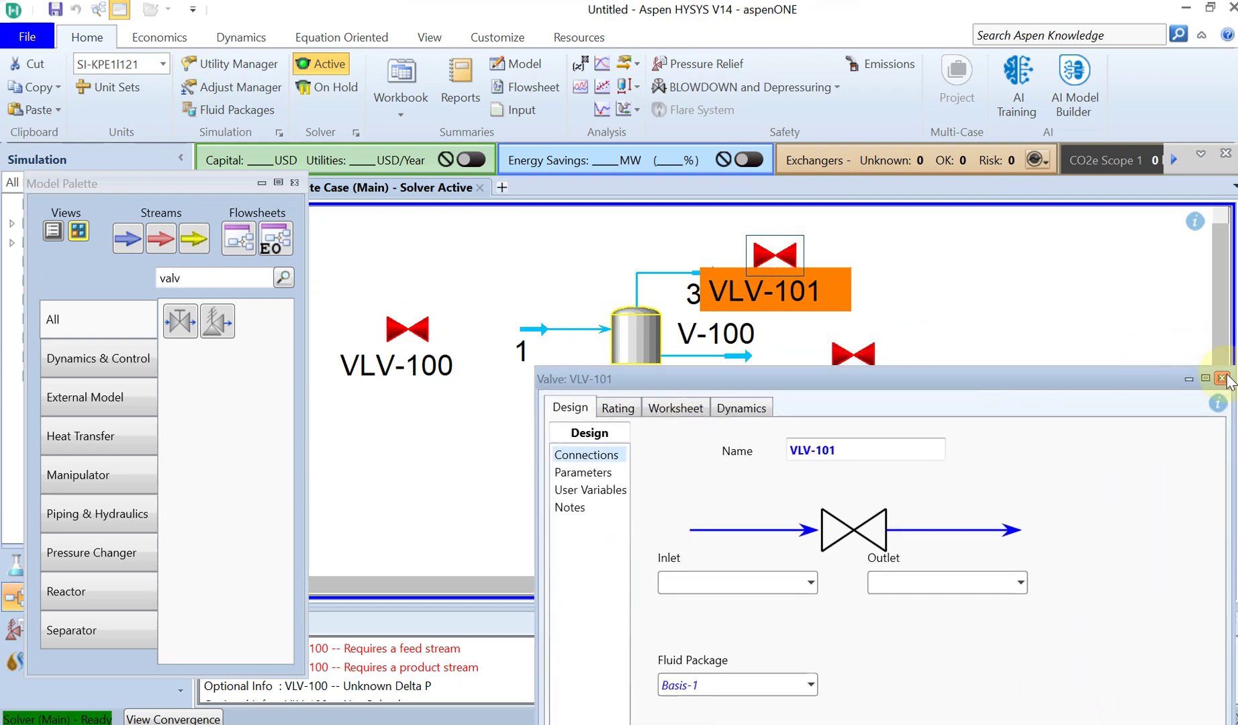
click(1229, 368)
double_click(404, 342)
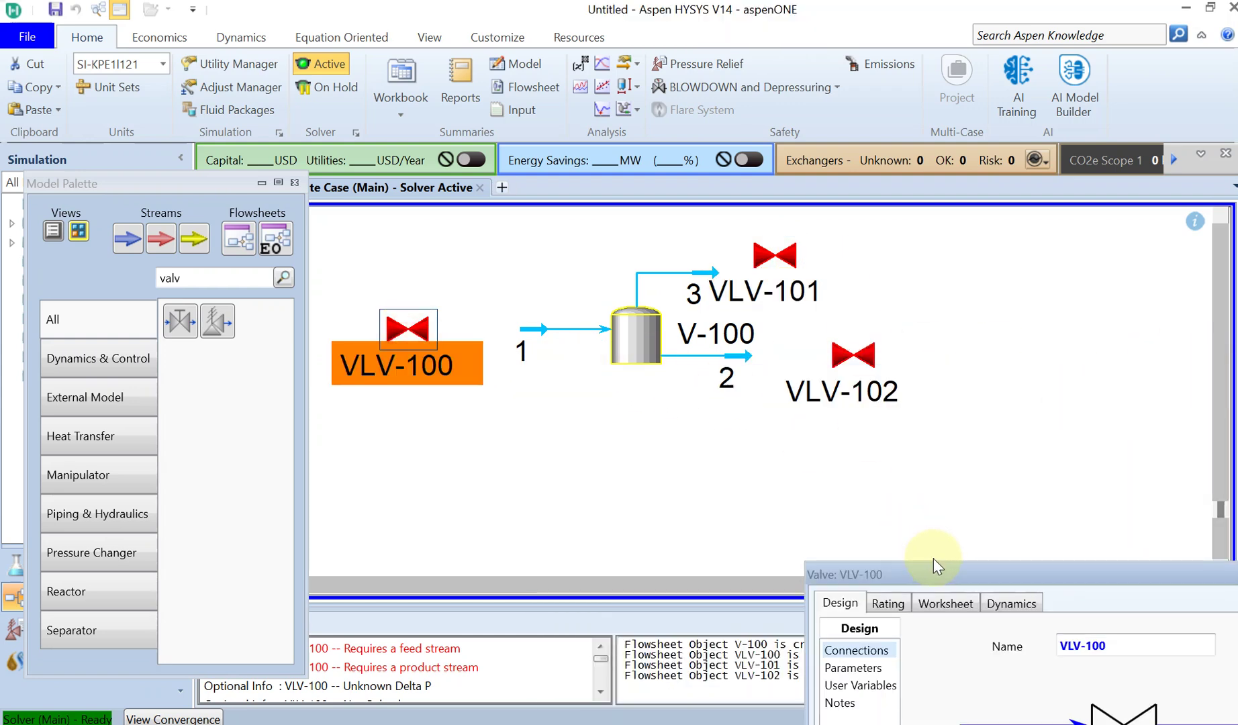
drag(934, 564, 684, 334)
click(713, 540)
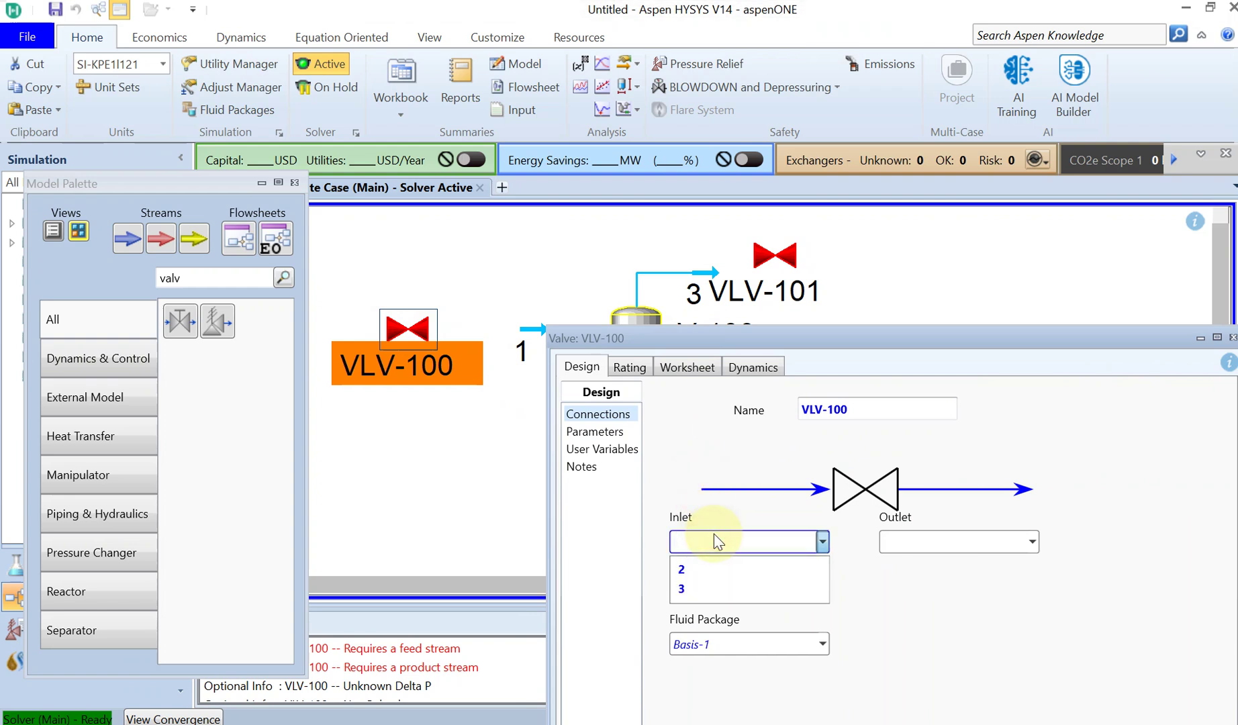
text(FEed)
click(920, 542)
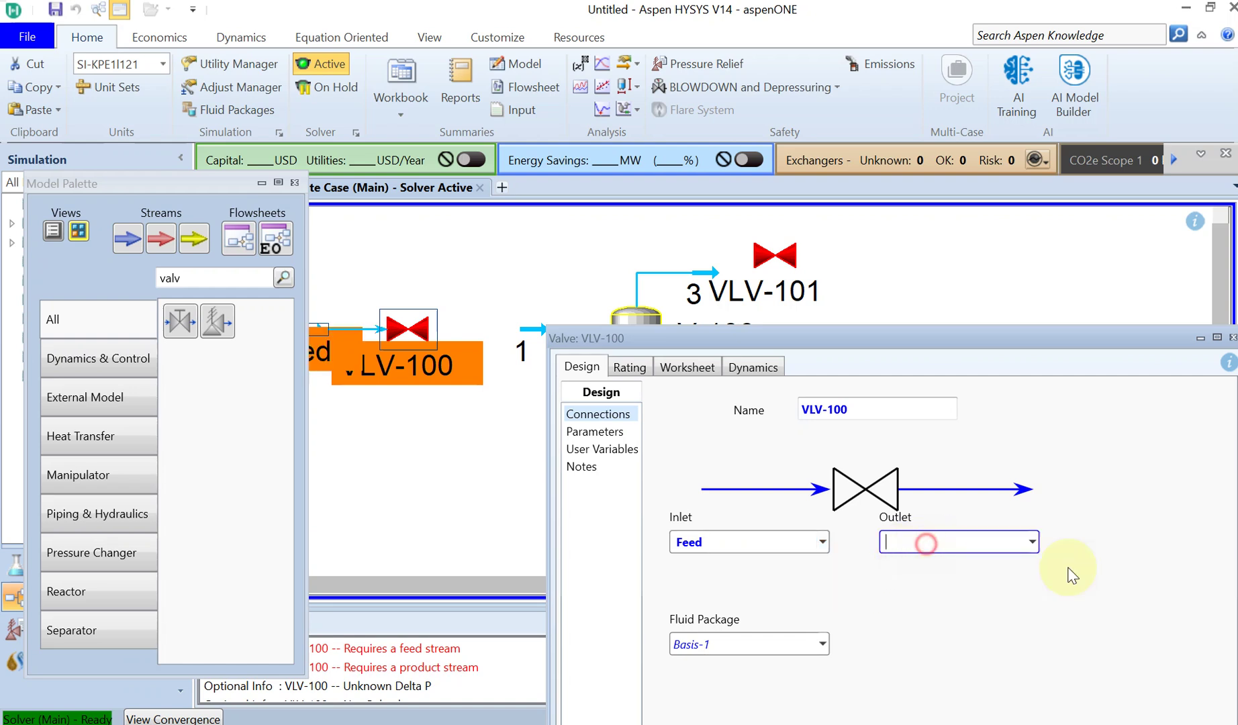
click(1026, 542)
click(942, 562)
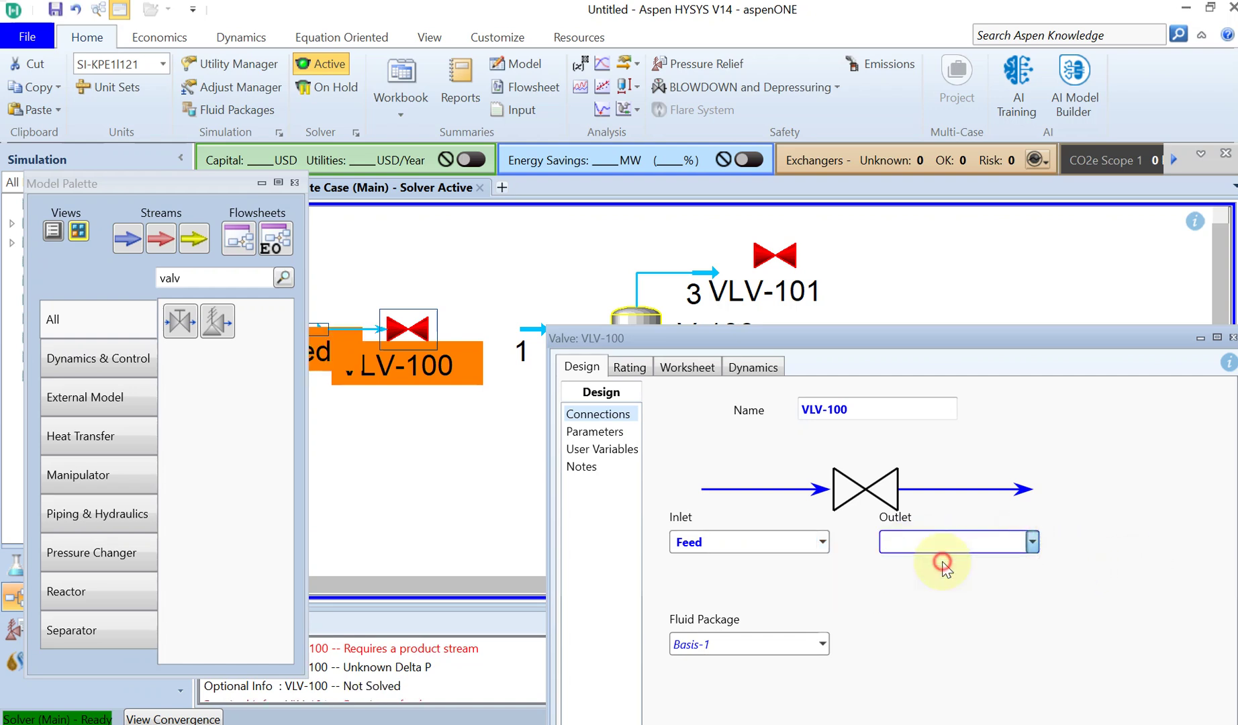
drag(841, 348, 716, 293)
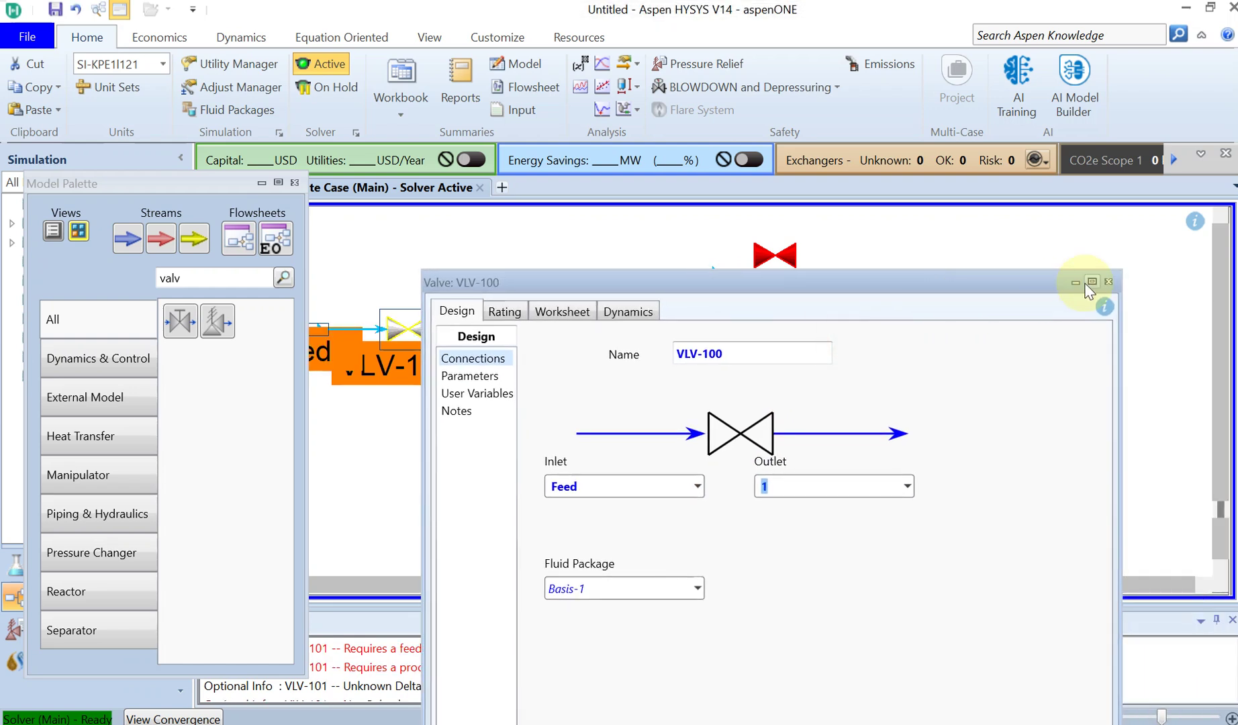
click(1109, 282)
- Rename valve VLV-101 beside the tank's vapour outlet as VLV2
double_click(796, 261)
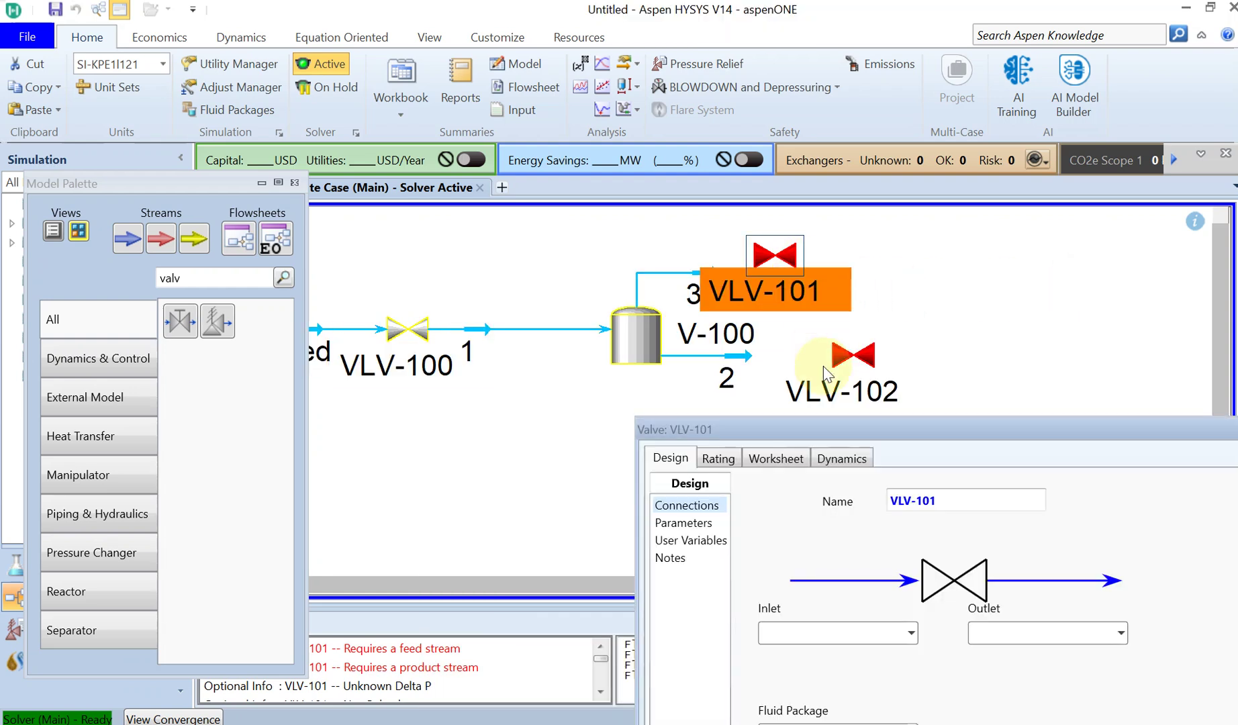
click(957, 508)
key(End)
key(BackSpace)
key(BackSpace)
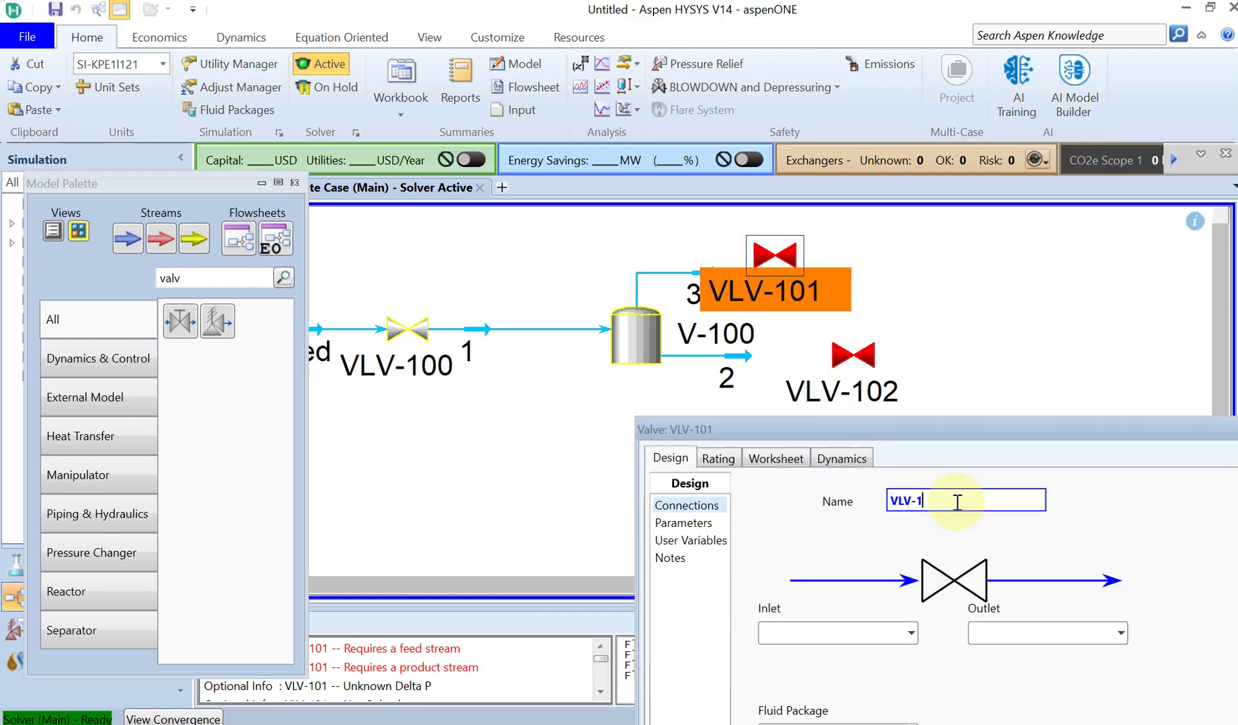
text(2)
key(Return)
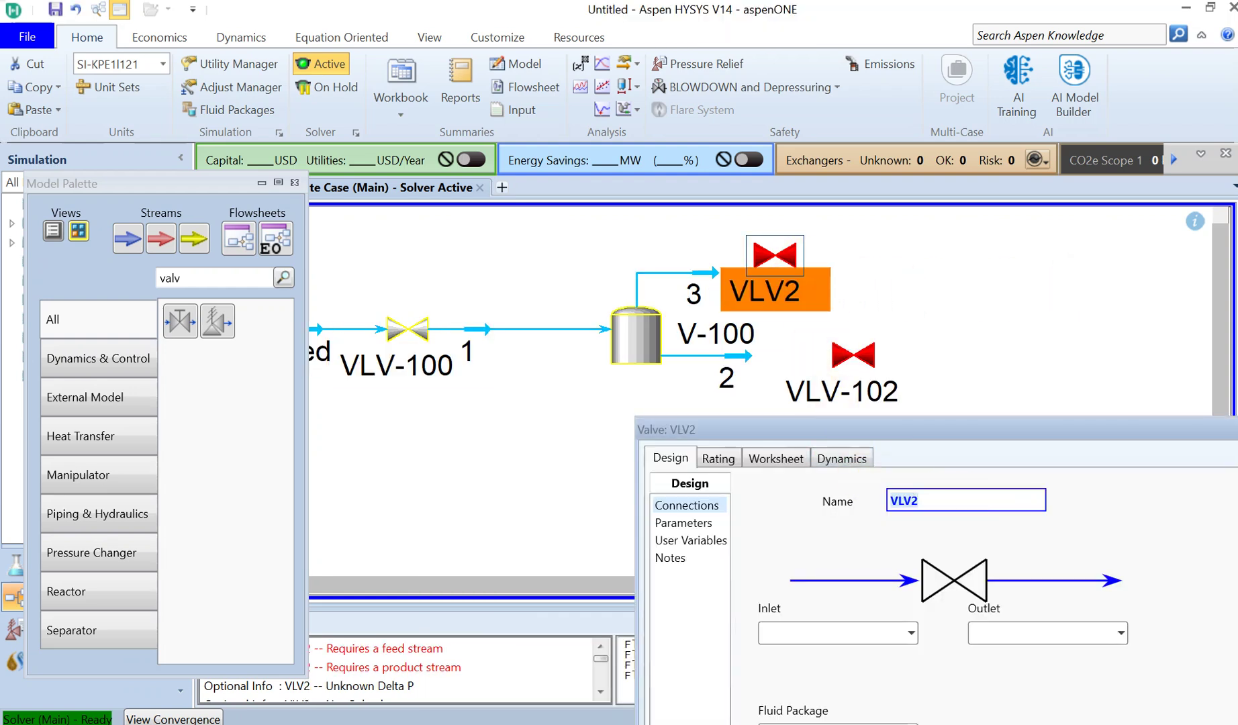
- Connect valve VLV2 with stream 3 as its inlet and a new outlet stream named Air
click(909, 635)
click(874, 675)
click(1051, 633)
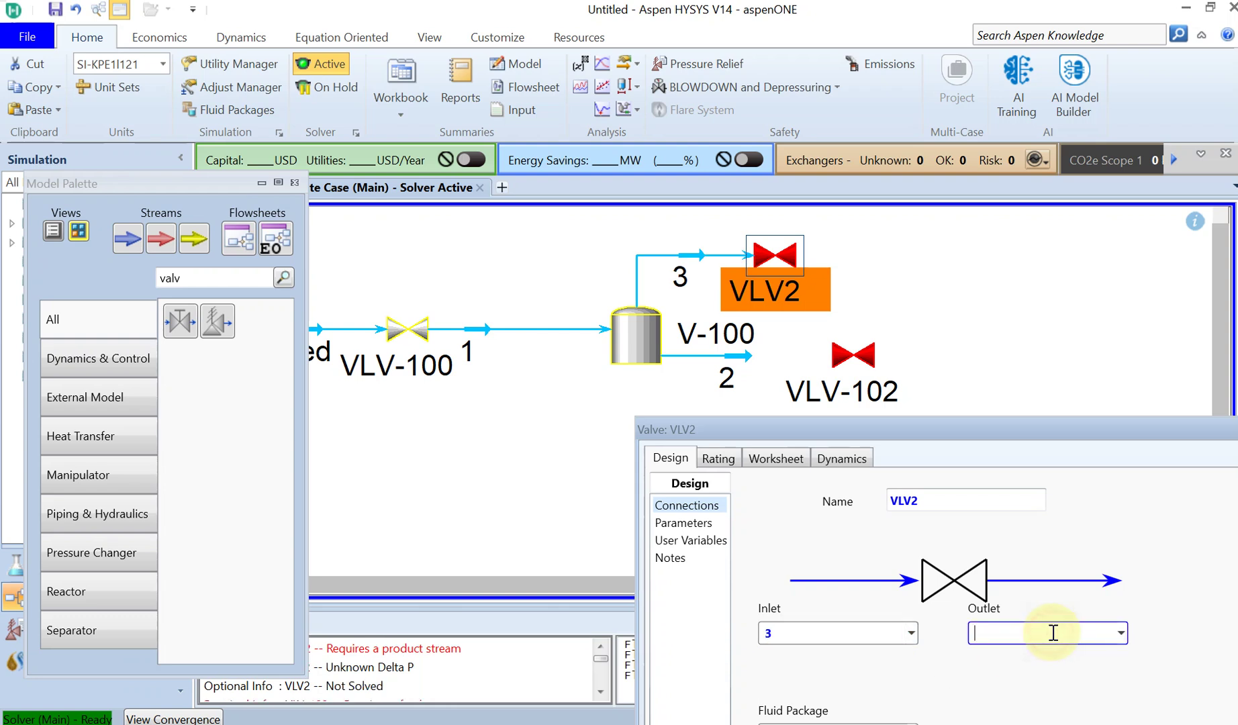
text(Air)
click(1034, 433)
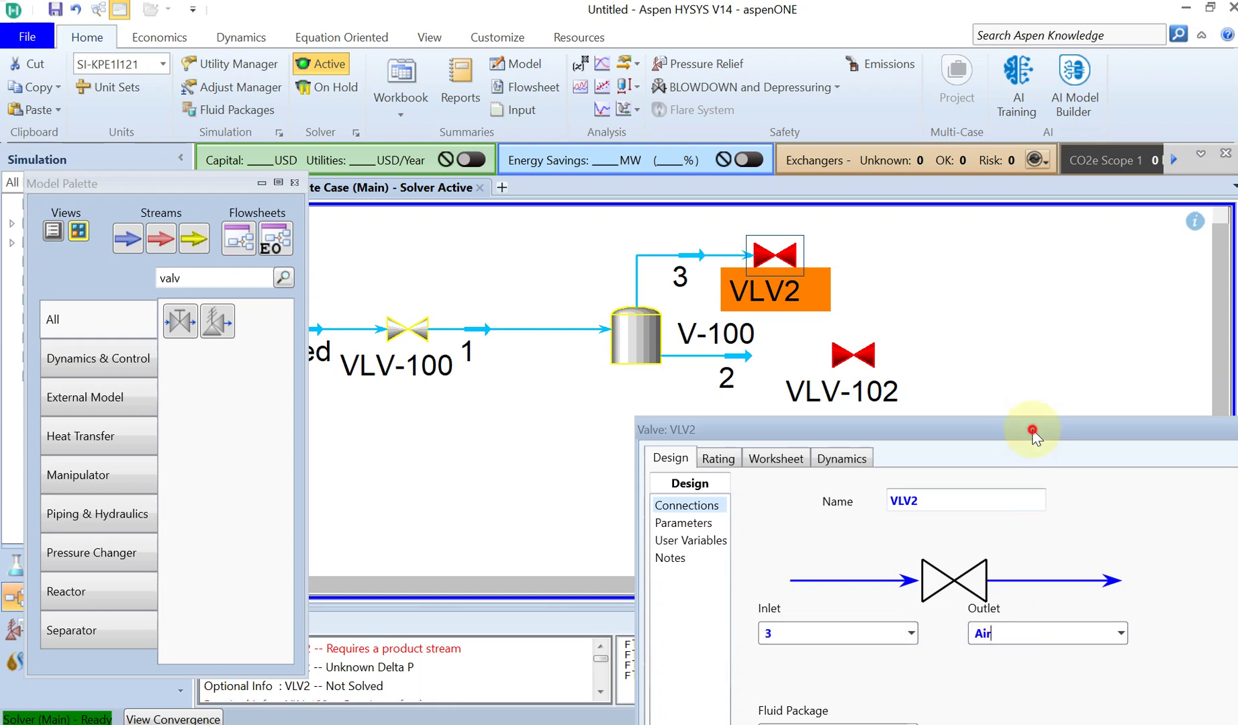
drag(1035, 433, 862, 283)
click(1148, 279)
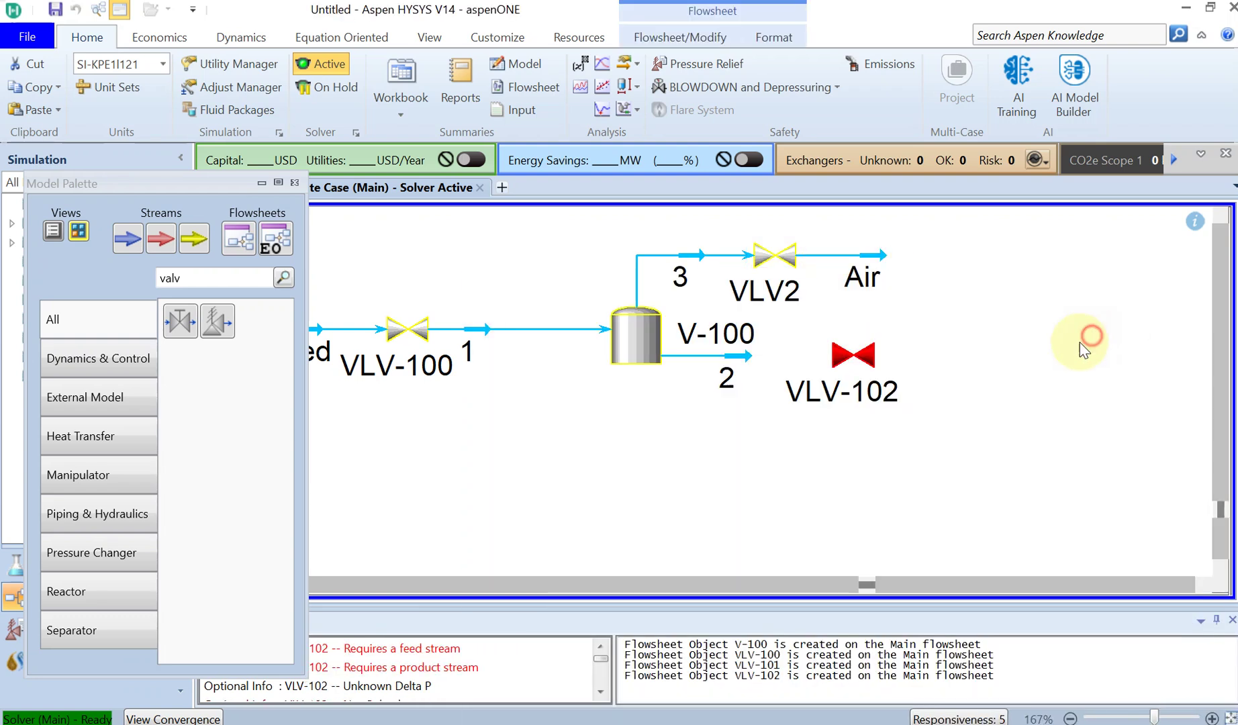
- Rename valve VLV-102 beside the tank's liquid outlet as VLV3
double_click(833, 362)
drag(862, 429, 824, 313)
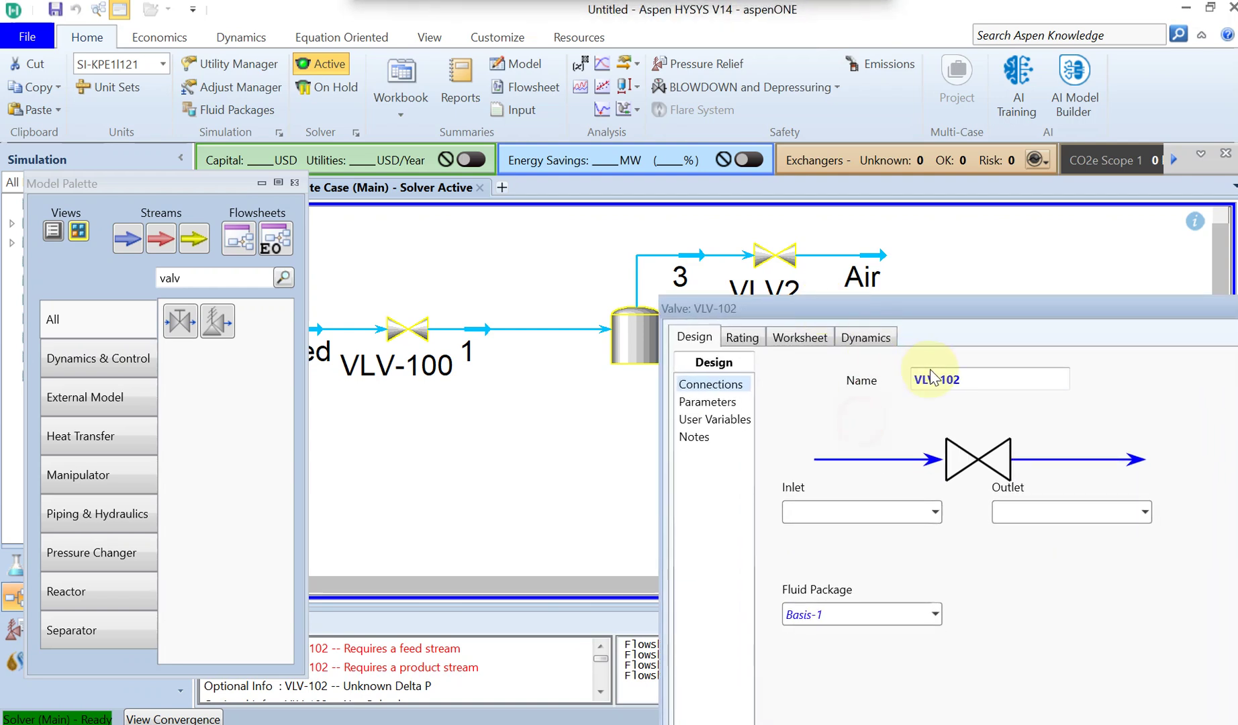
click(947, 379)
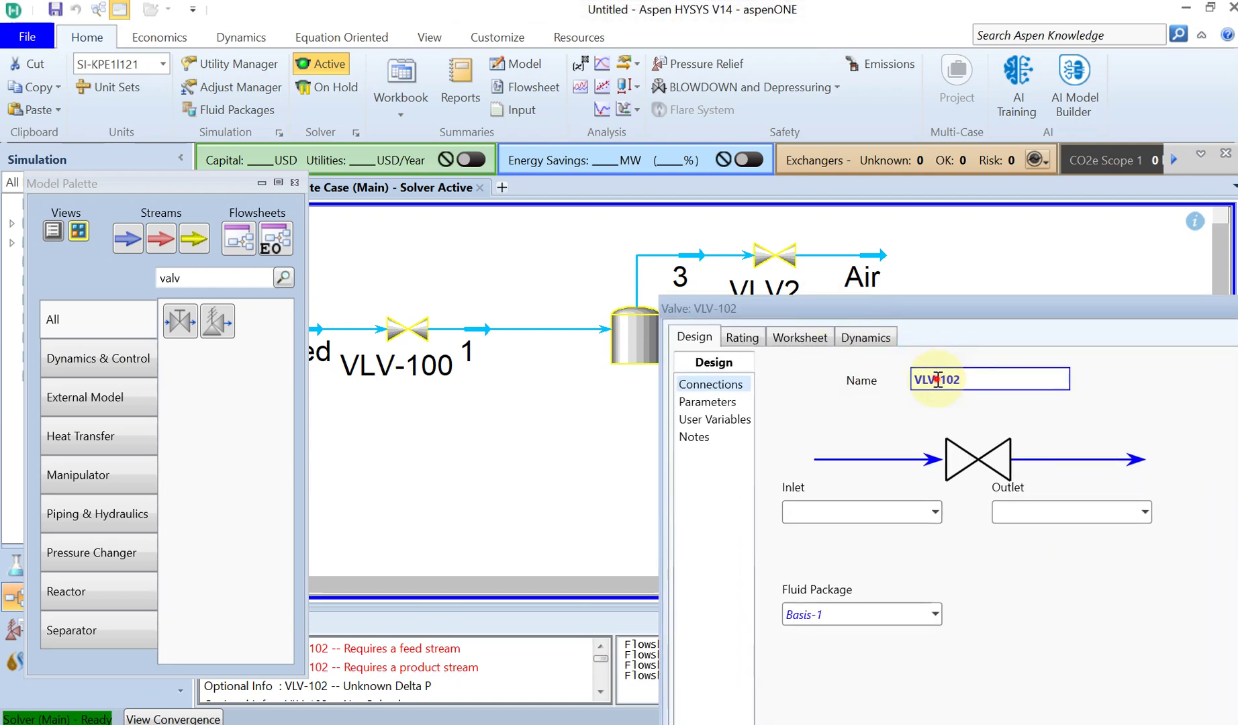
drag(915, 379, 974, 378)
text(VLV2)
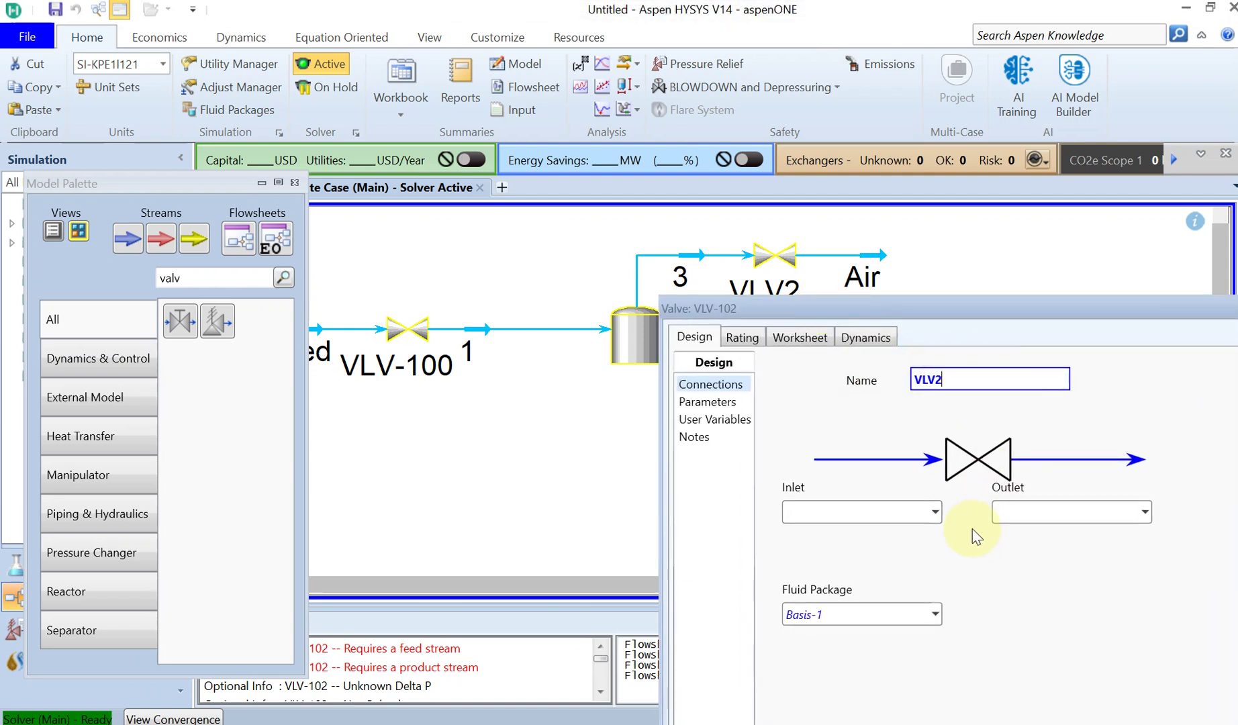
click(1017, 514)
click(752, 446)
click(999, 380)
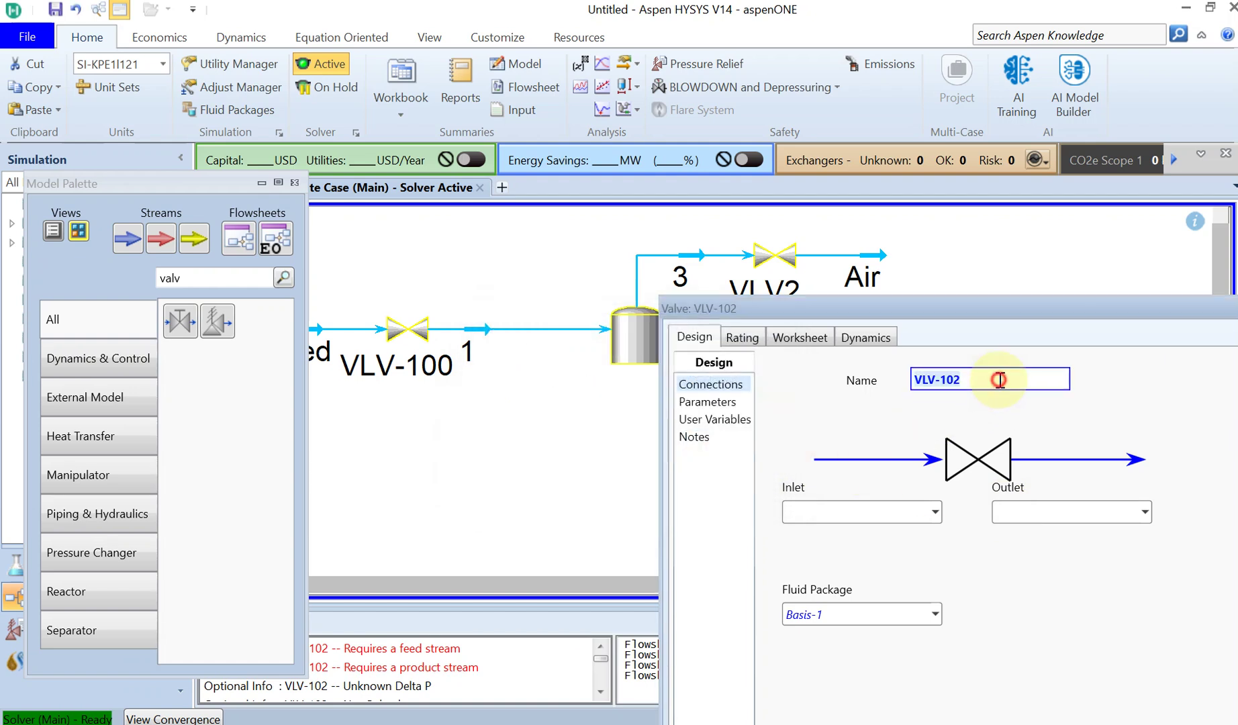
key(BackSpace)
text(3)
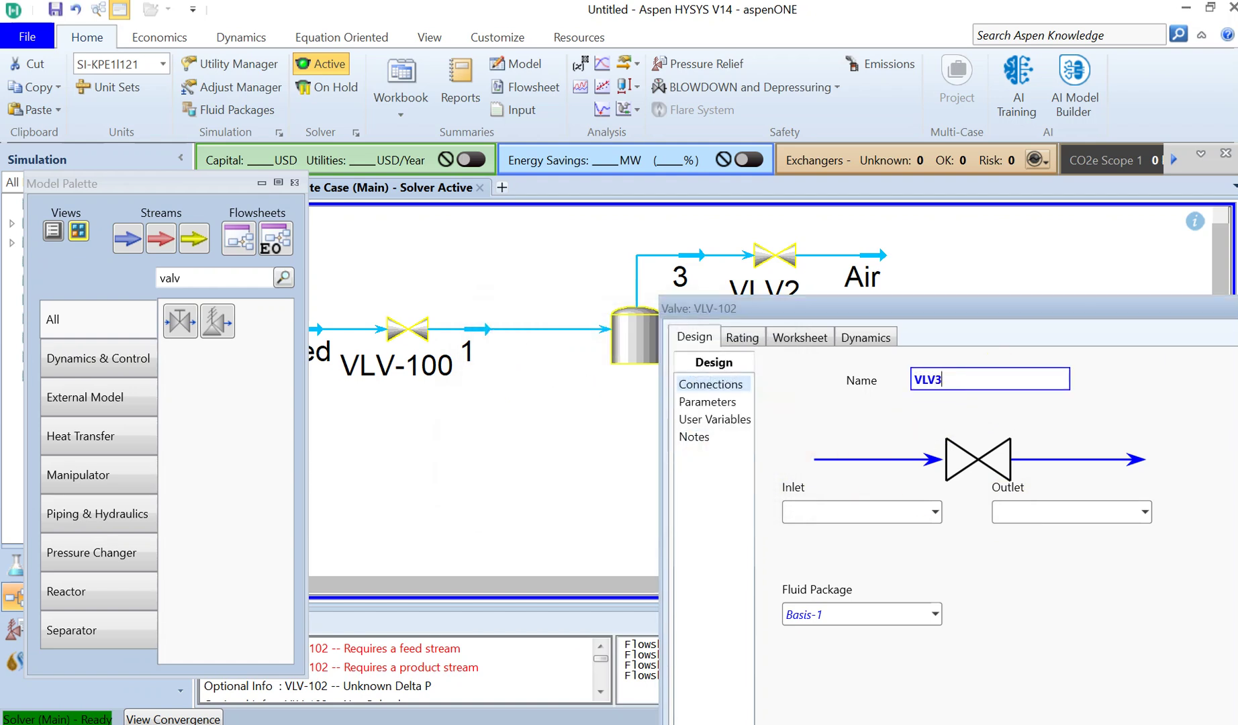
- Connect valve VLV3 with stream 2 as its inlet and a new outlet stream named Water
click(1060, 513)
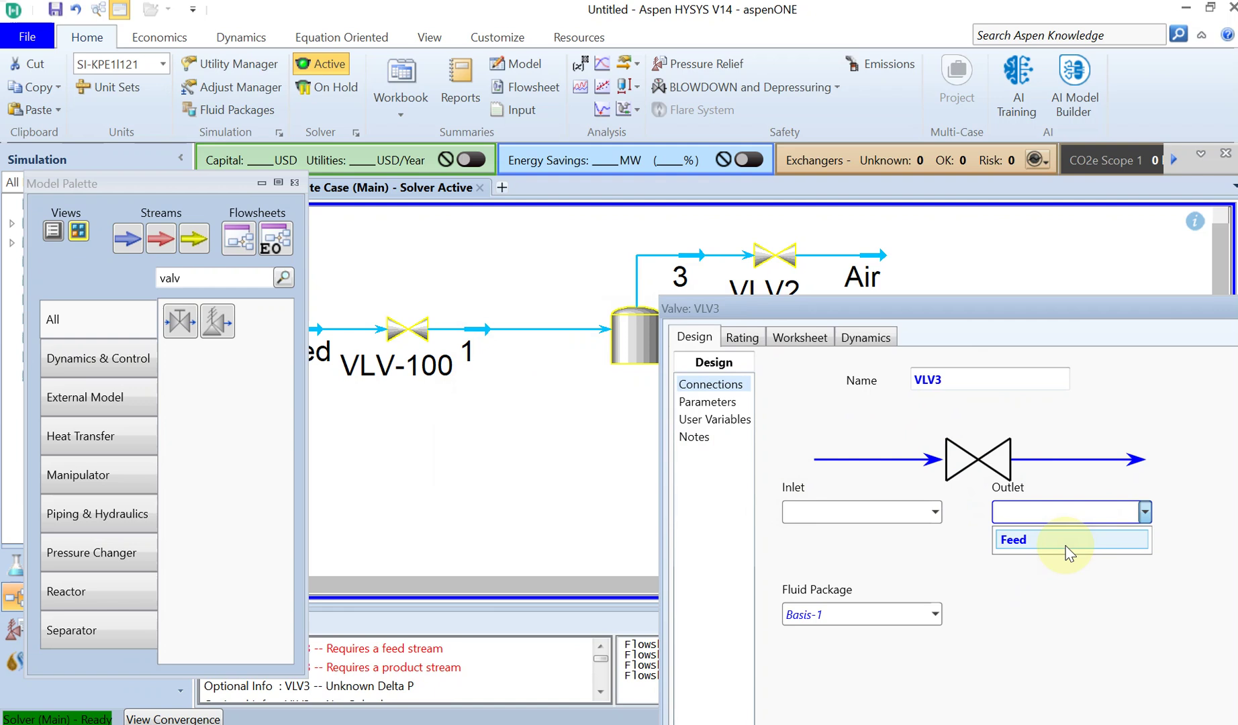
click(865, 516)
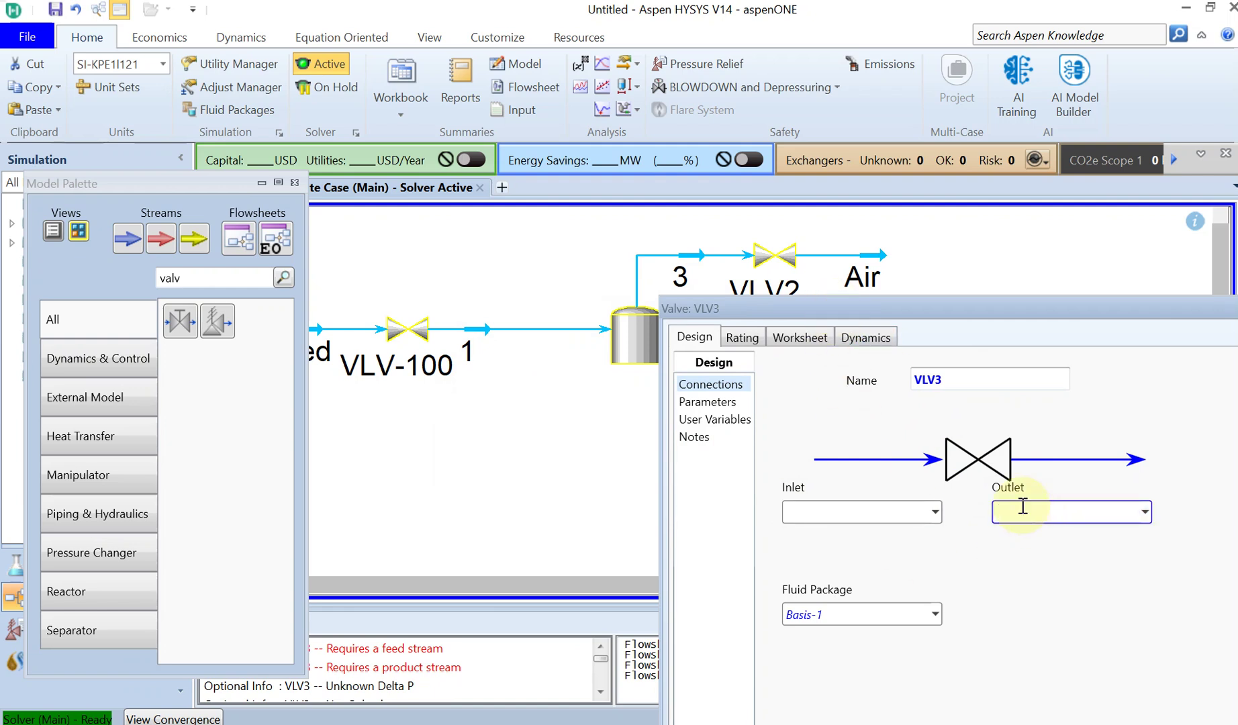
text(Water)
click(935, 512)
click(876, 535)
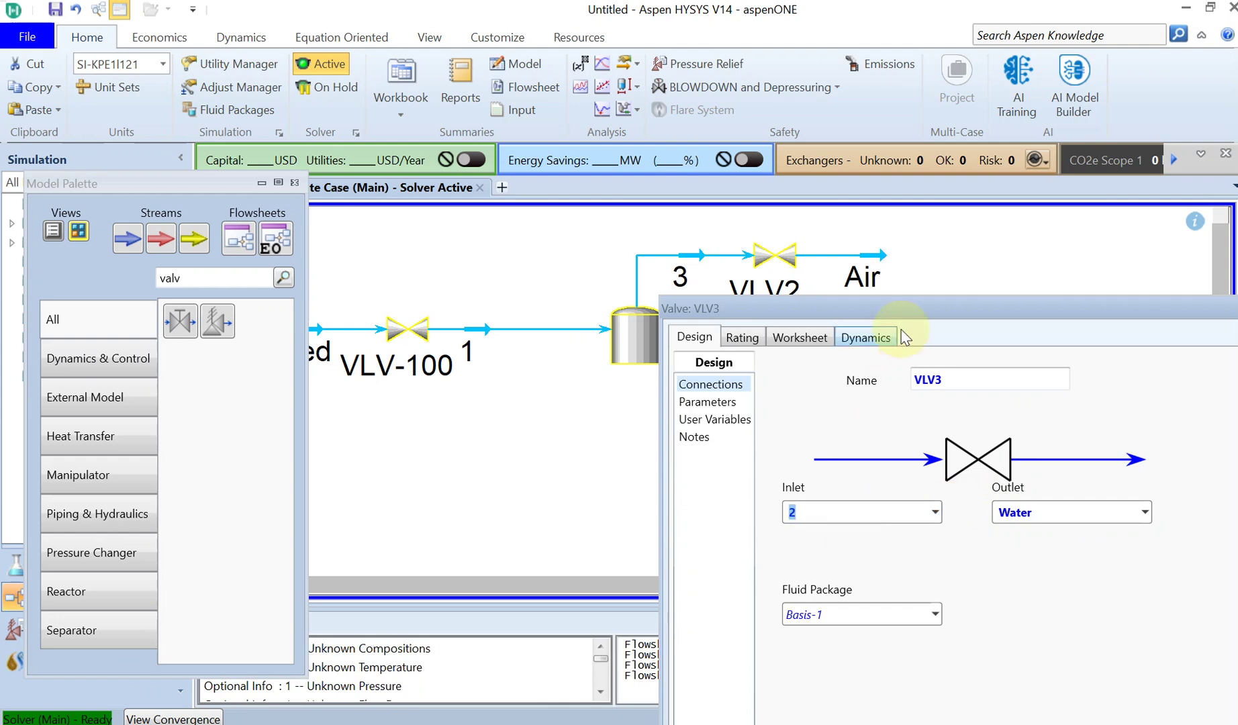
drag(906, 338, 618, 51)
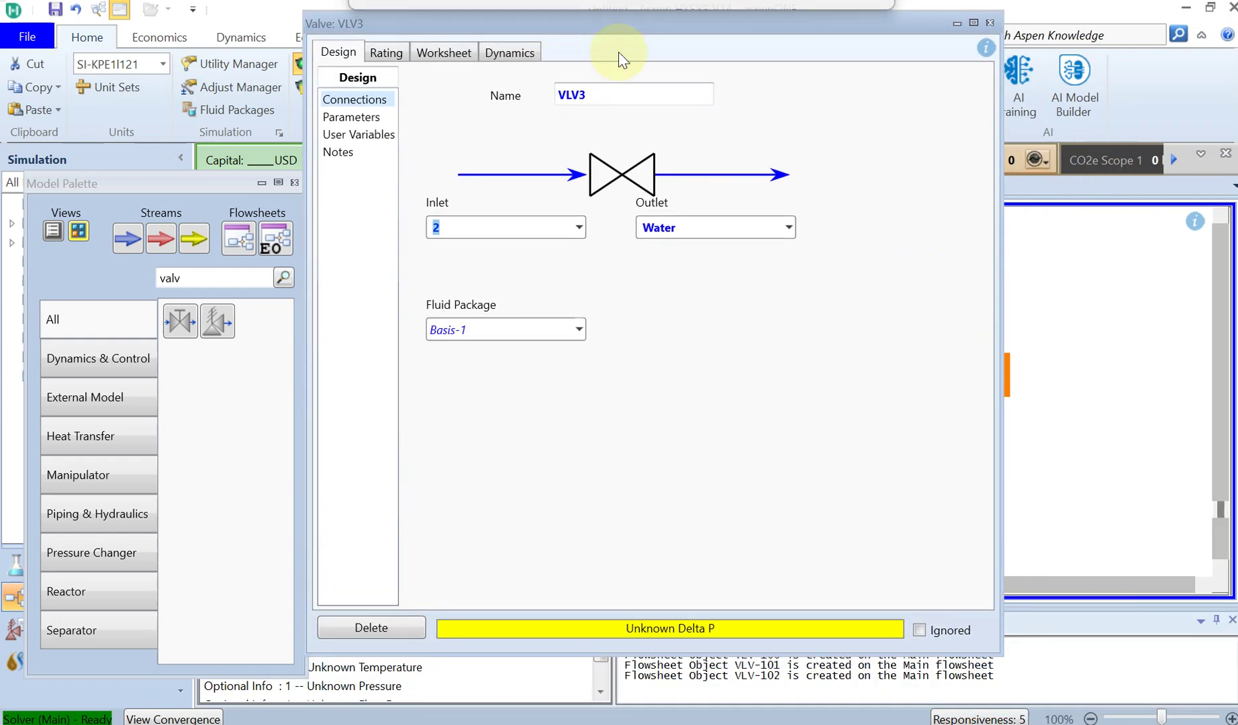
click(990, 23)
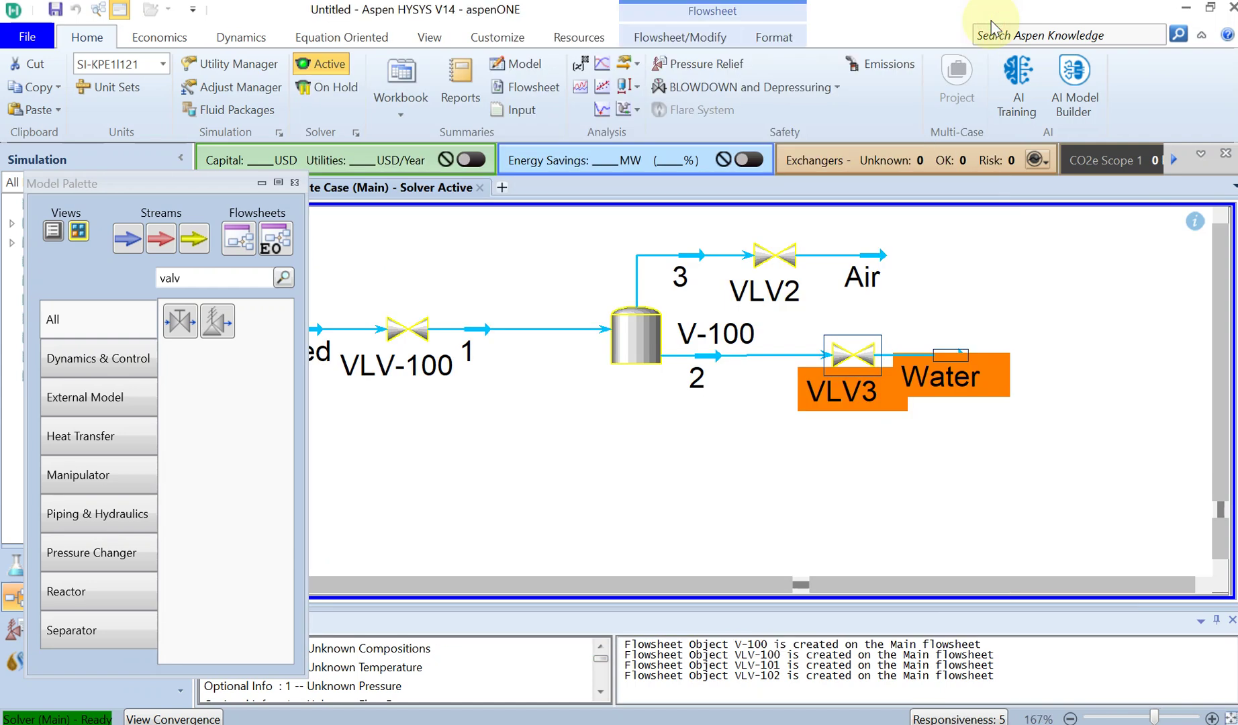
- Move VLV3 and the Water stream down and away from the tank, shift the Air stream farther from VLV2, and close the Model Palette
click(951, 354)
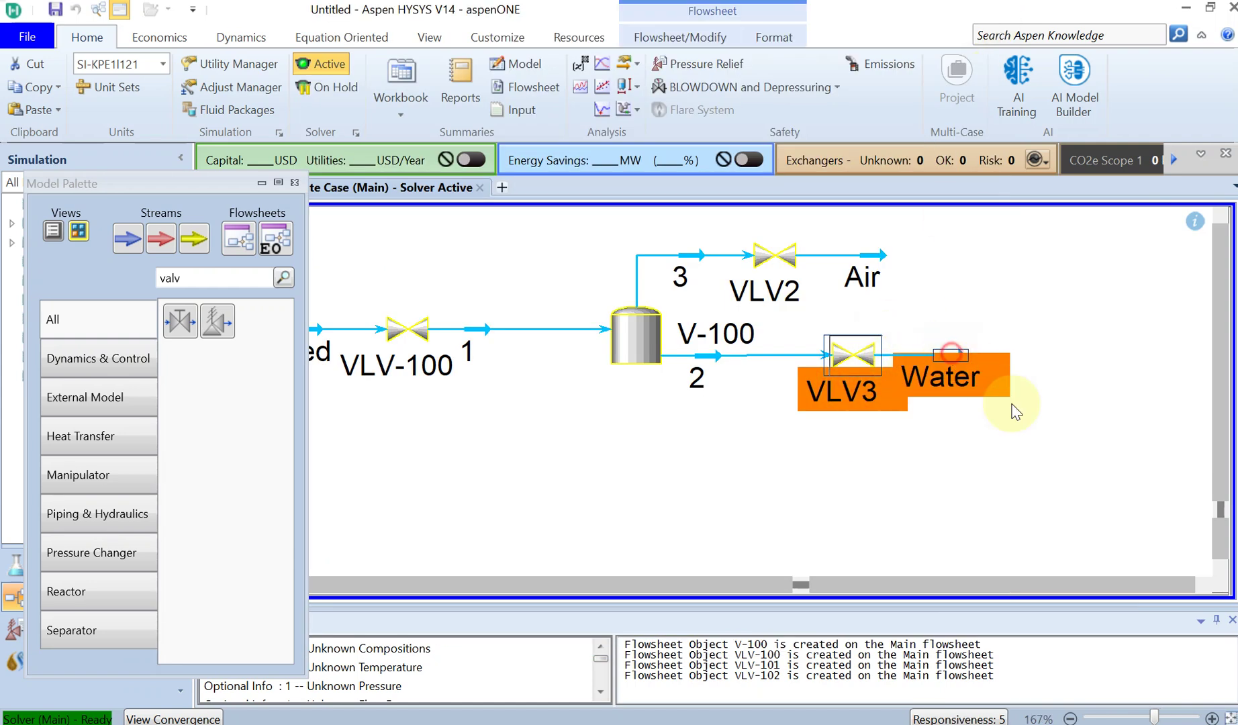
drag(1016, 411, 1029, 418)
click(980, 500)
click(982, 258)
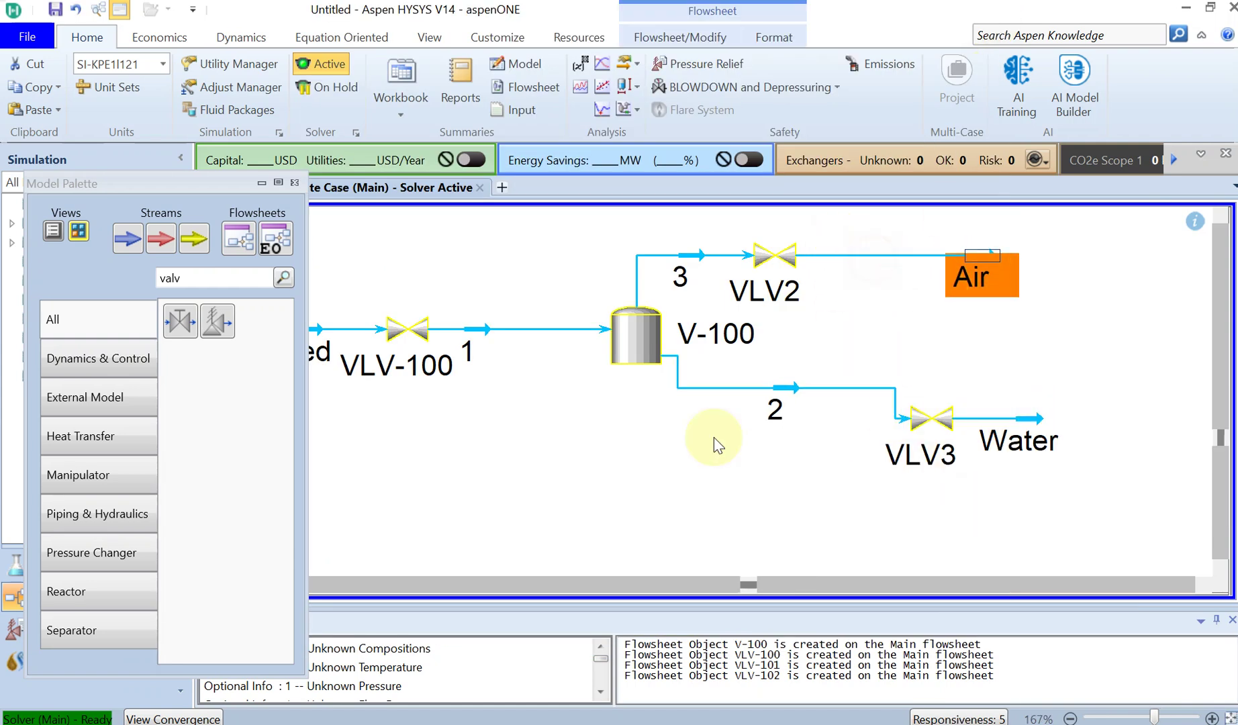
click(294, 182)
- Set the Feed stream's conditions to 5 bar pressure, 25 °C temperature and 5000 kg/h mass flow
click(314, 324)
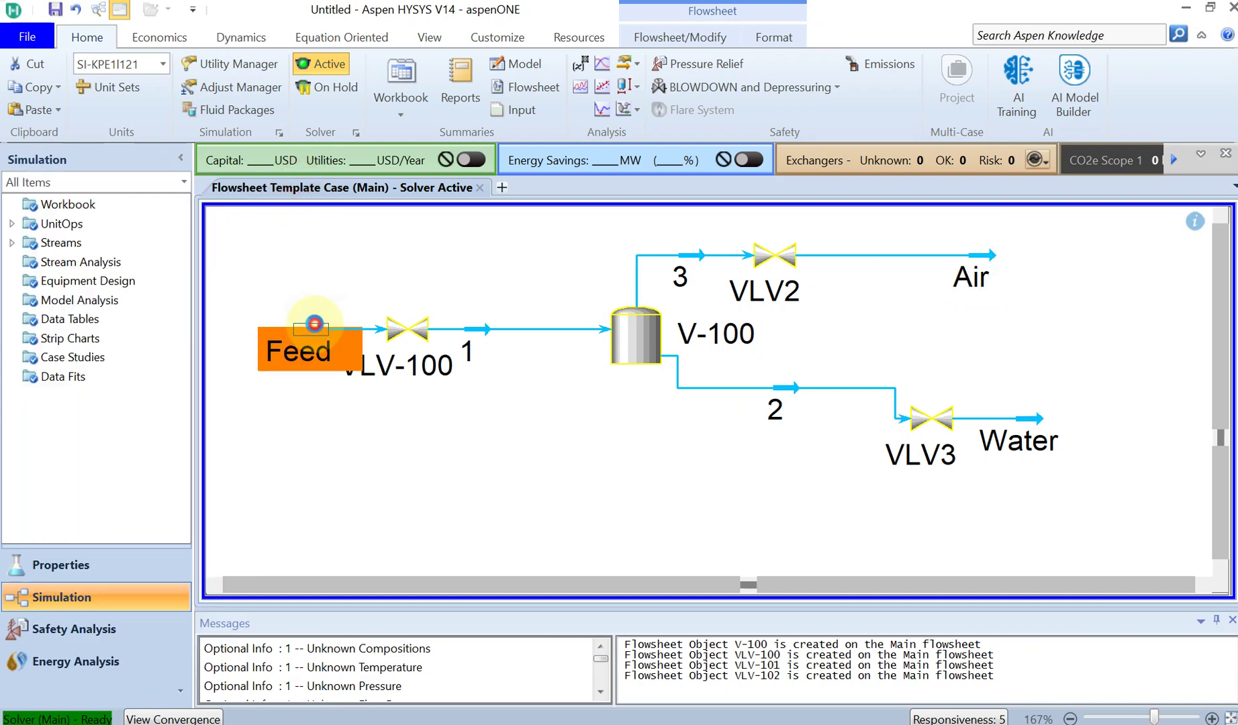
double_click(315, 324)
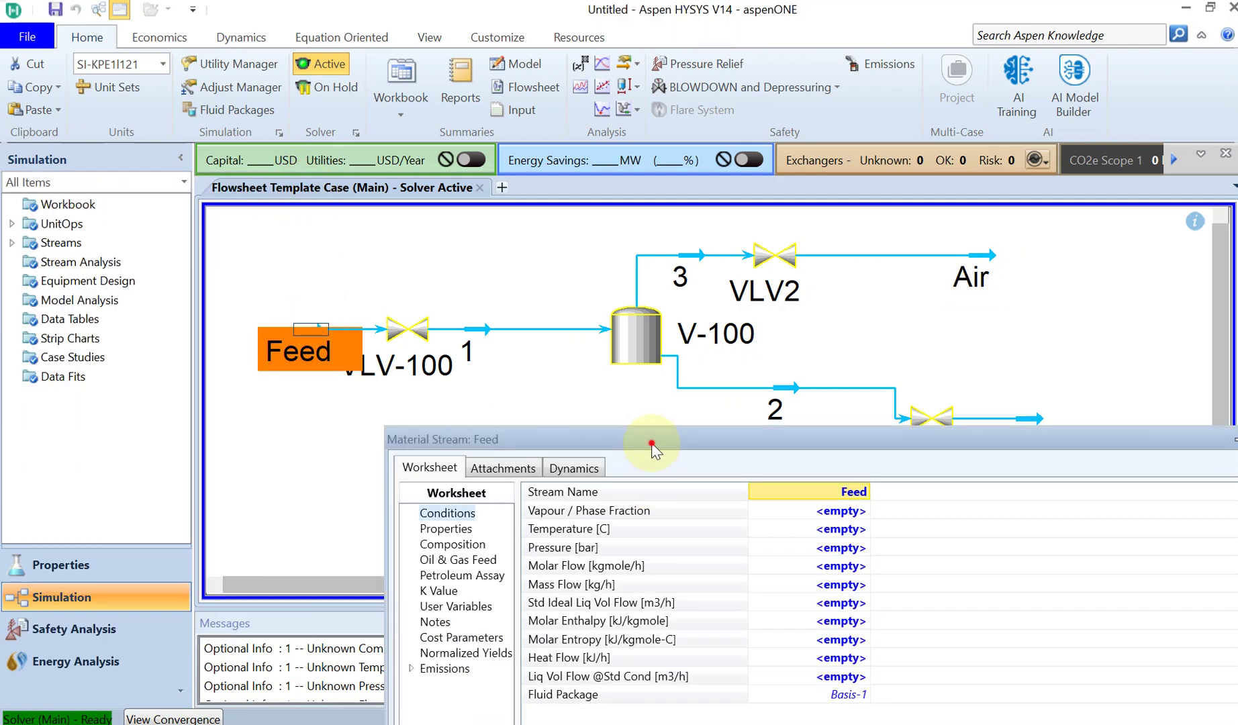
drag(652, 444, 583, 289)
click(773, 393)
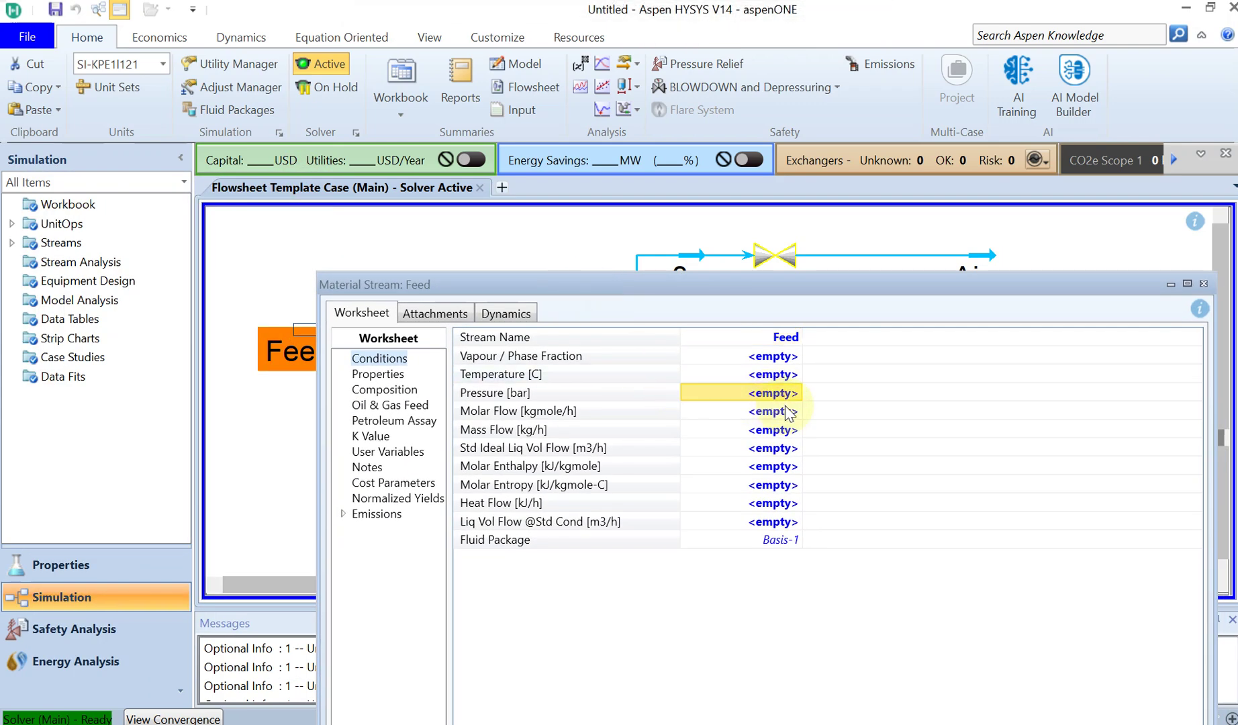
text(5)
click(767, 374)
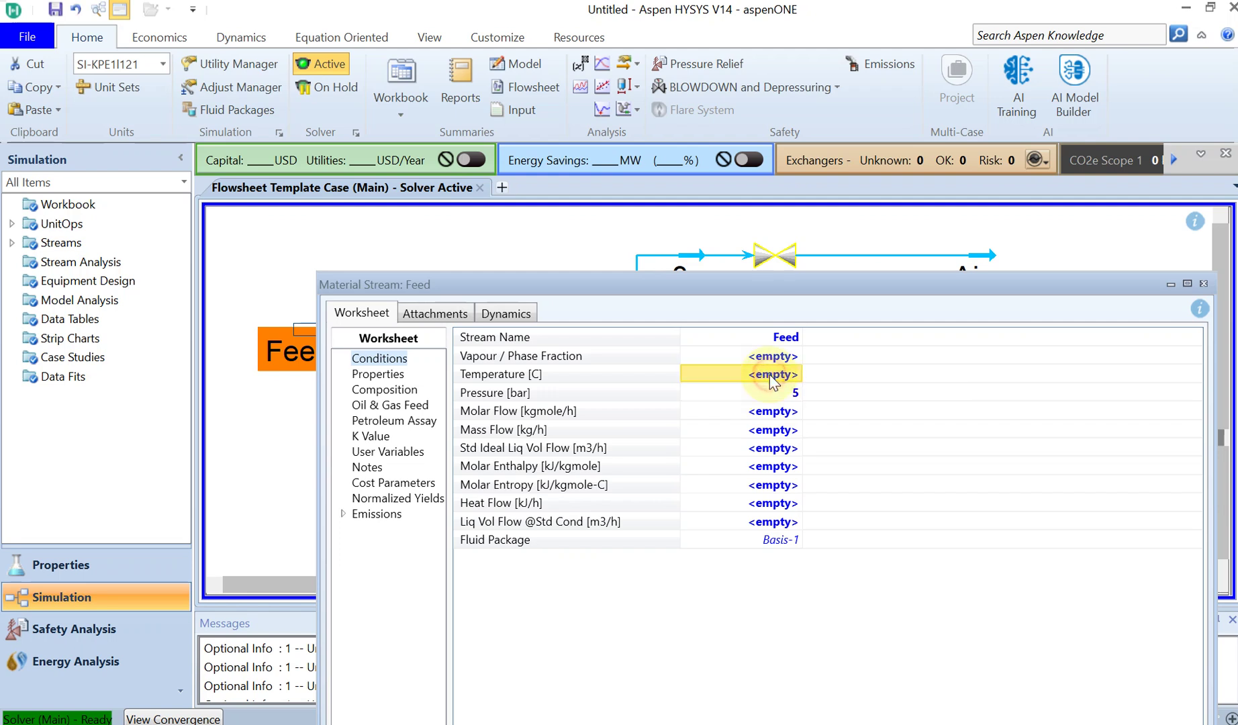
text(25)
click(758, 431)
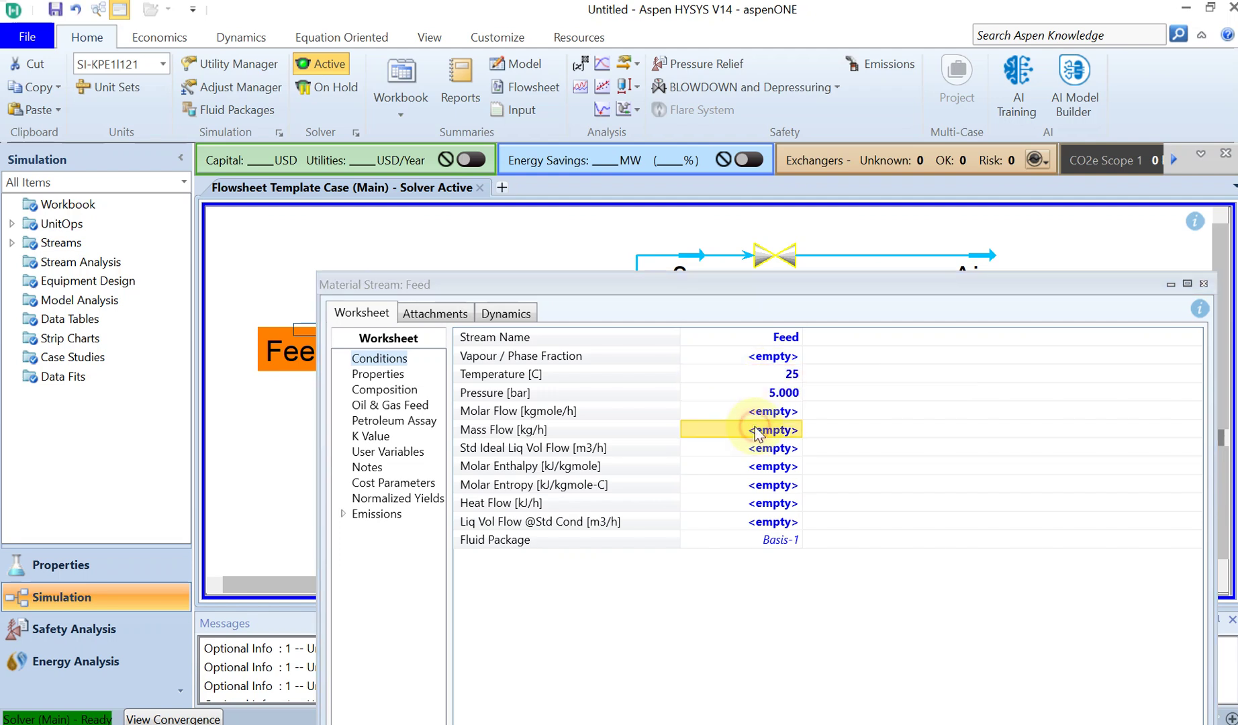
text(500)
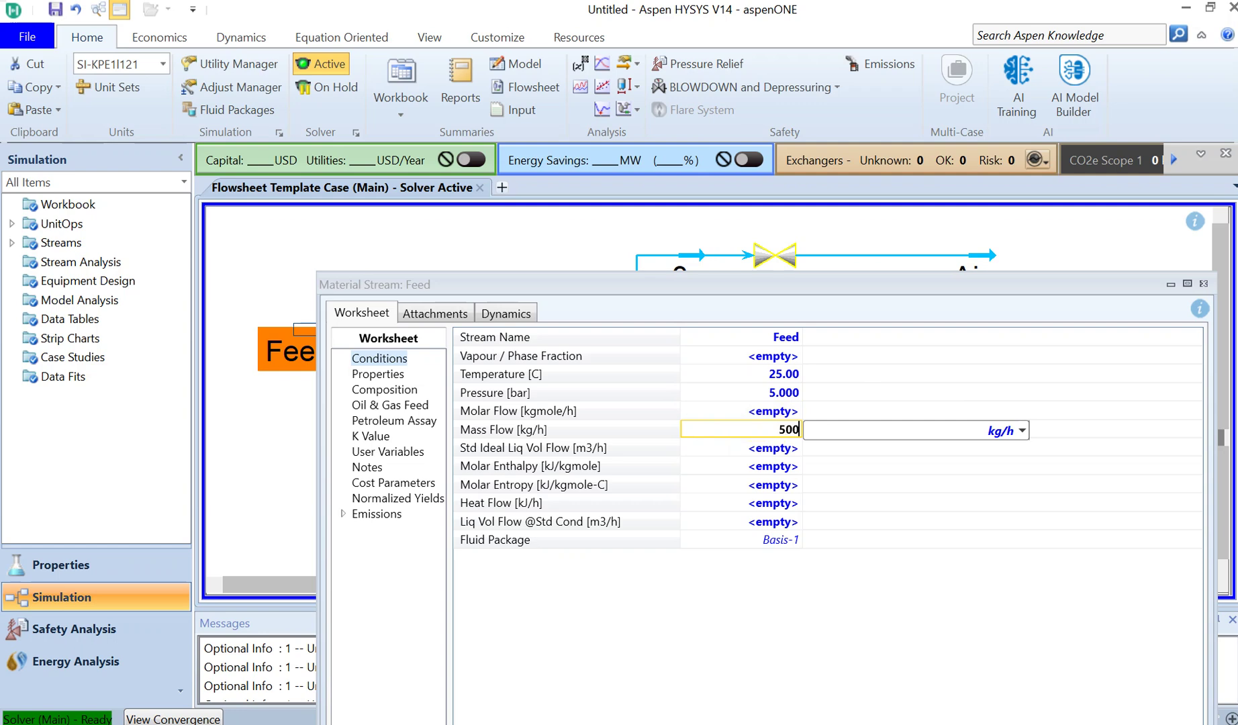
text(0)
key(Return)
- Set the Feed composition to mole fractions of 0.9 H2O and 0.1 Air, and review the stream's conditions
click(380, 390)
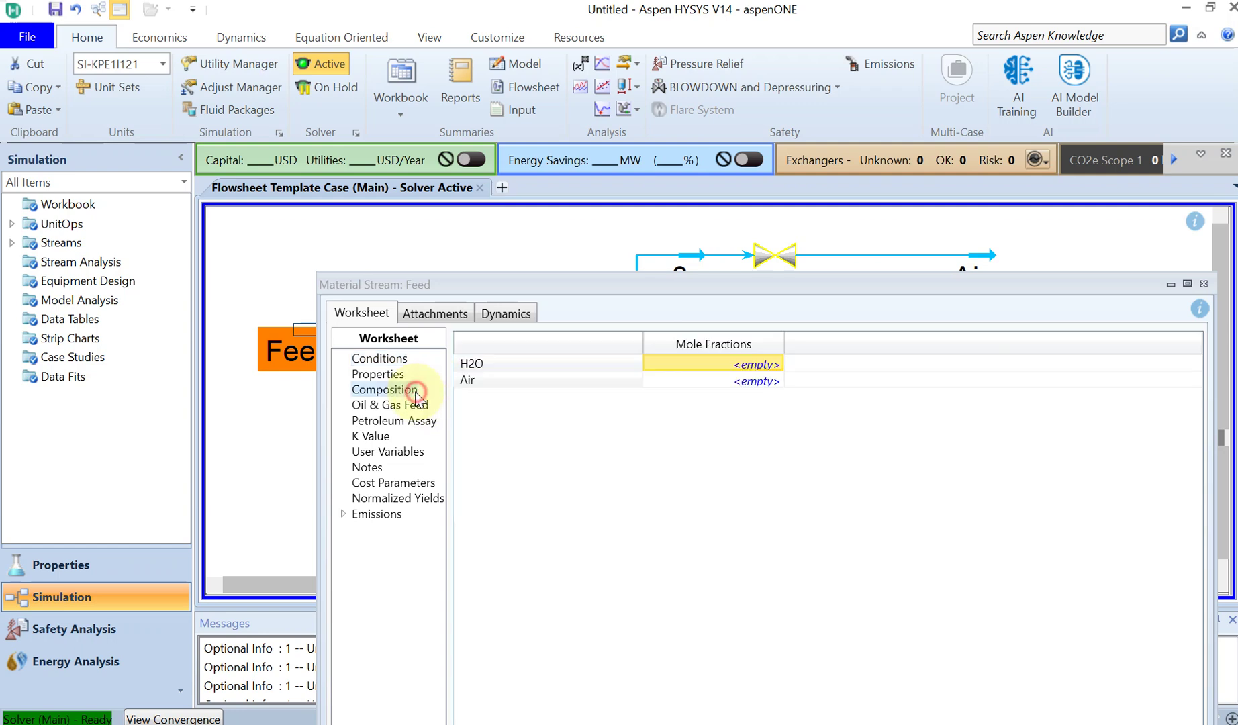
click(737, 364)
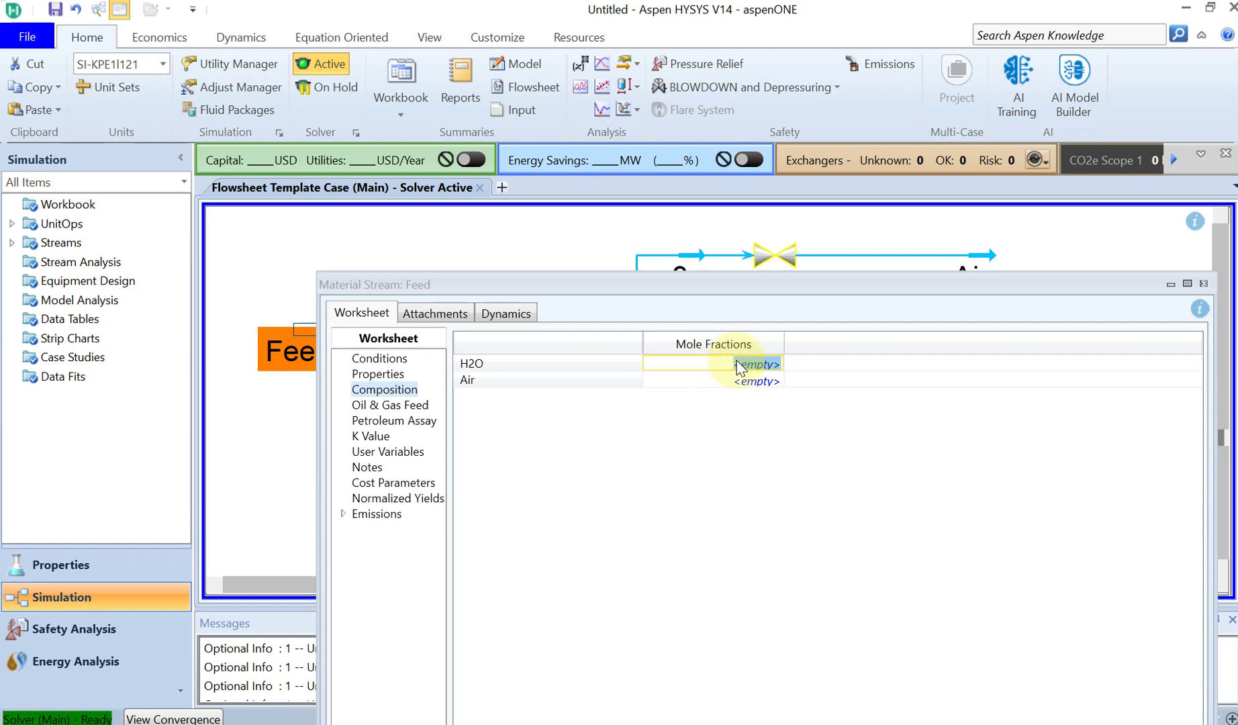
text(0.9)
click(743, 484)
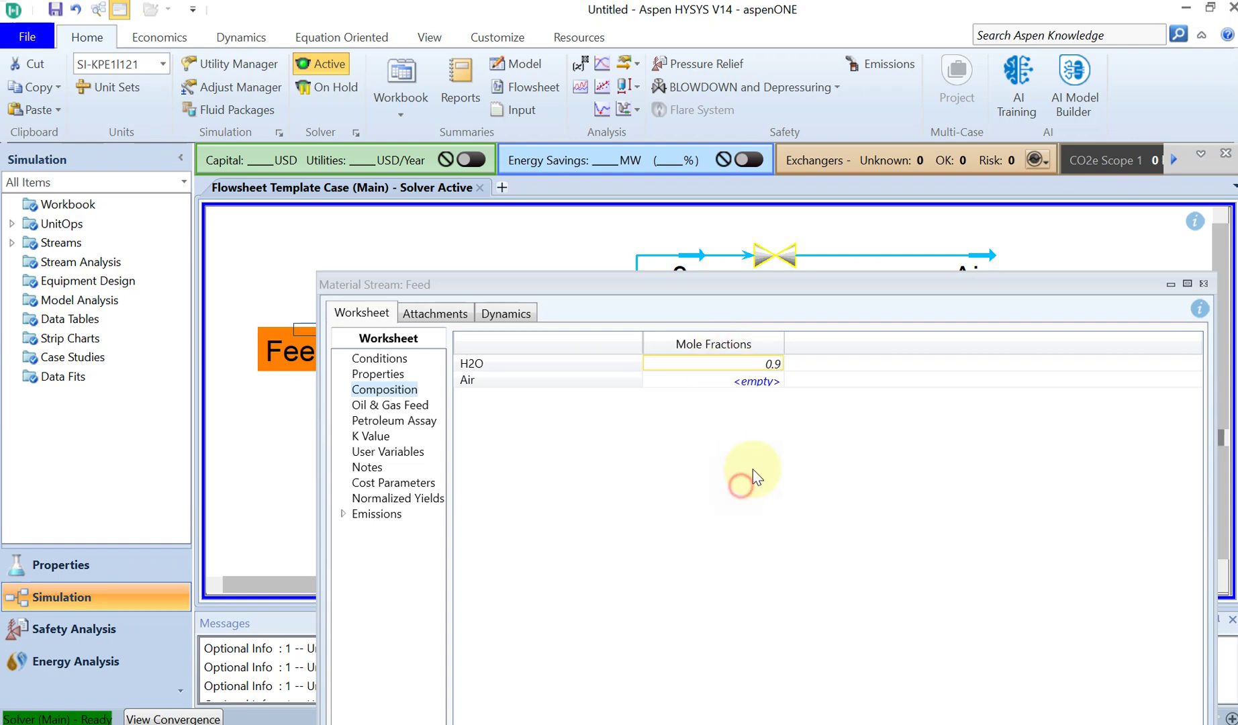
click(772, 390)
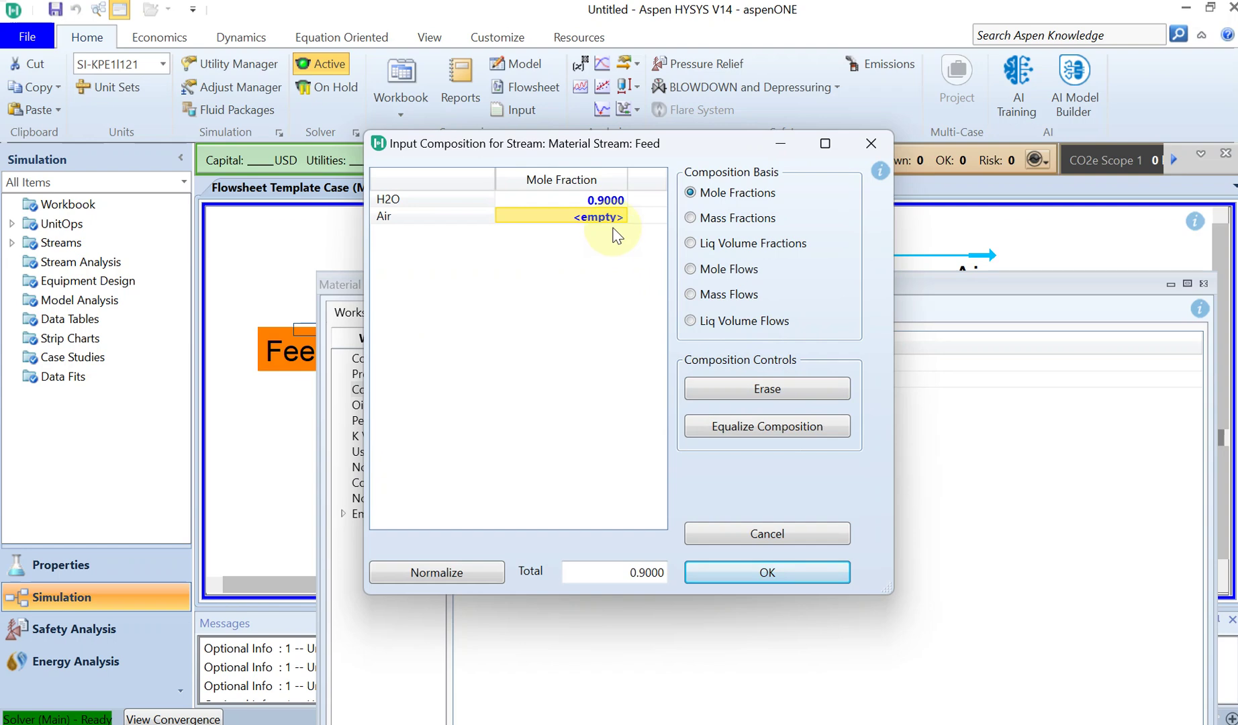
click(613, 218)
text(0.1)
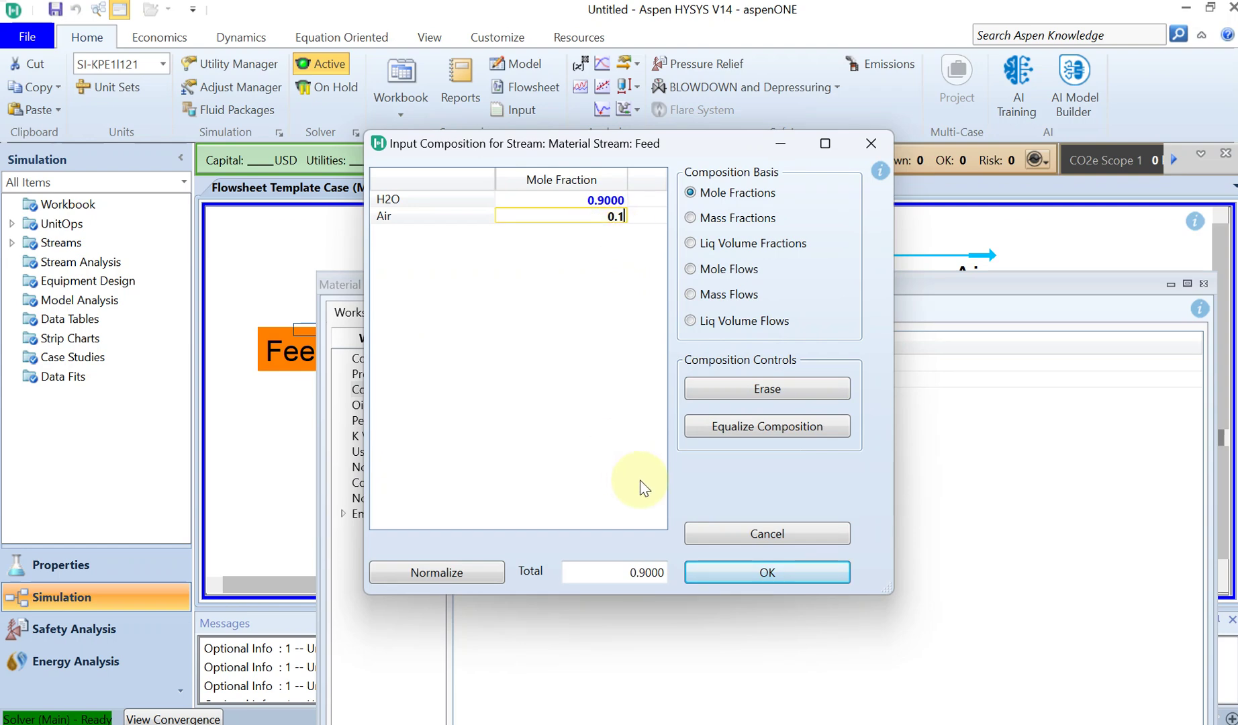
click(768, 573)
drag(752, 283, 579, 23)
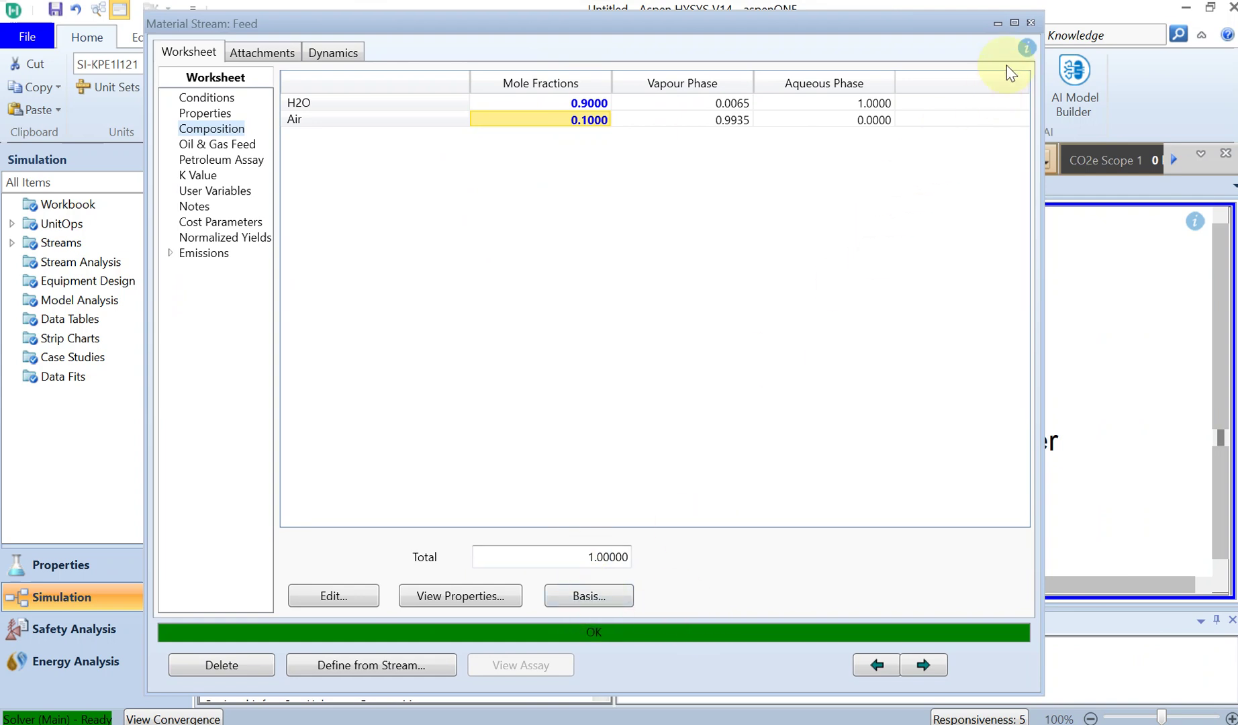
click(233, 98)
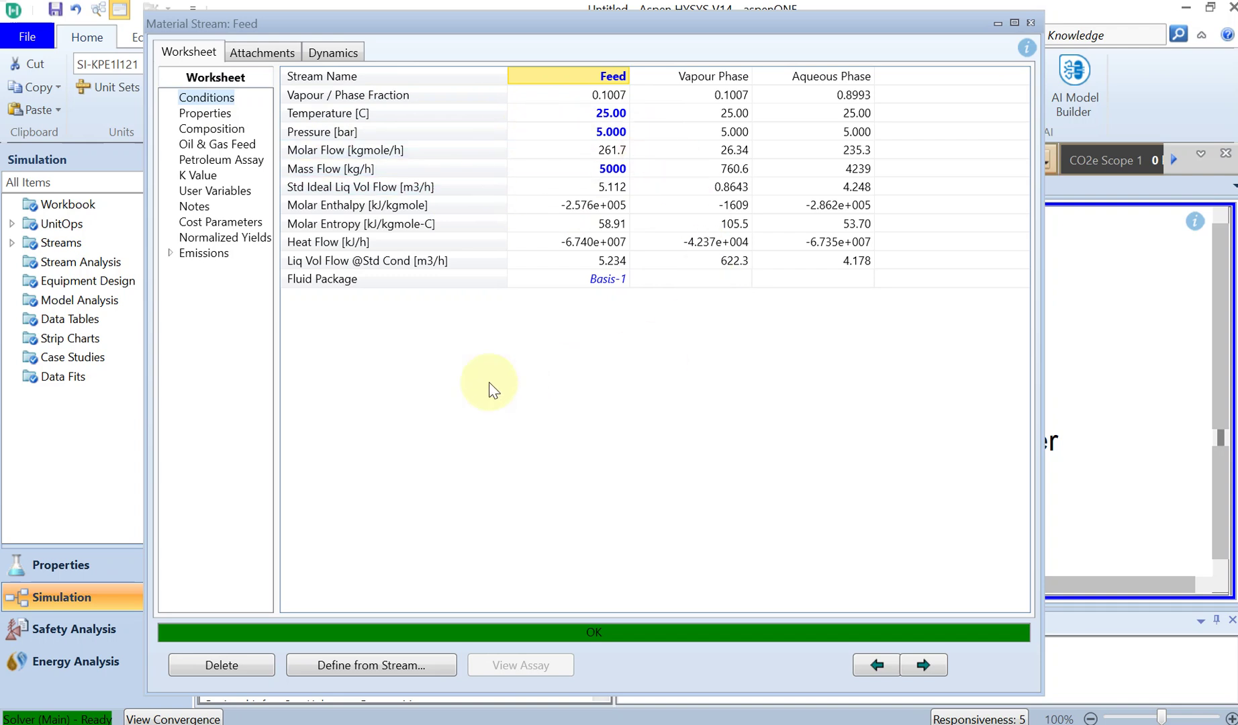
click(1030, 24)
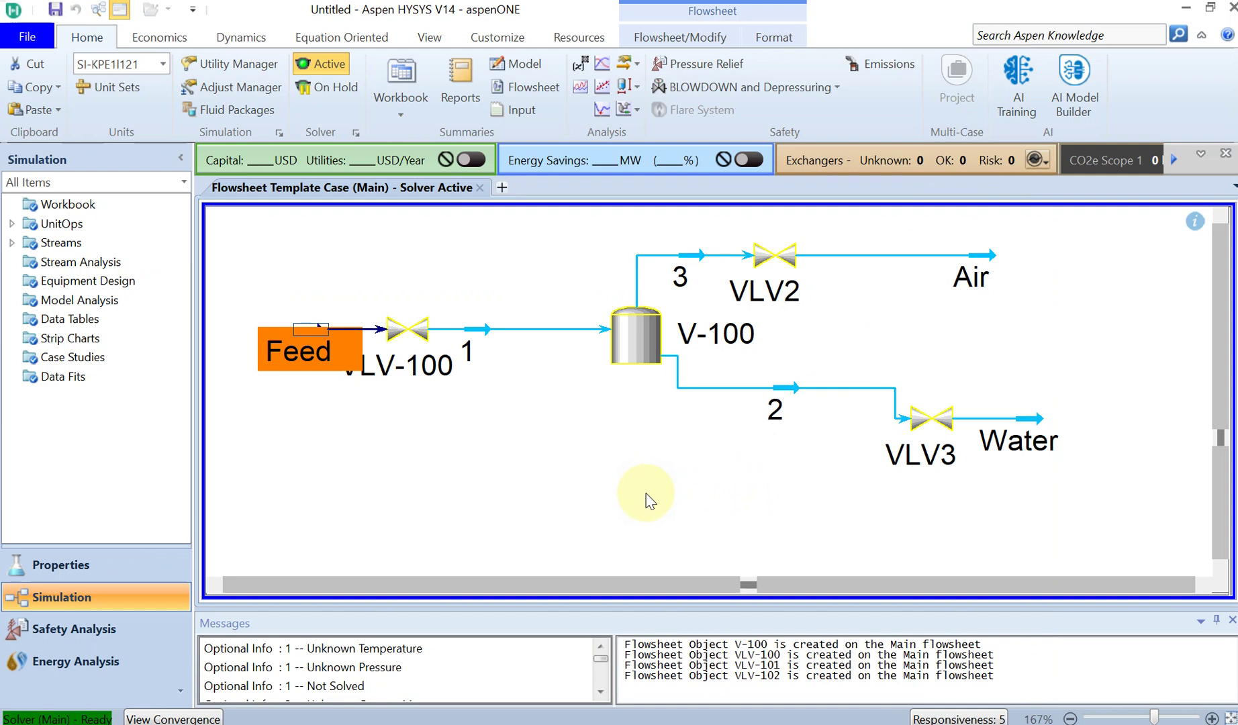
- Deactivate the mass flow specification in the Feed stream's dynamic specifications, leaving the pressure specification active
double_click(305, 352)
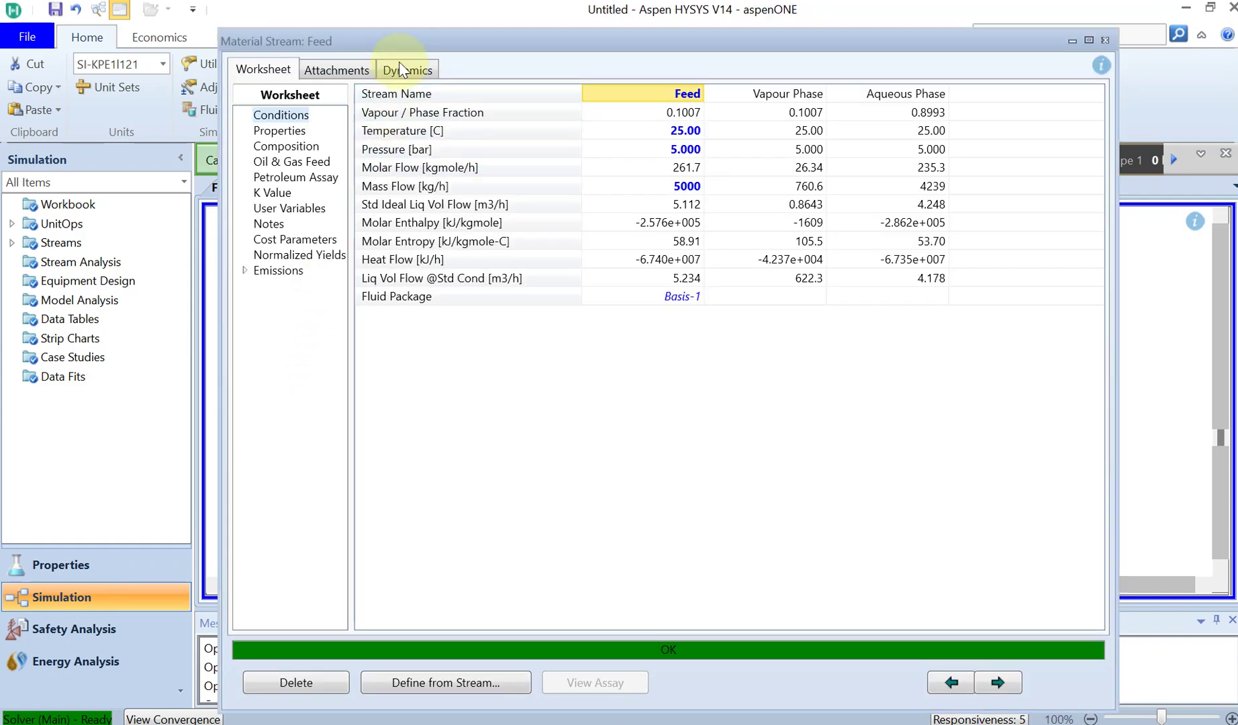
drag(406, 40, 432, 134)
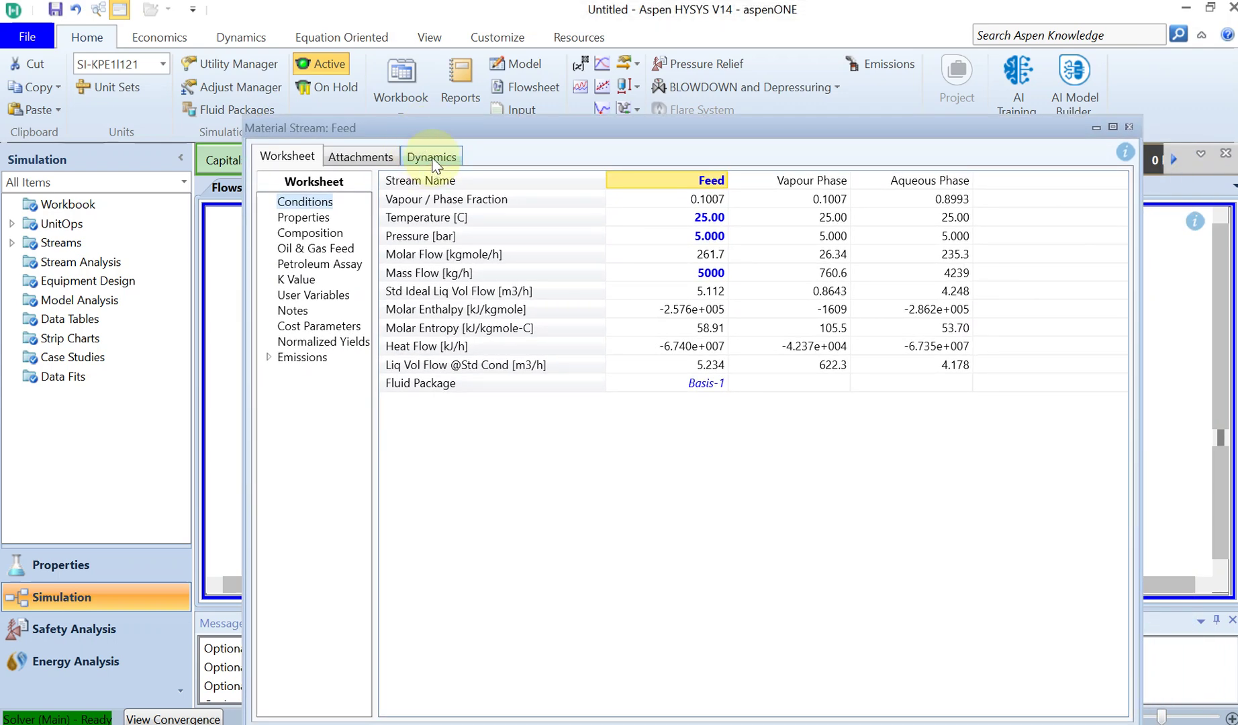
click(434, 157)
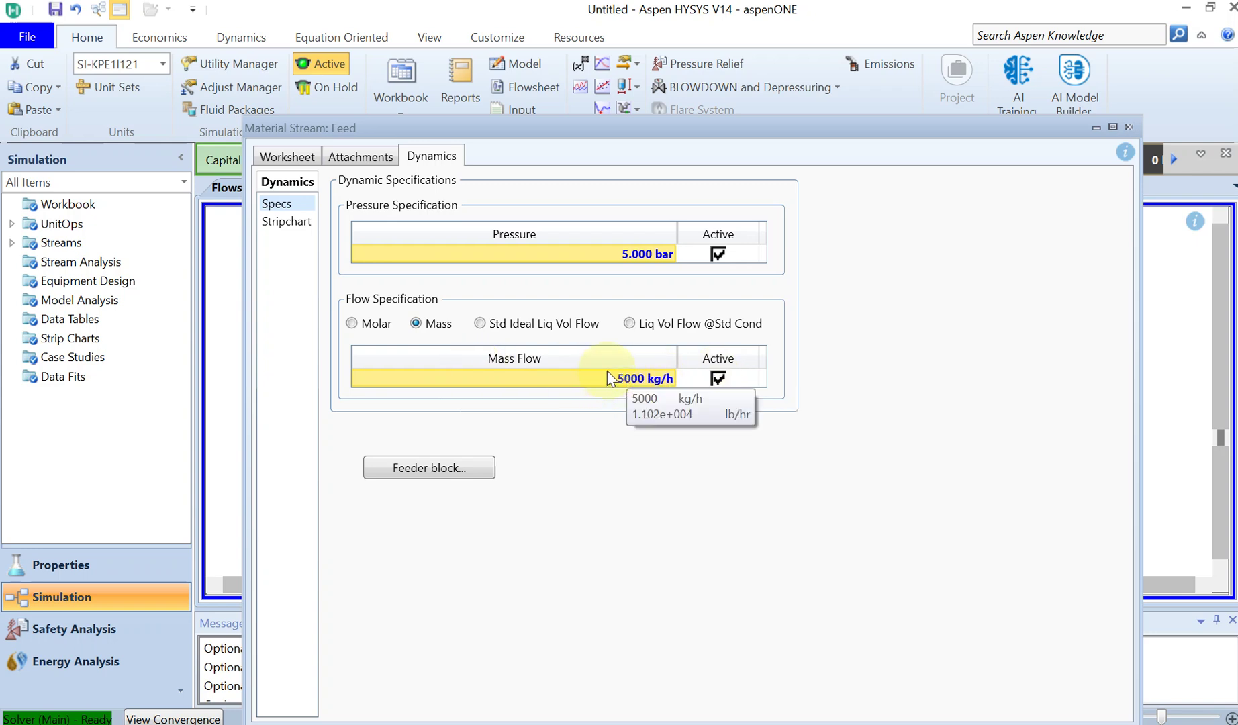
click(717, 382)
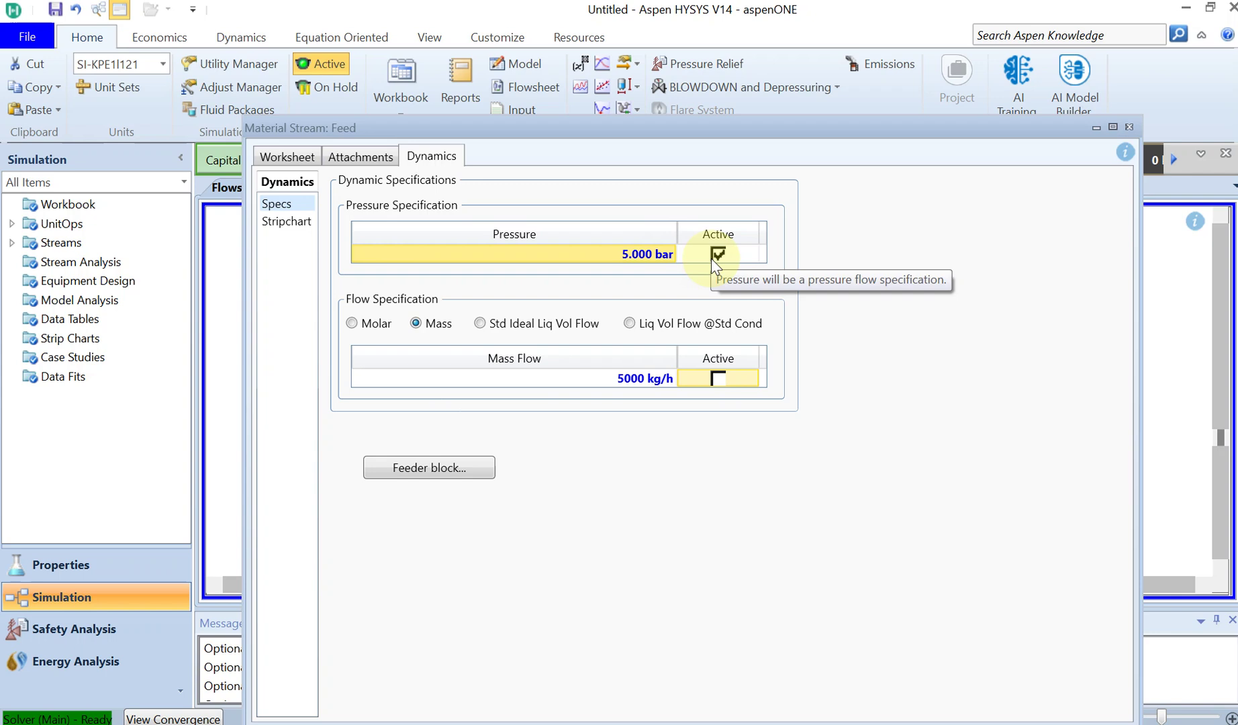
click(1128, 127)
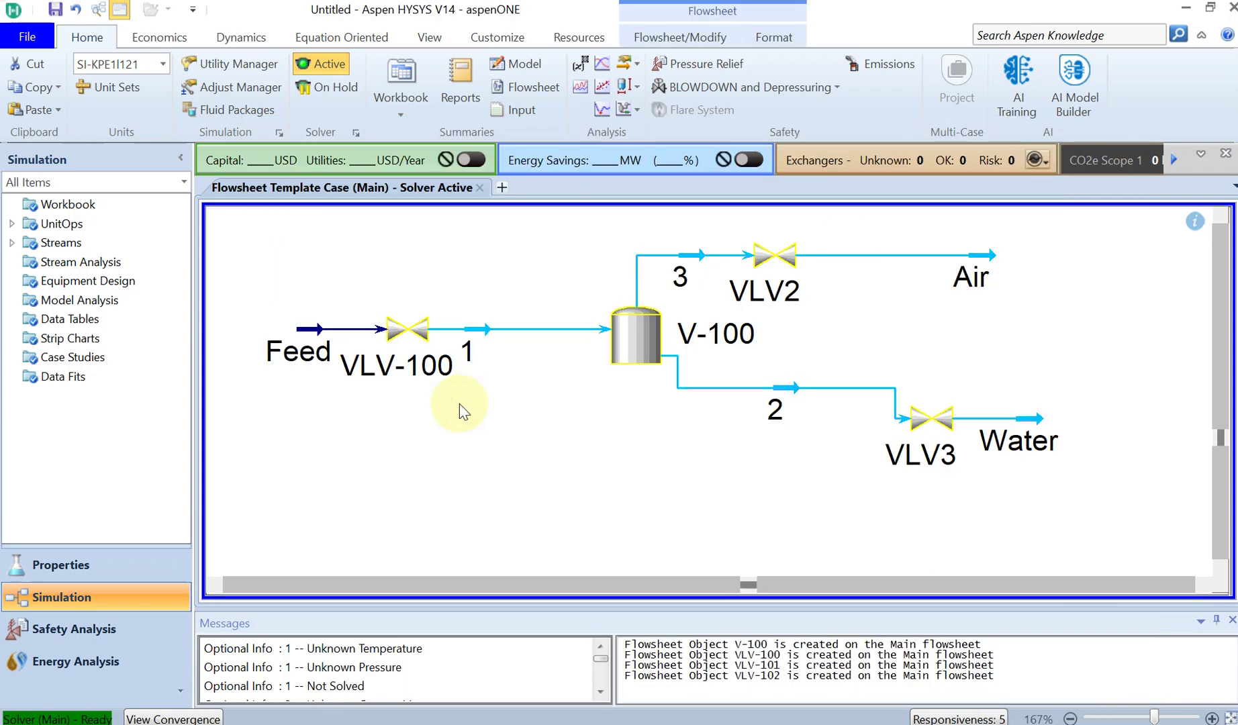
mouse_move(424, 334)
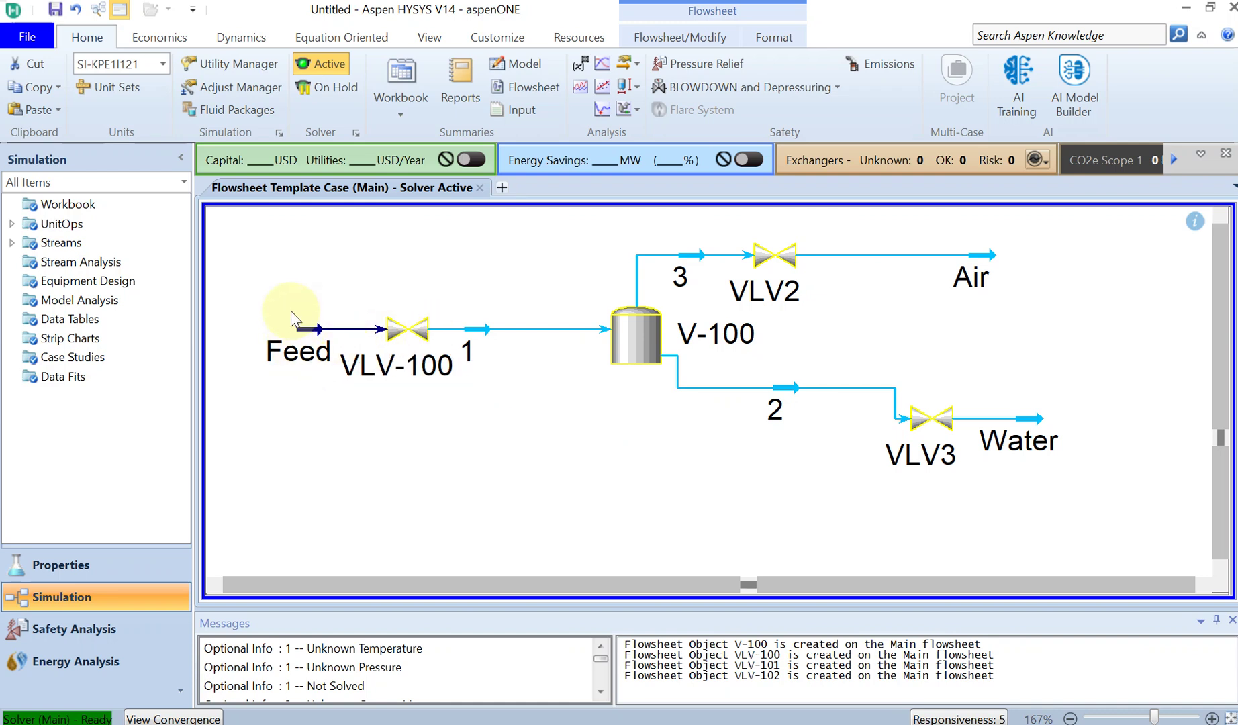
mouse_move(502, 336)
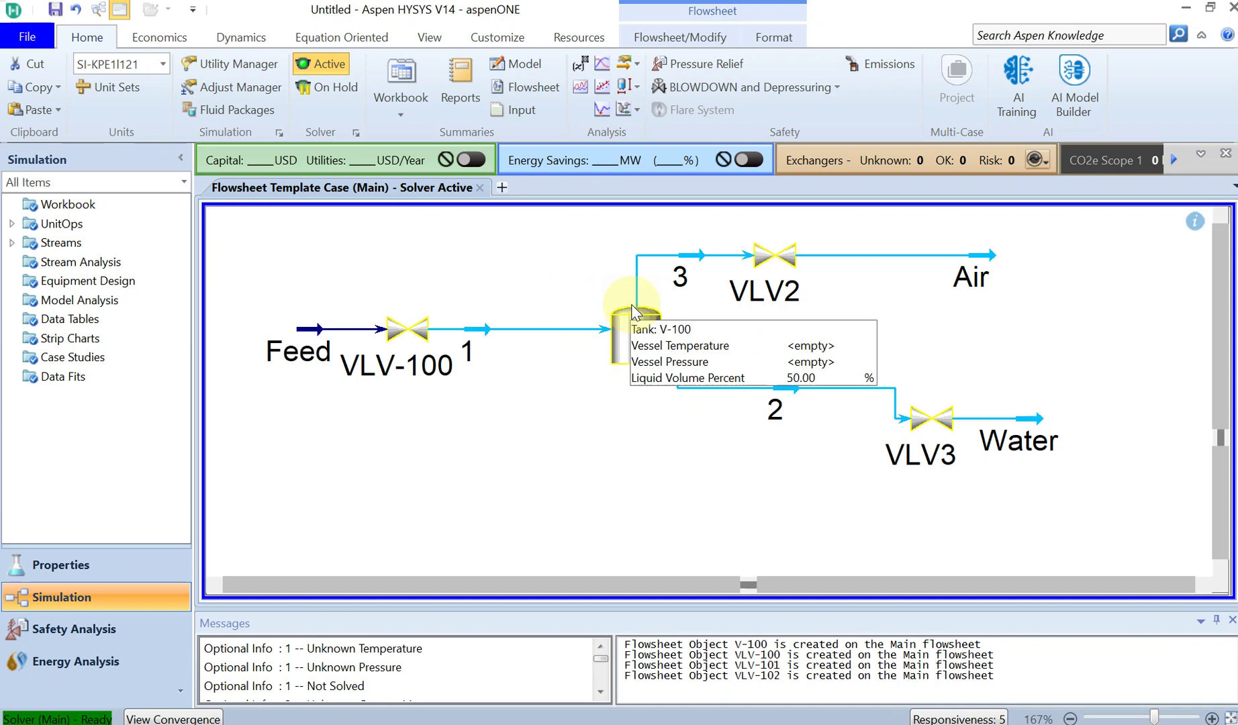
mouse_move(695, 263)
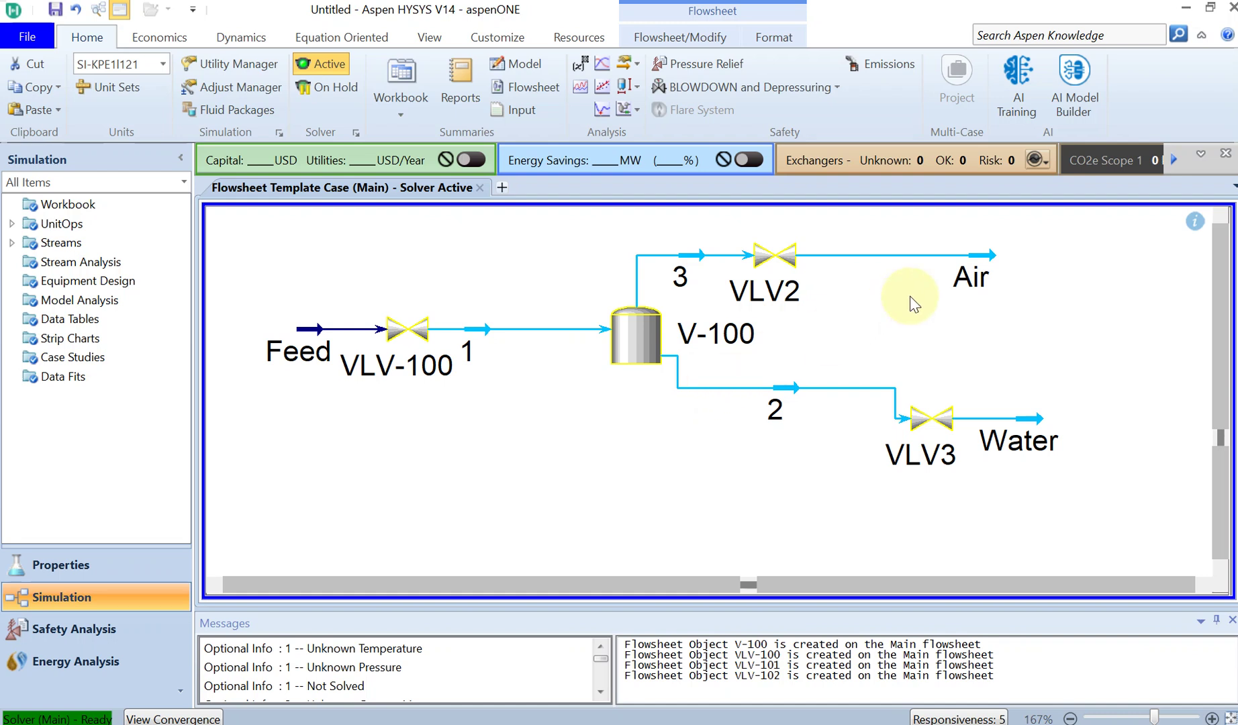
mouse_move(969, 298)
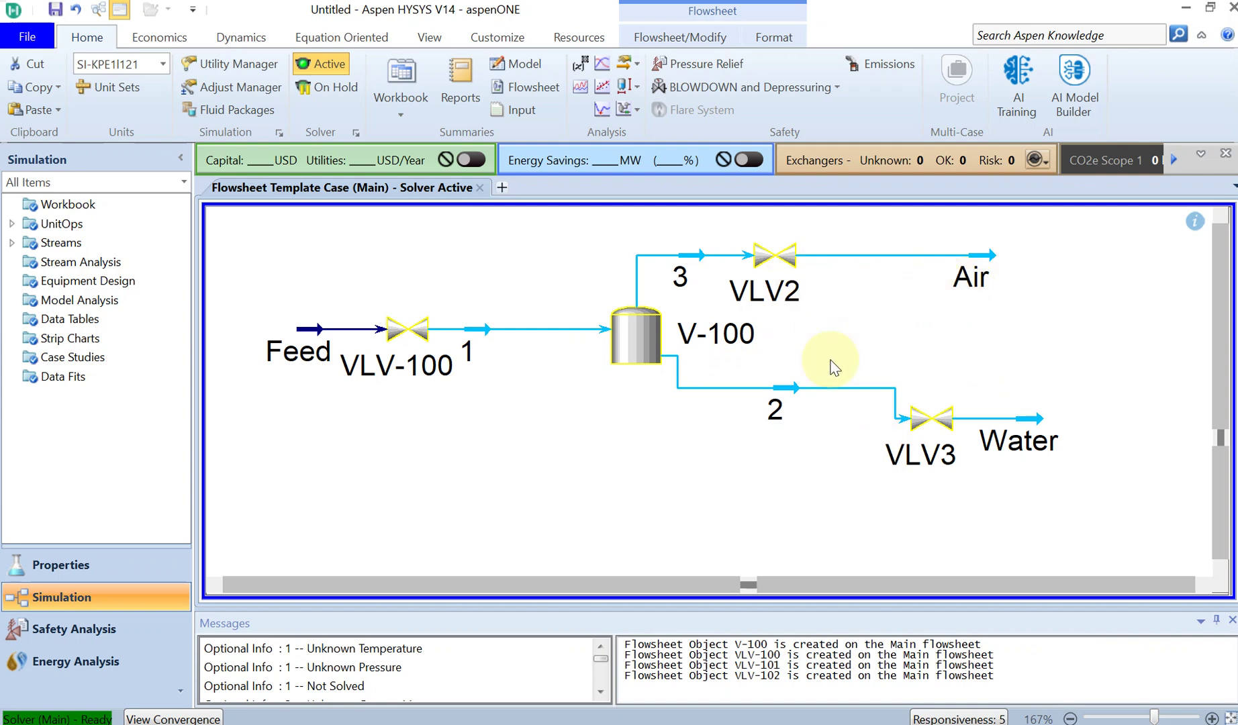
- Activate the pressure specification in stream 1's dynamic specifications and set it to 4 bar
double_click(529, 329)
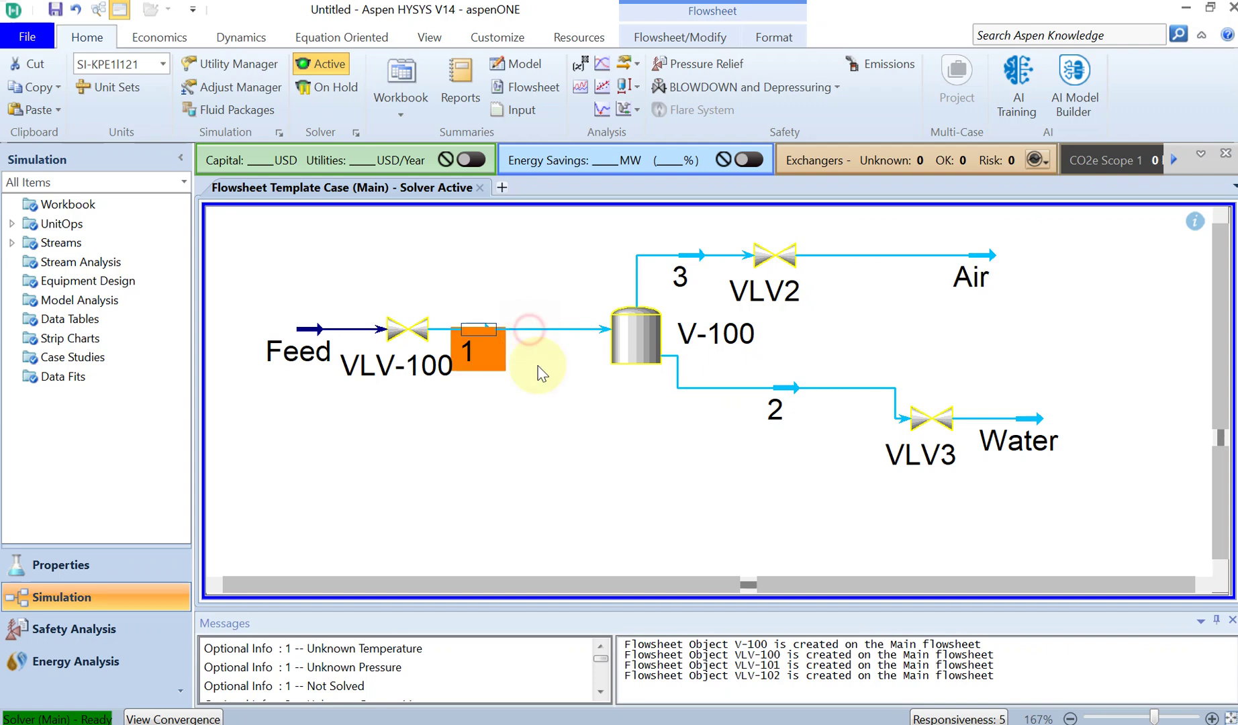
click(563, 228)
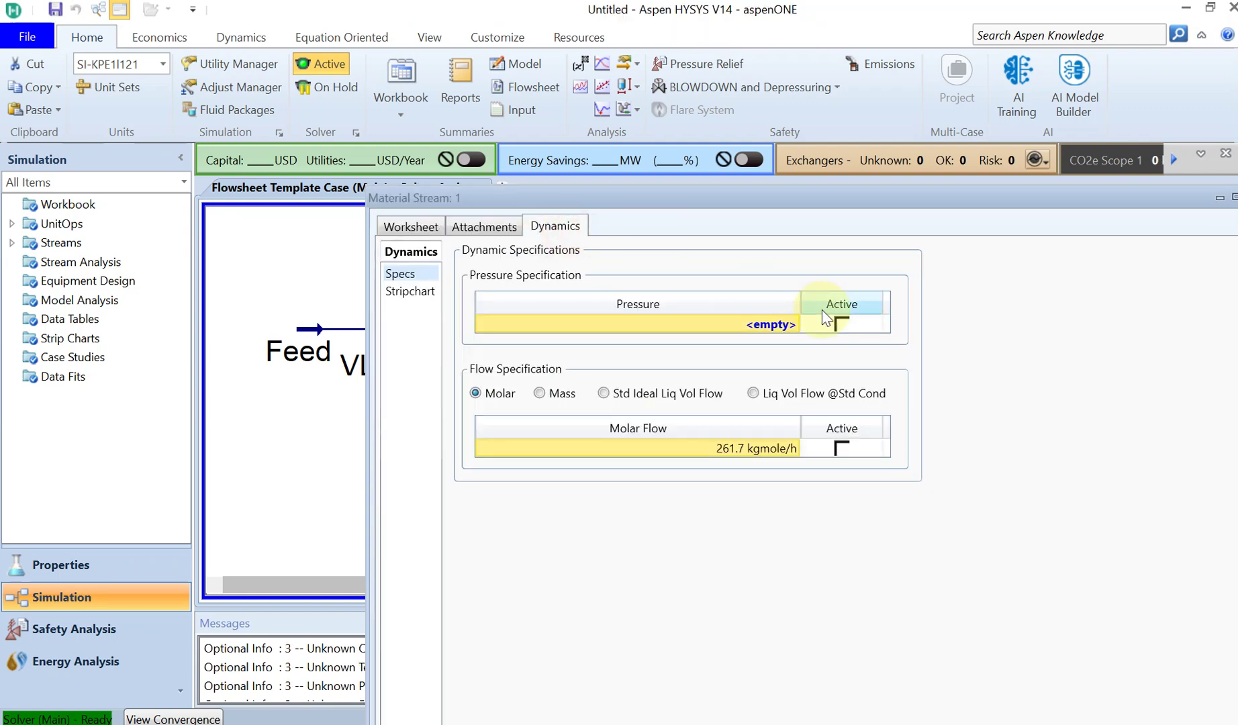
click(842, 325)
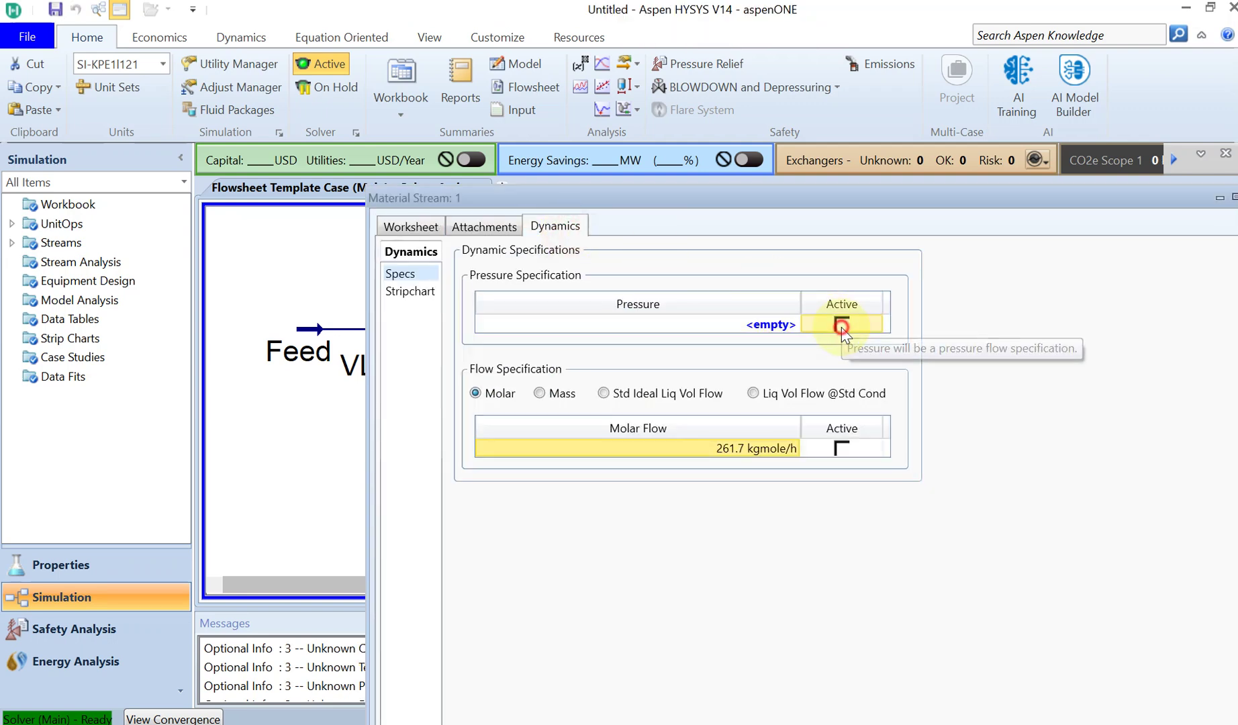
click(766, 326)
text(4)
key(Return)
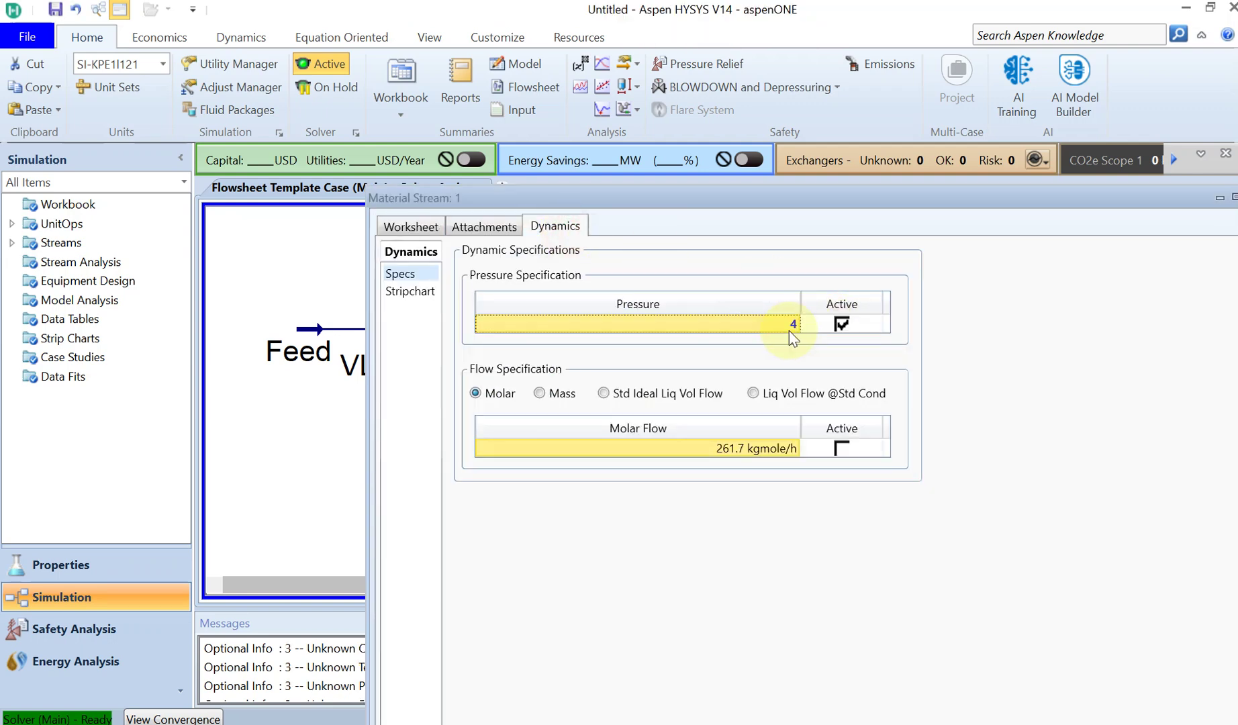
drag(659, 198, 589, 241)
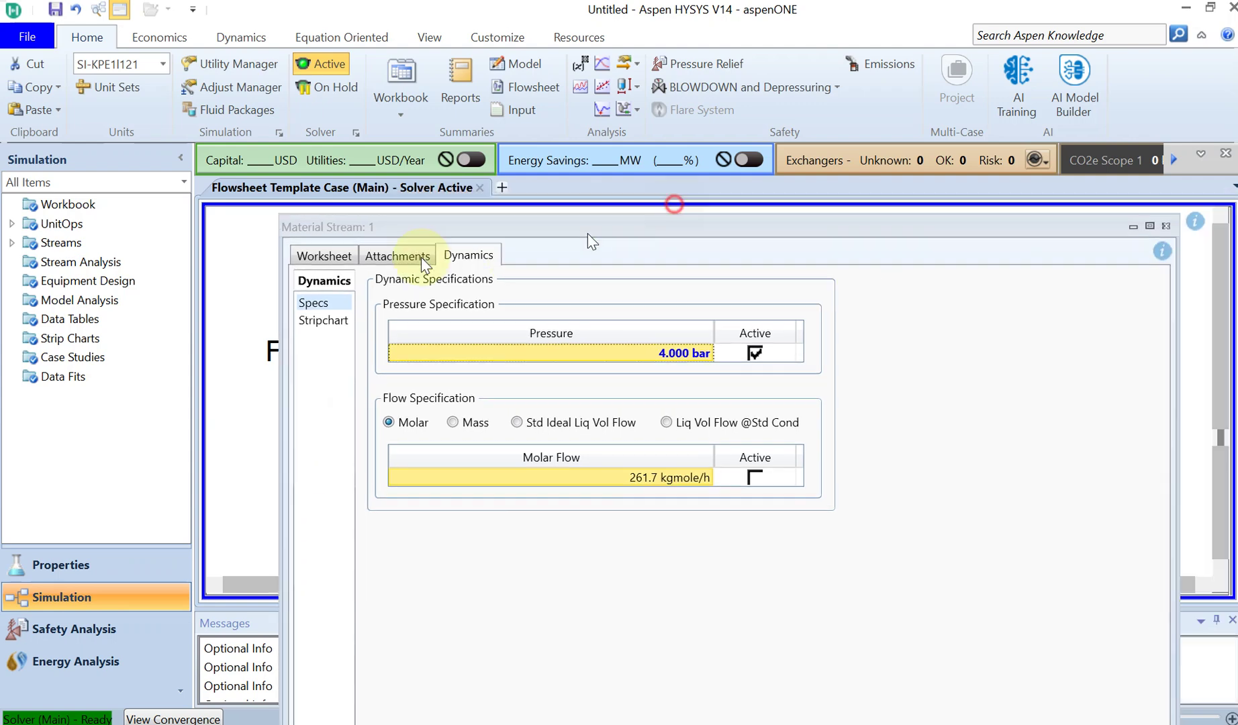
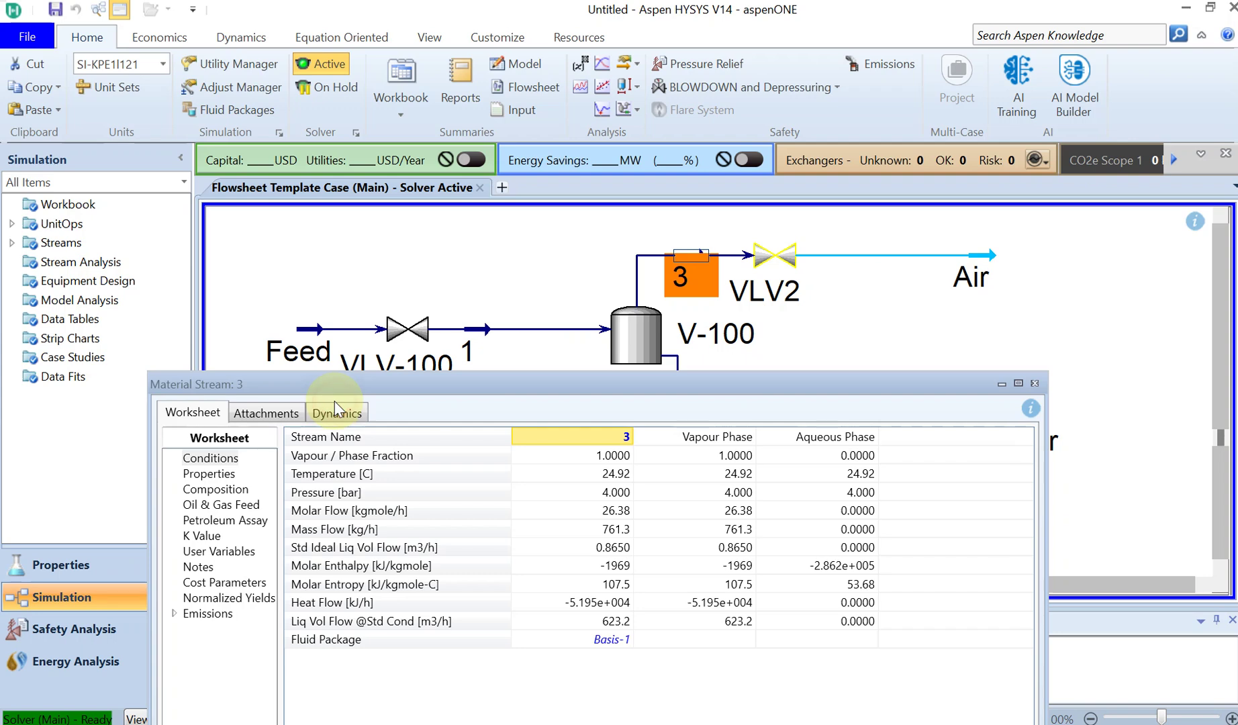
- Activate the pressure specification in the dynamic specifications of stream 3, the tank's vapour outlet
click(346, 414)
click(623, 510)
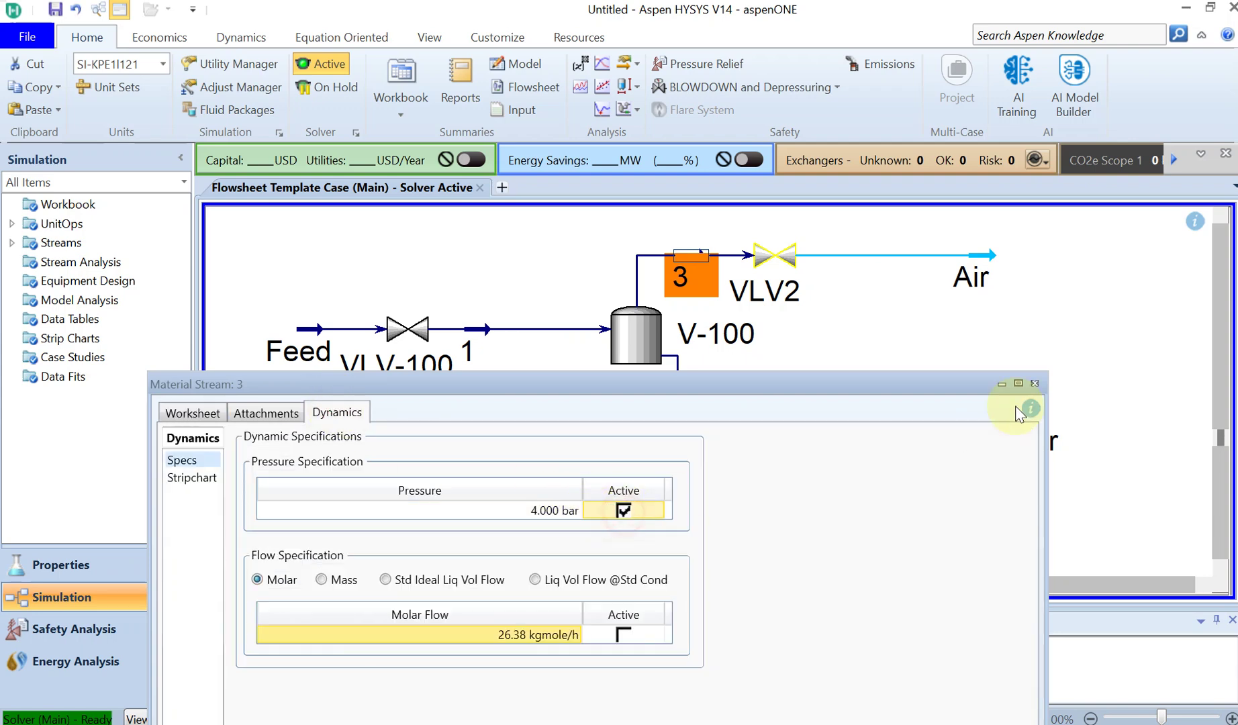
click(1035, 384)
- Activate the pressure specification in the dynamic specifications of stream 2, the tank's liquid outlet
click(741, 393)
double_click(741, 389)
drag(717, 569, 715, 470)
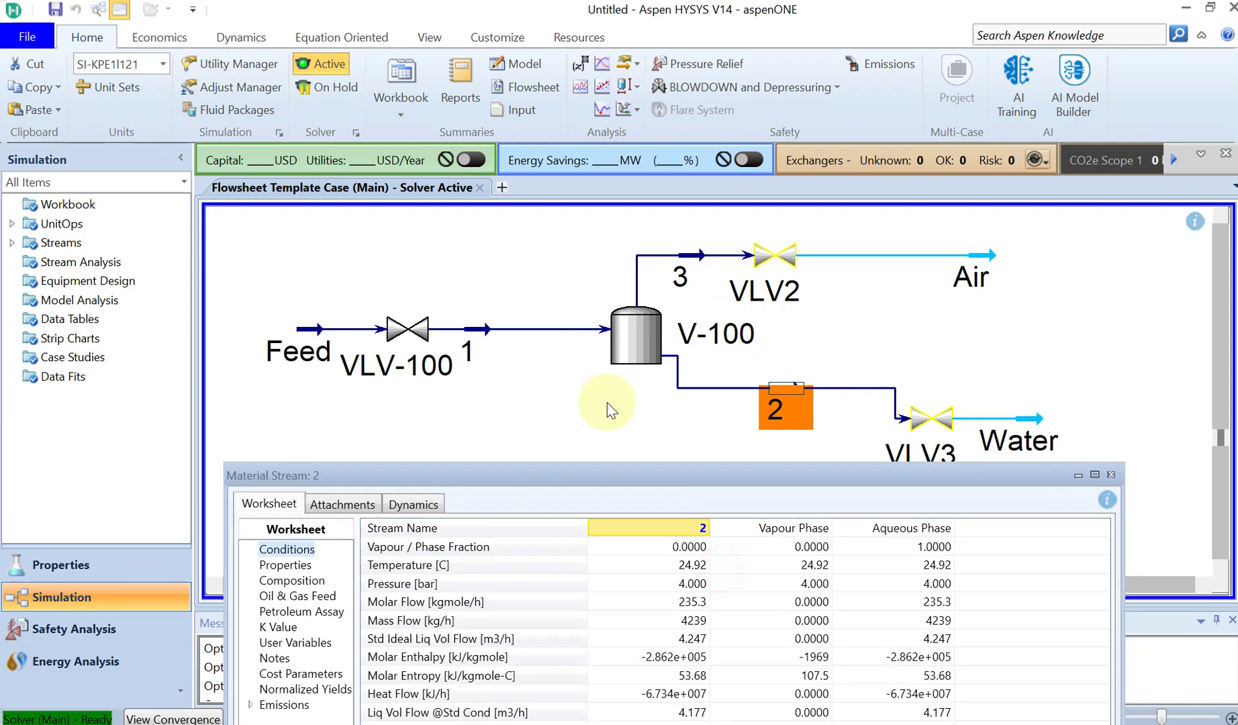
click(412, 505)
drag(470, 480, 558, 285)
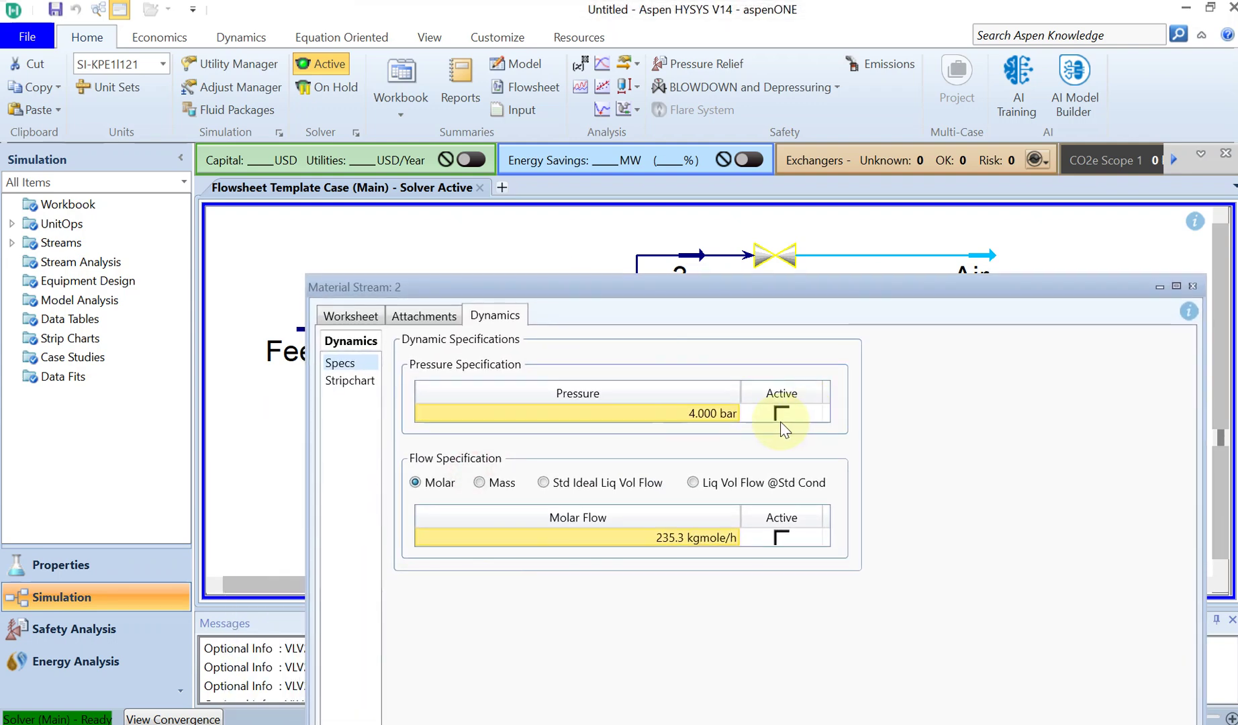
click(779, 410)
click(1189, 283)
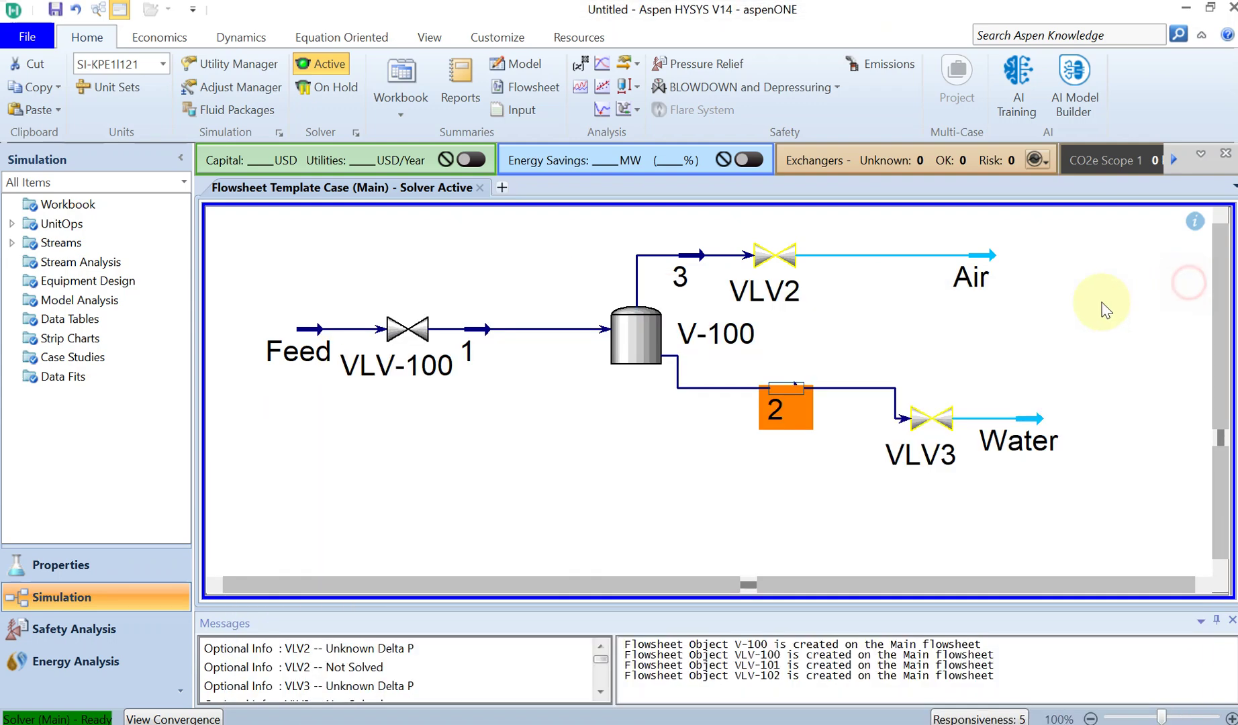
- Activate the Air stream's dynamic pressure specification and set it to 3 bar
double_click(929, 257)
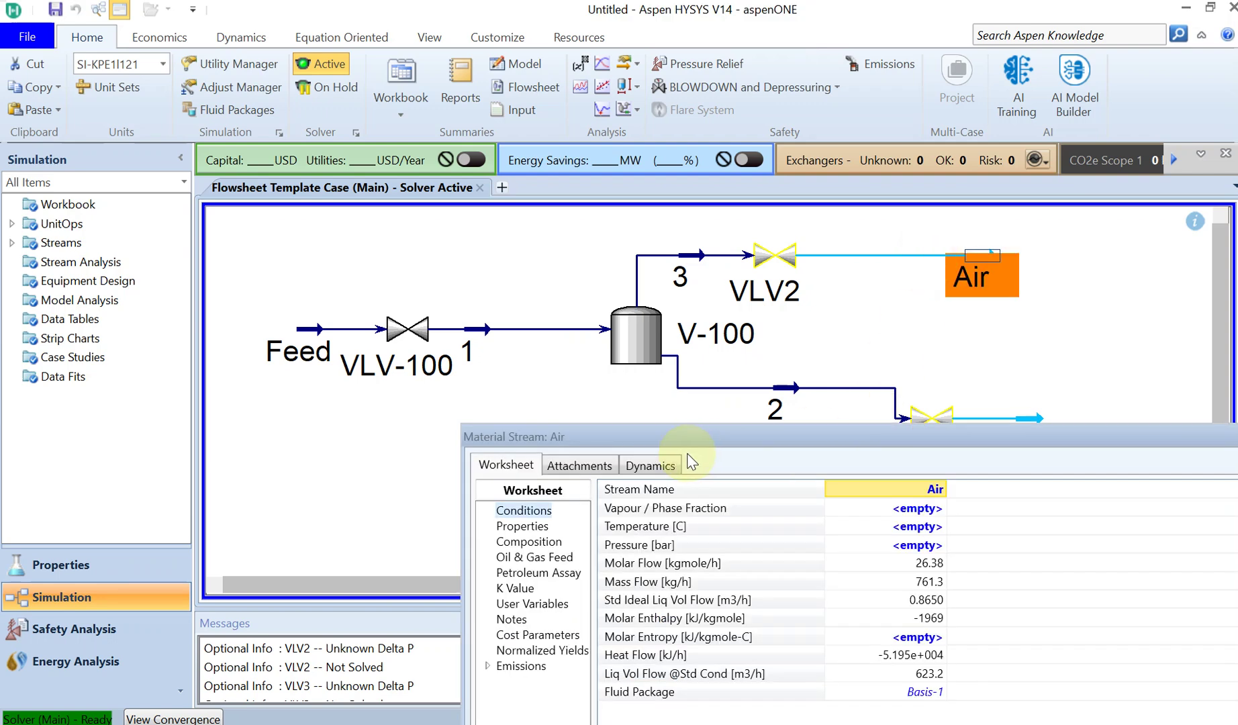
click(650, 466)
drag(710, 435, 572, 227)
click(798, 354)
click(729, 356)
text(3)
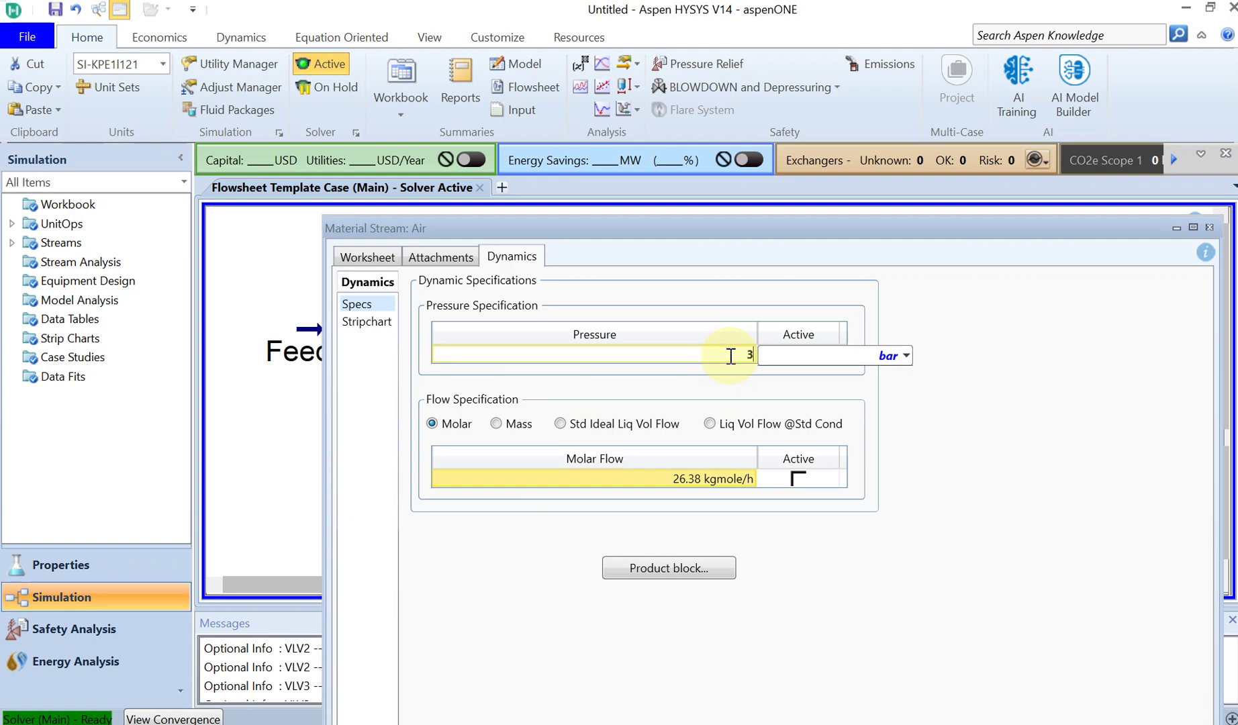
key(Return)
click(1210, 227)
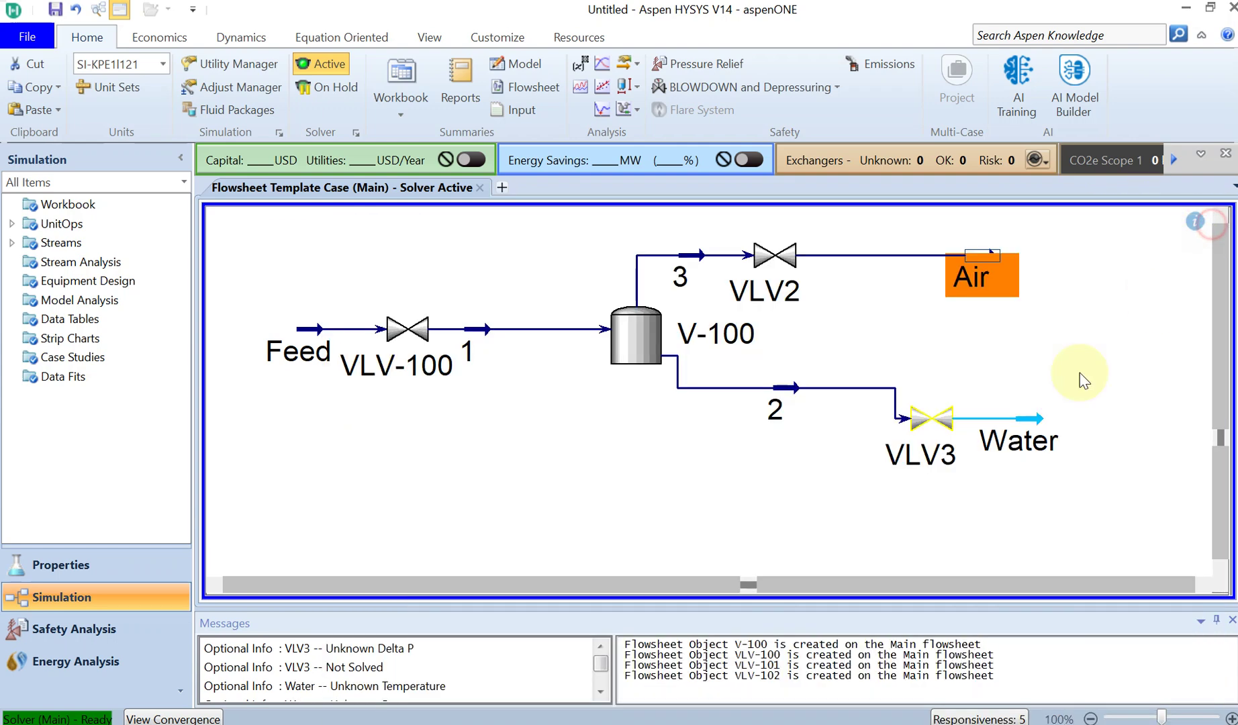
- Activate the Water stream's dynamic pressure specification and set it to 3 bar
double_click(1014, 422)
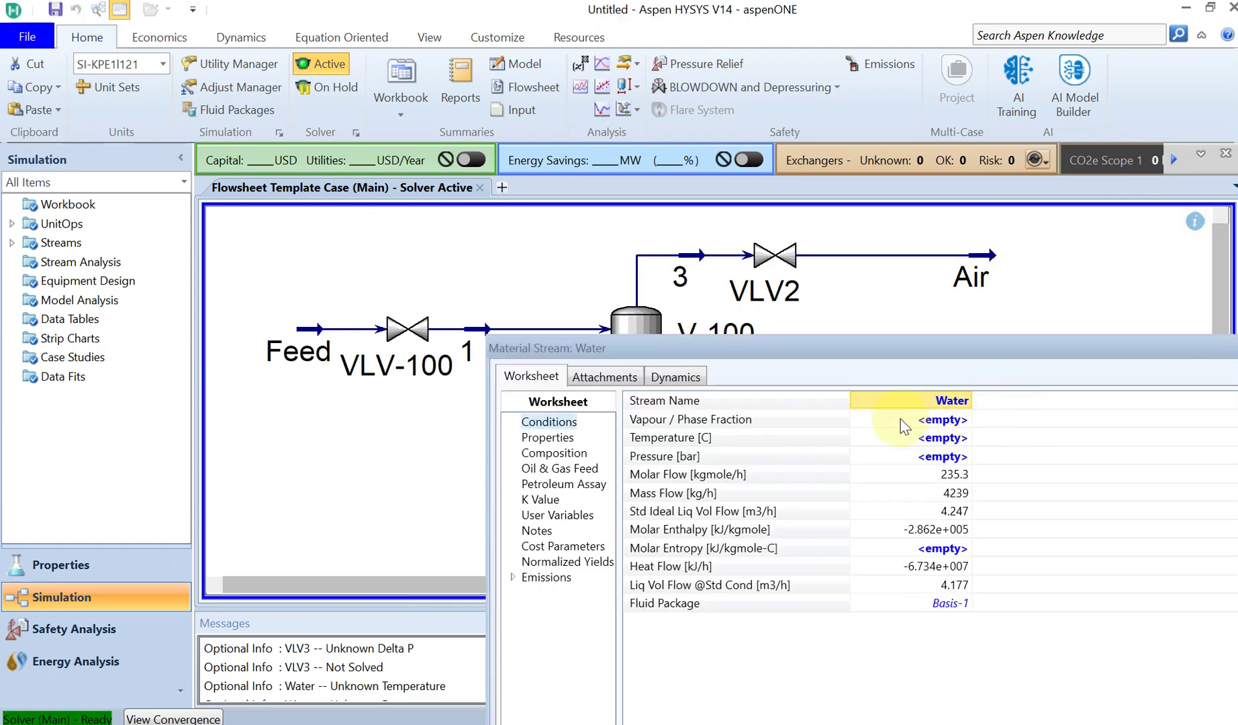
click(692, 376)
click(962, 474)
click(862, 478)
text(3)
key(Return)
drag(861, 360, 470, 246)
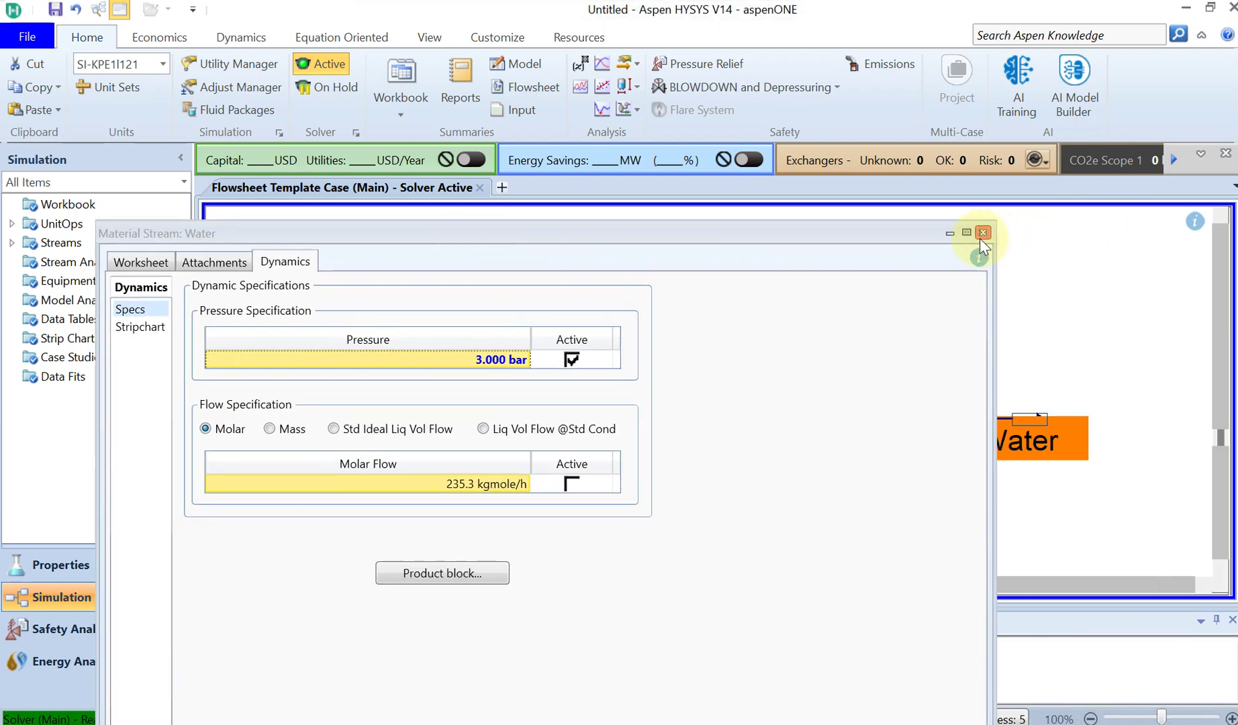
click(983, 233)
- Recheck the Water stream's dynamic pressure and flow specifications, and return to the flowsheet
double_click(1002, 447)
drag(685, 430, 728, 2)
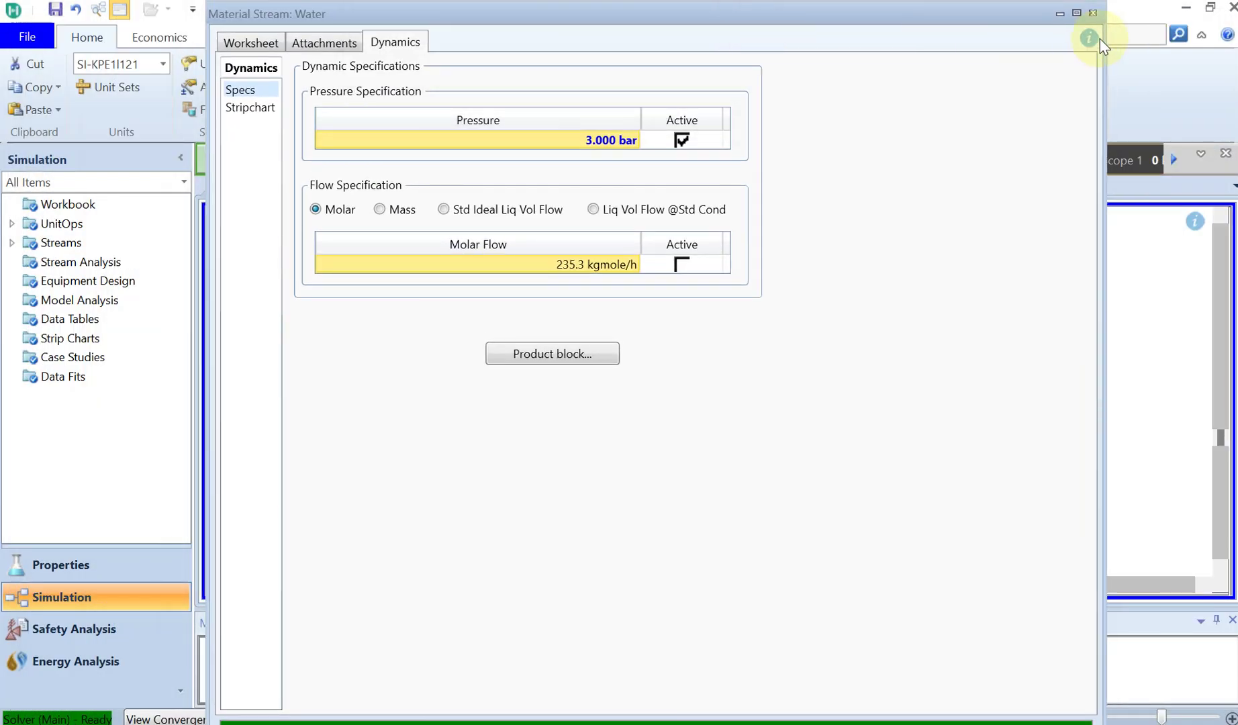
click(1093, 13)
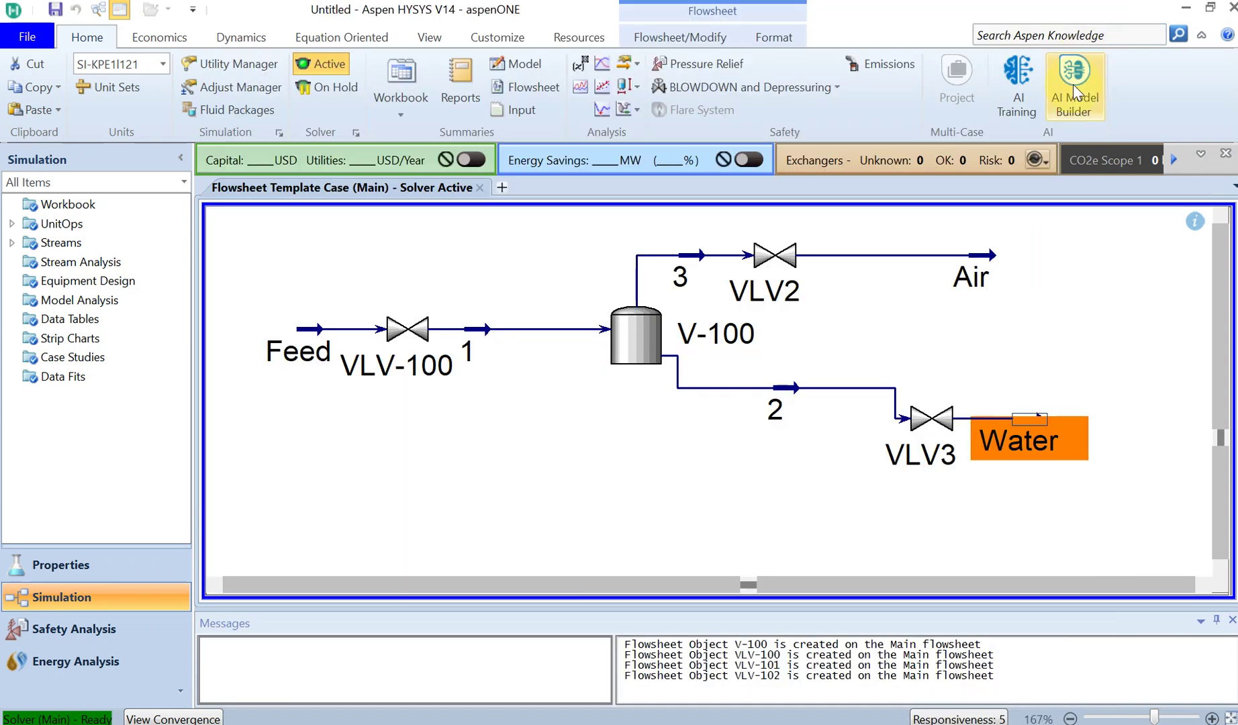
click(678, 422)
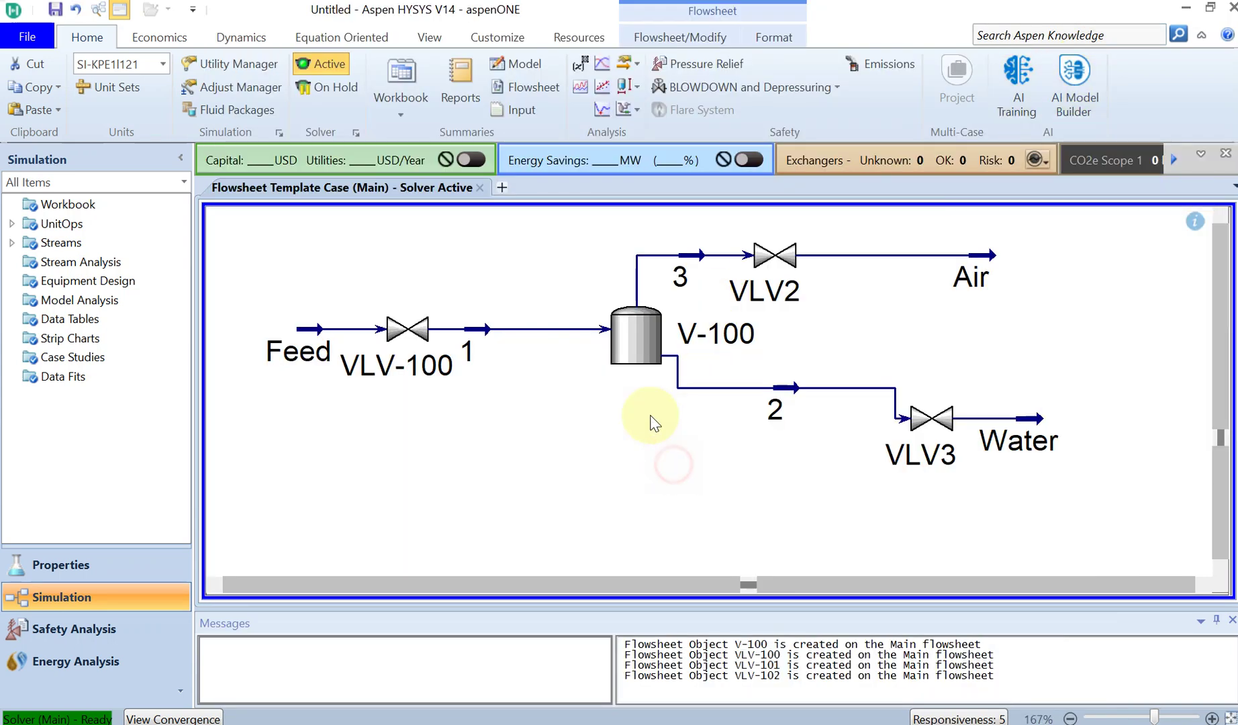
- Review tank V-100's design parameters, and consult the process sketch in PowerPoint for the controller settings
double_click(640, 350)
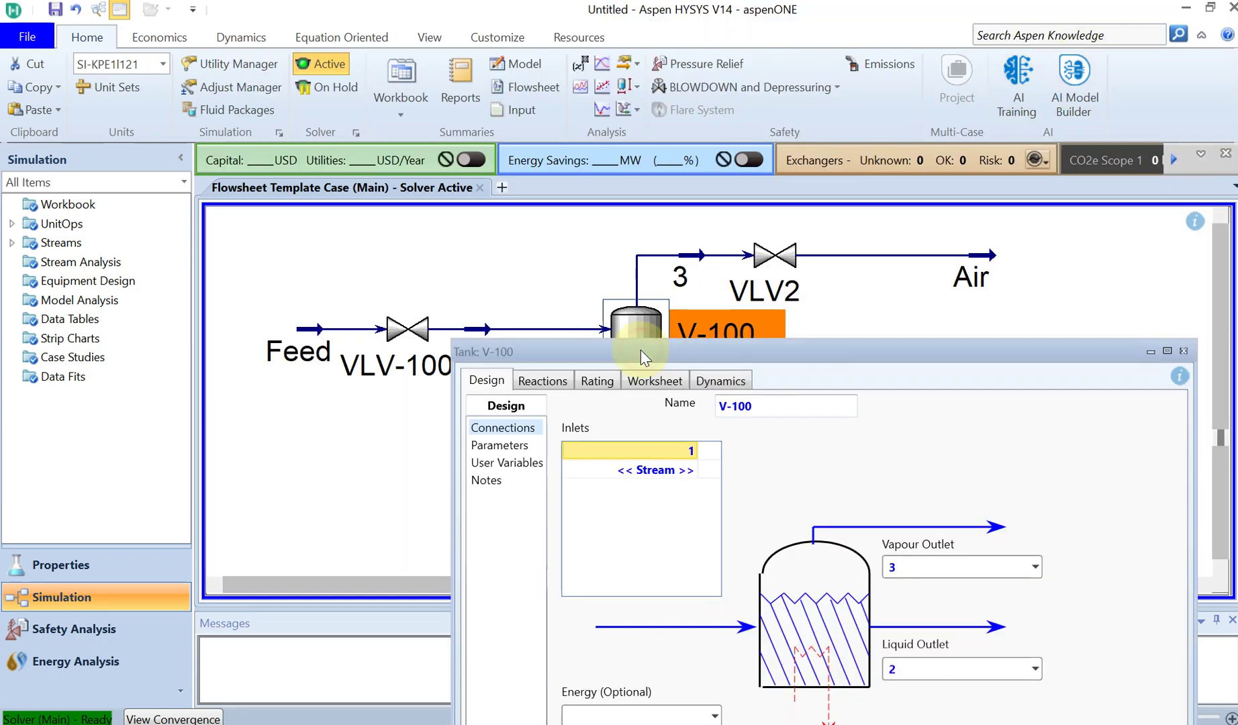
drag(733, 269, 750, 179)
click(527, 277)
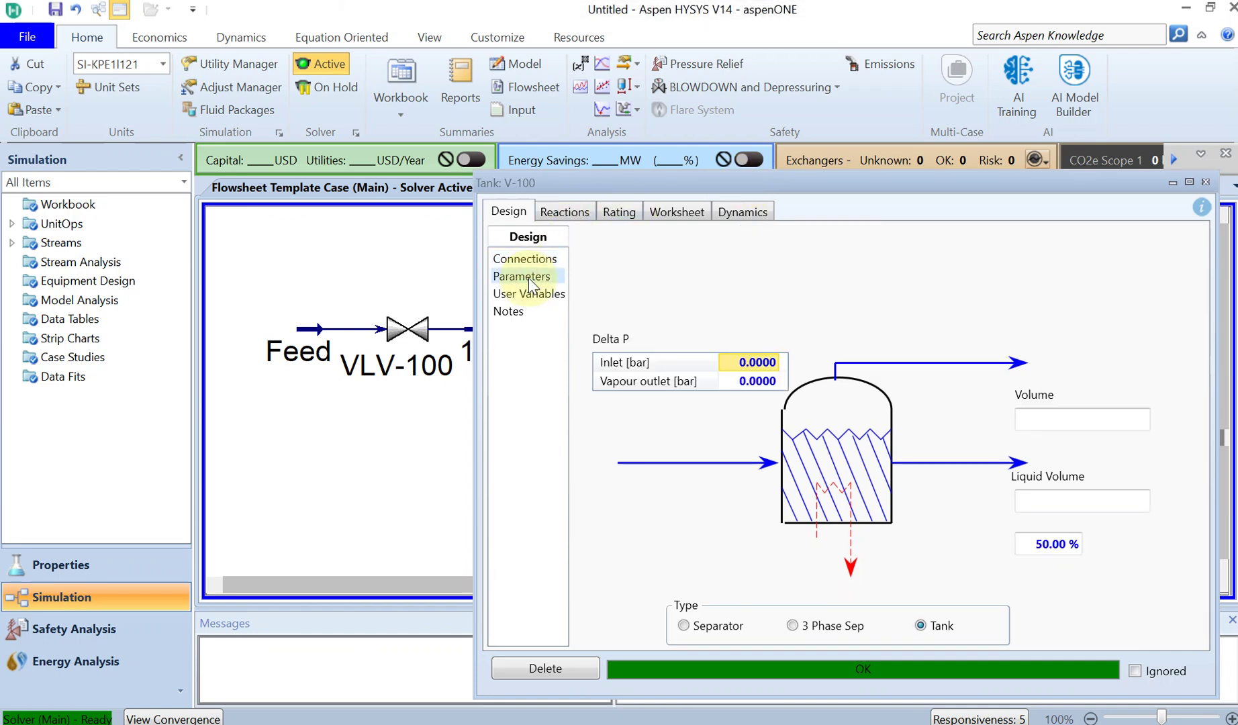
mouse_move(724, 383)
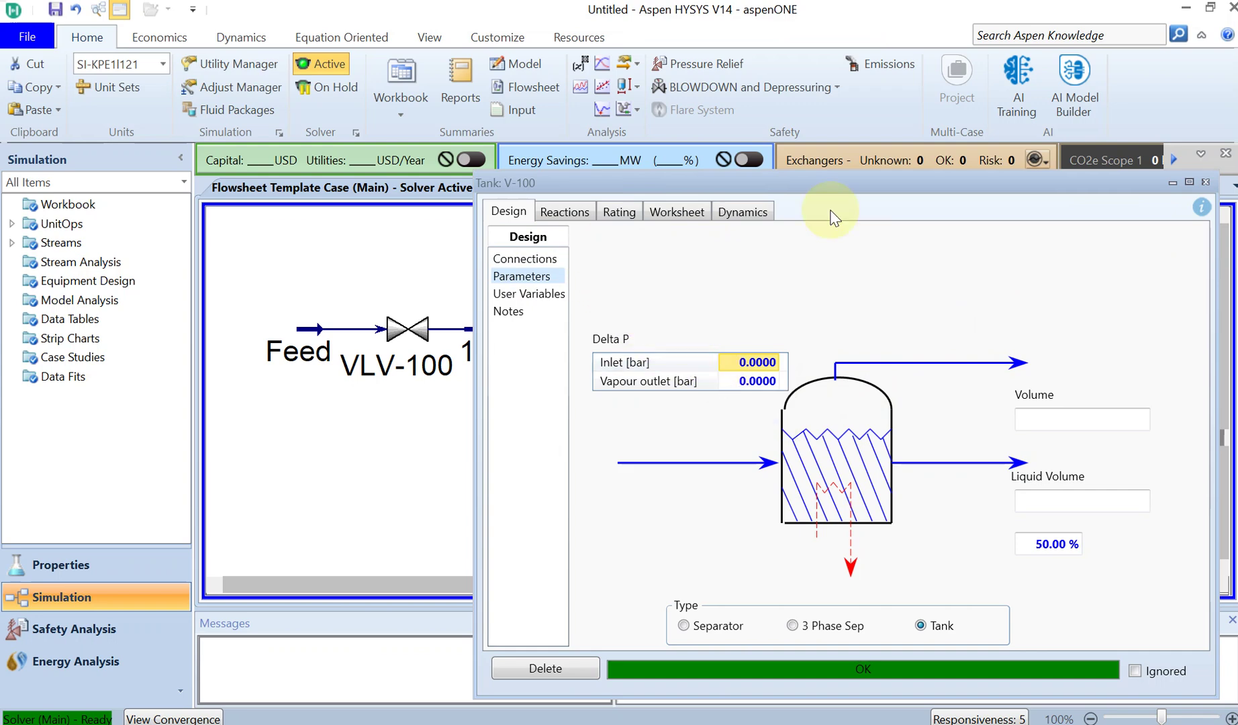
click(1206, 182)
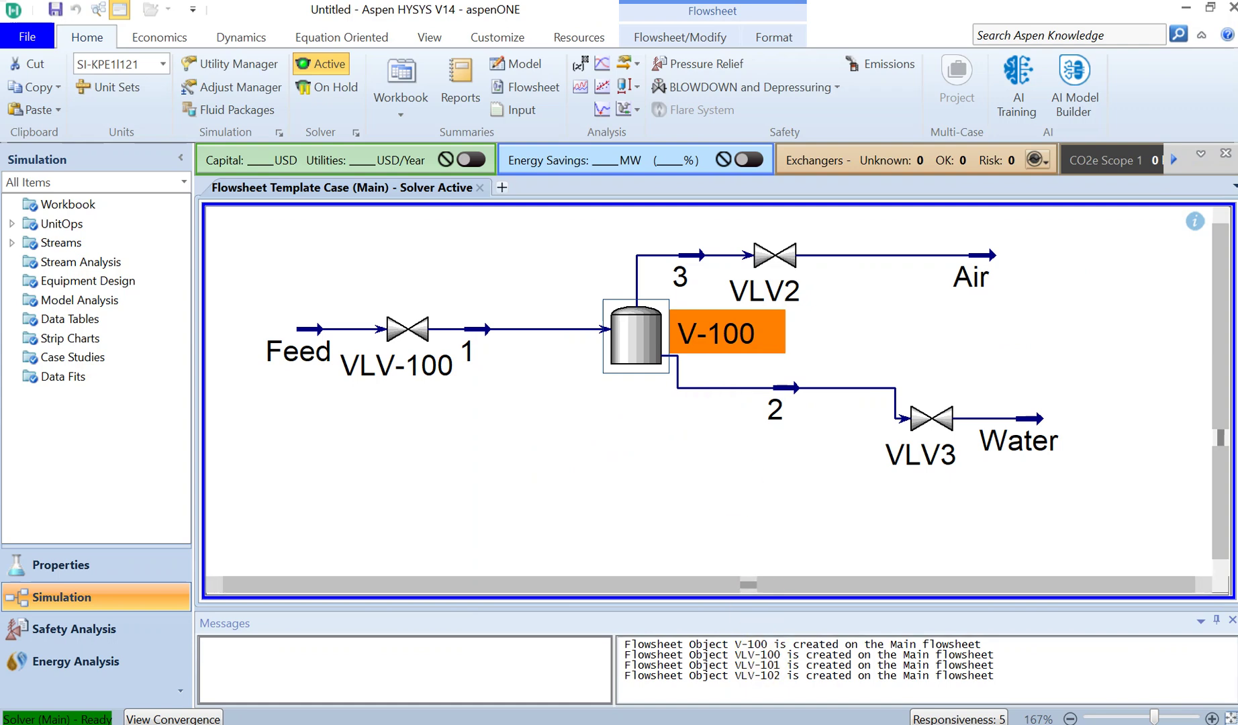
key(alt+Tab)
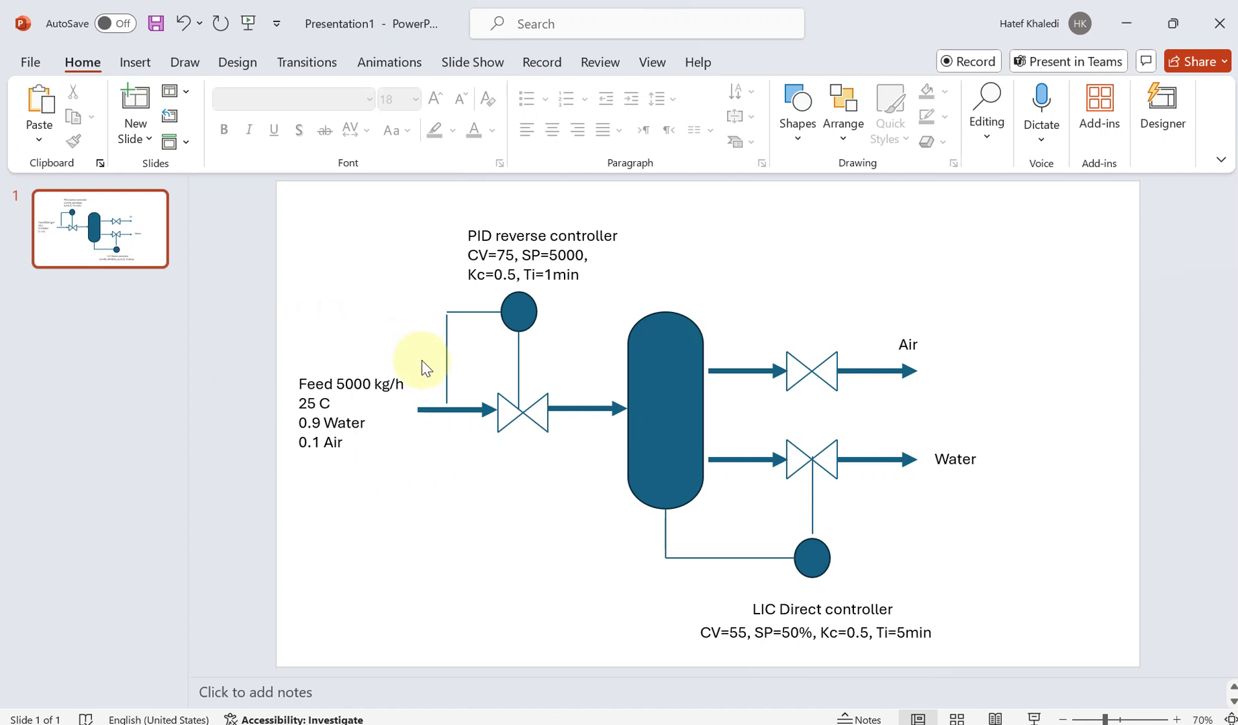
click(1116, 25)
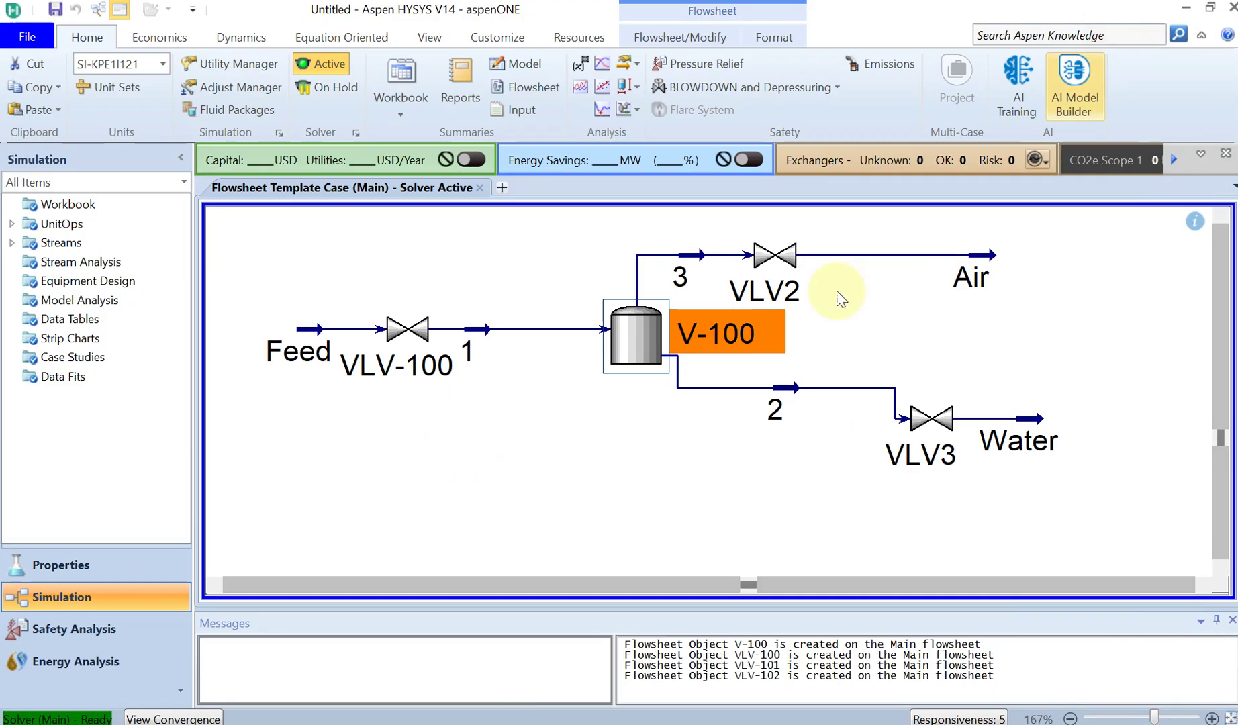
- Set tank V-100's volume to 4 m3 in its sizing data, keeping the vertical flat cylinder geometry
double_click(631, 350)
drag(877, 272, 638, 136)
click(546, 239)
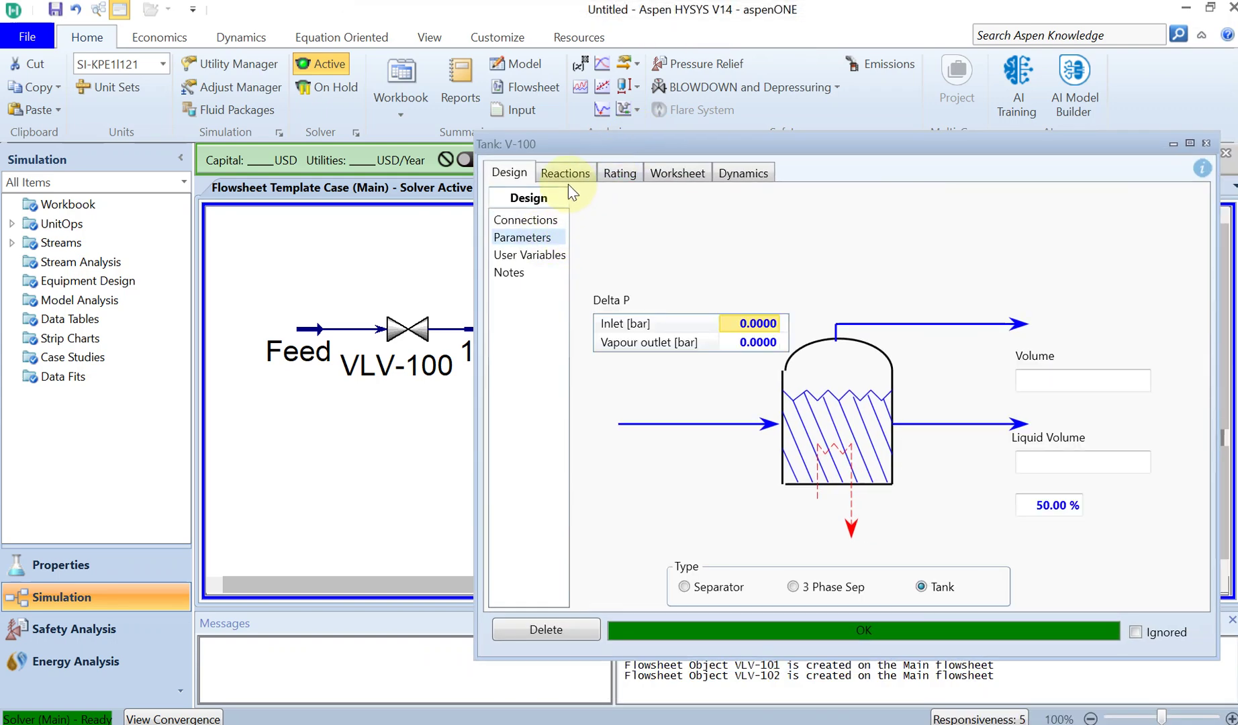
click(528, 221)
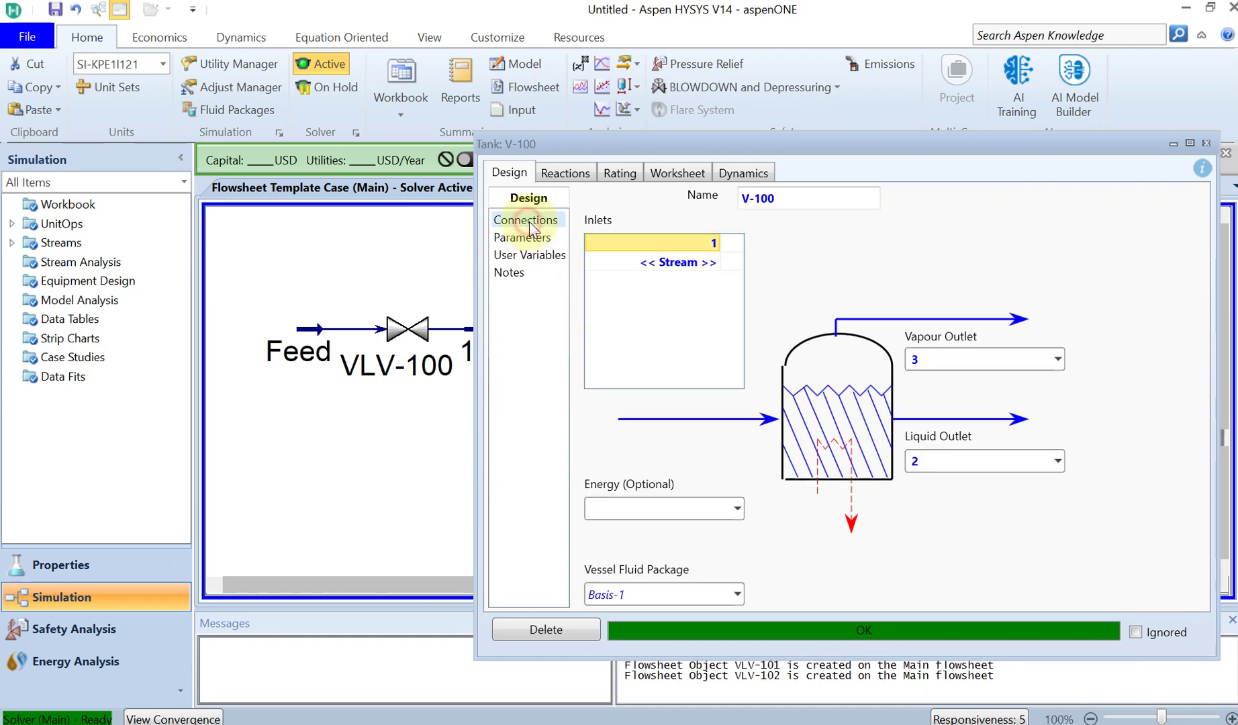
click(570, 176)
click(619, 176)
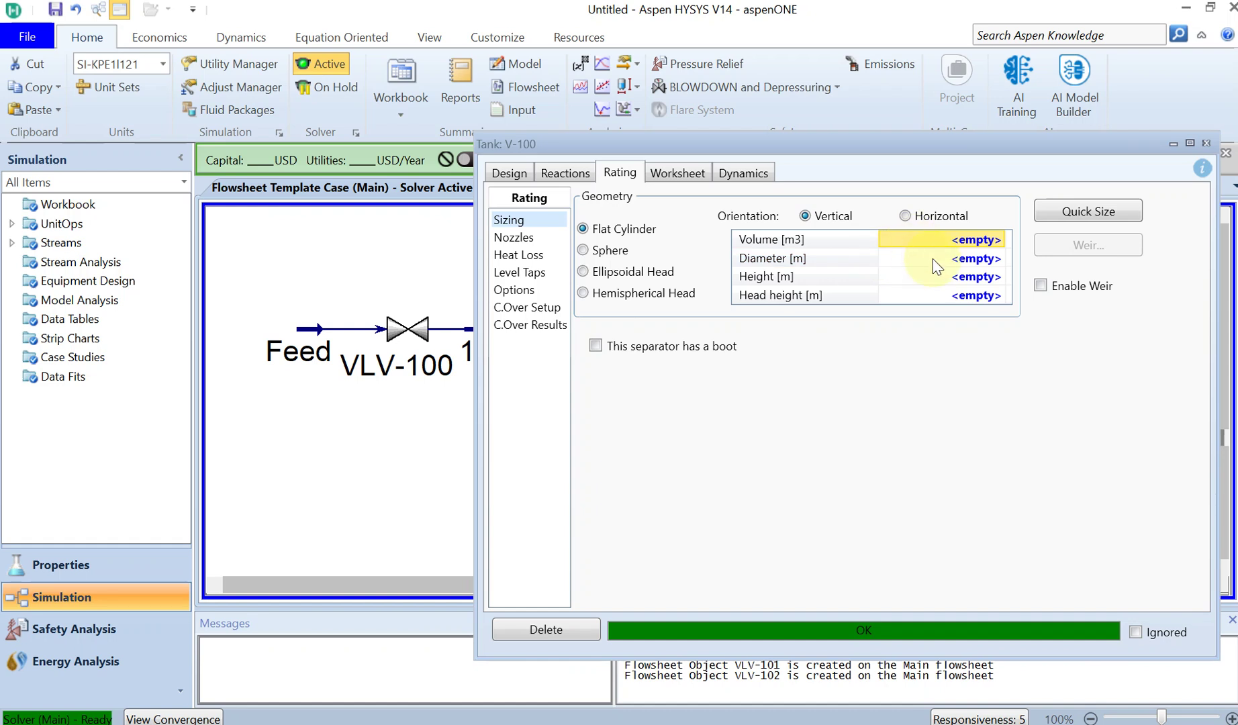
text(4)
click(978, 395)
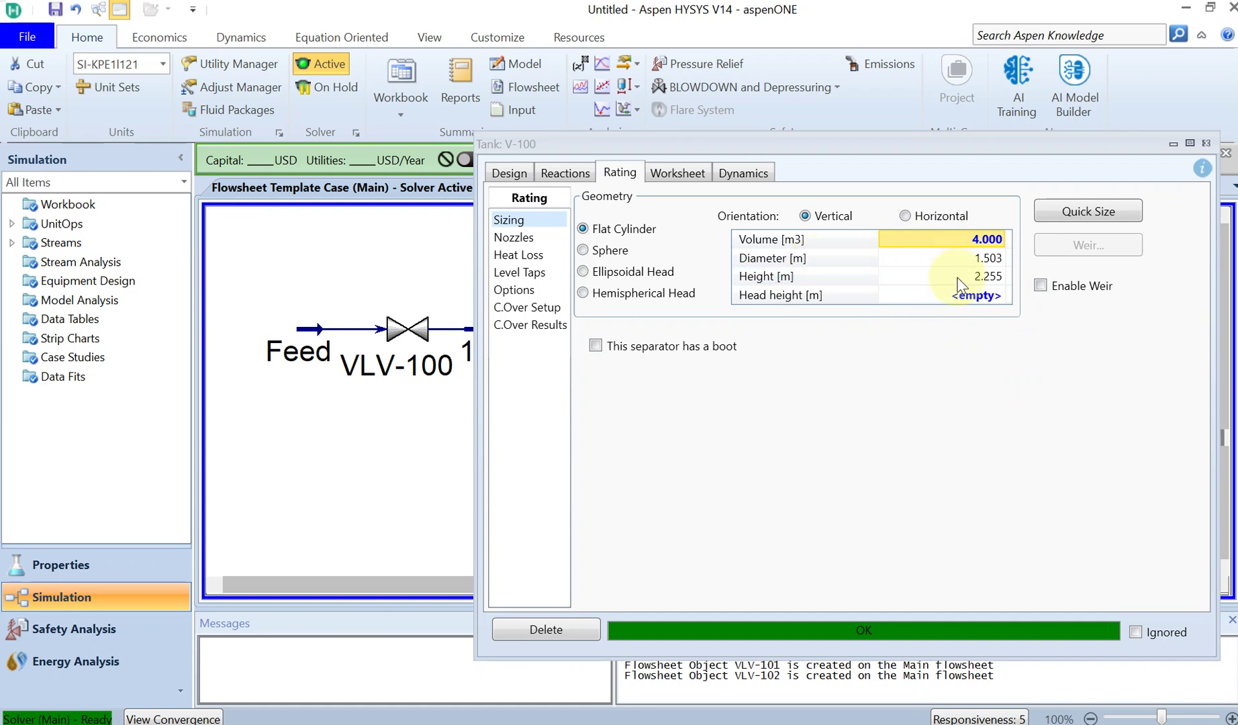
- Review tank V-100's calculated dimensions, nozzle parameters, heat loss, level taps and rating options
mouse_move(961, 283)
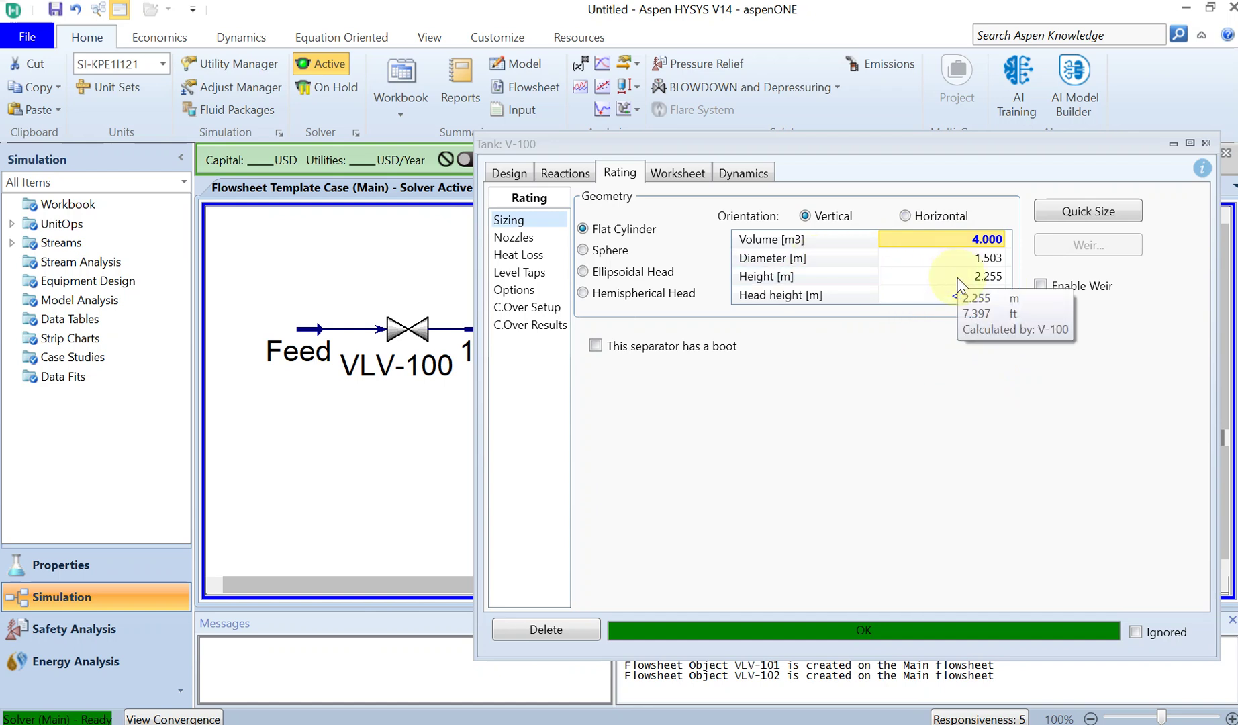
click(517, 255)
click(514, 238)
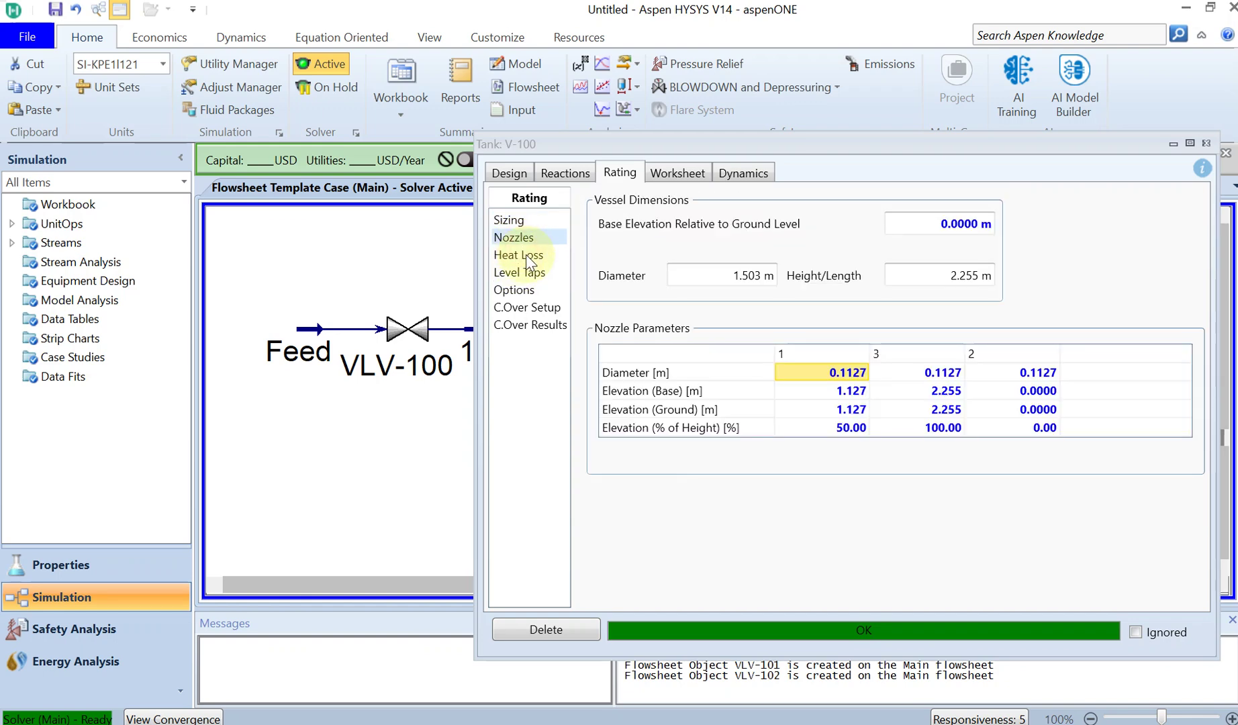
click(527, 254)
click(520, 272)
click(514, 290)
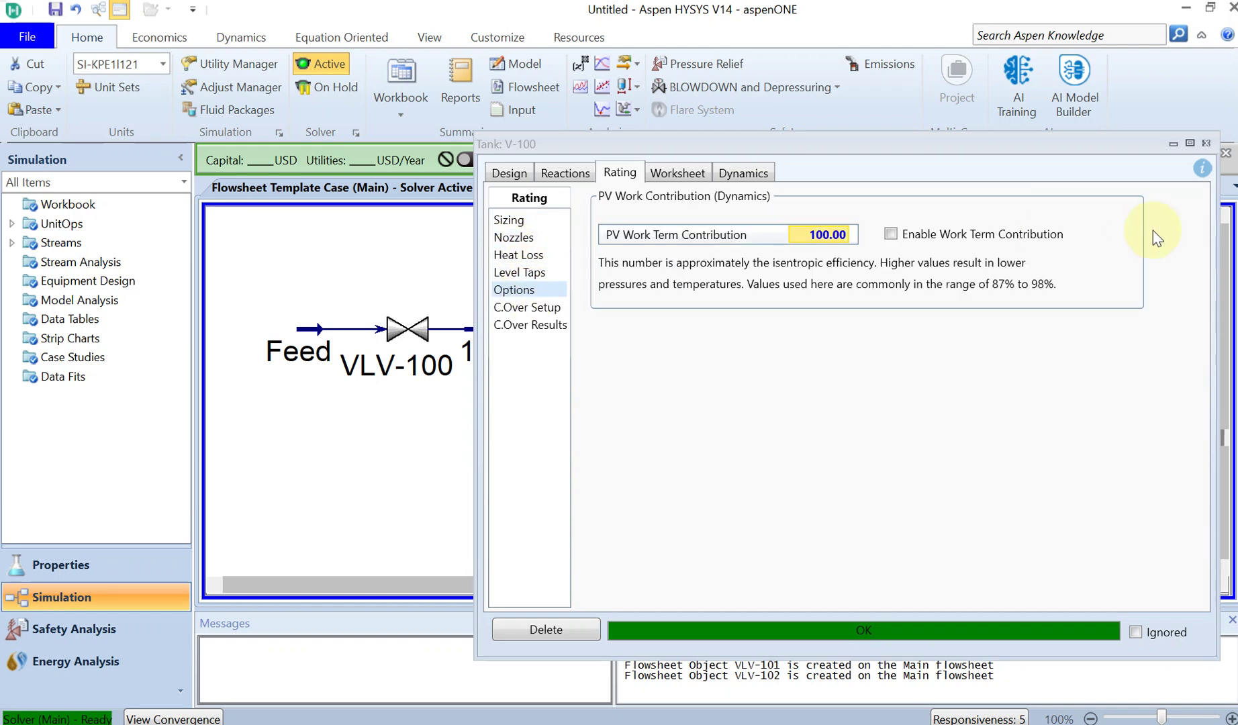
click(1206, 143)
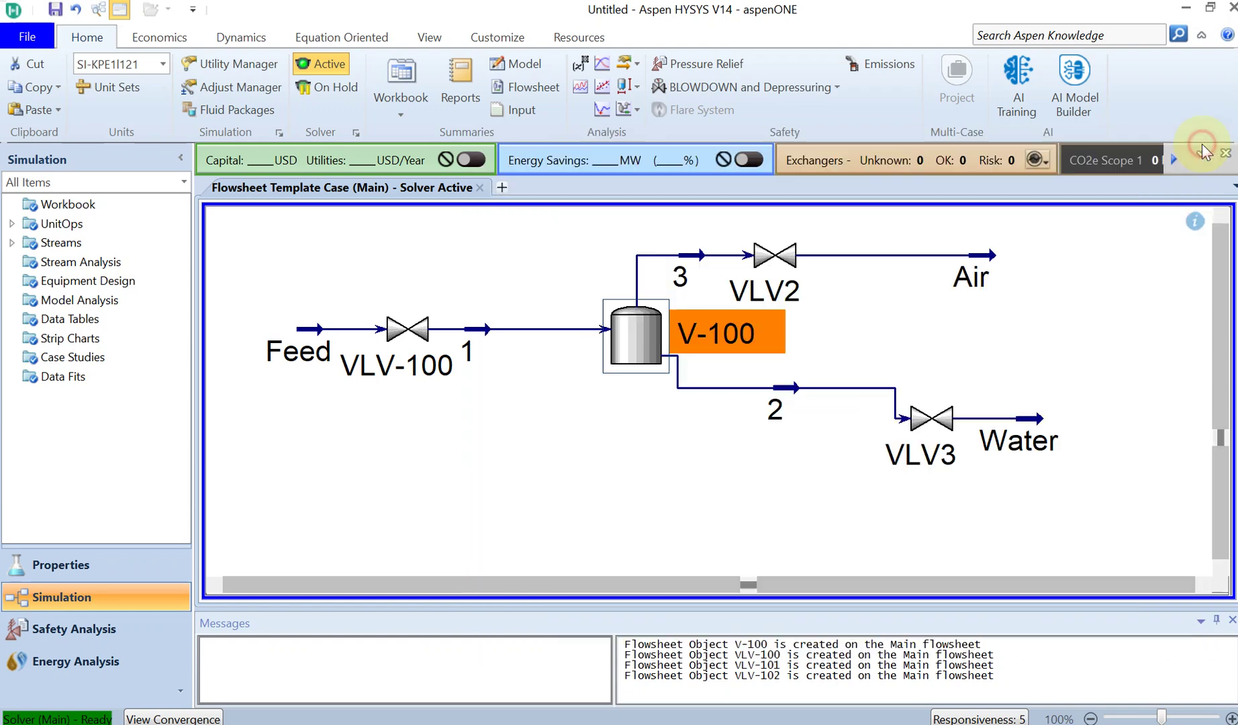
- Open tank V-100's dynamic specifications to examine its holdup initialization, vessel size and liquid level settings
double_click(643, 344)
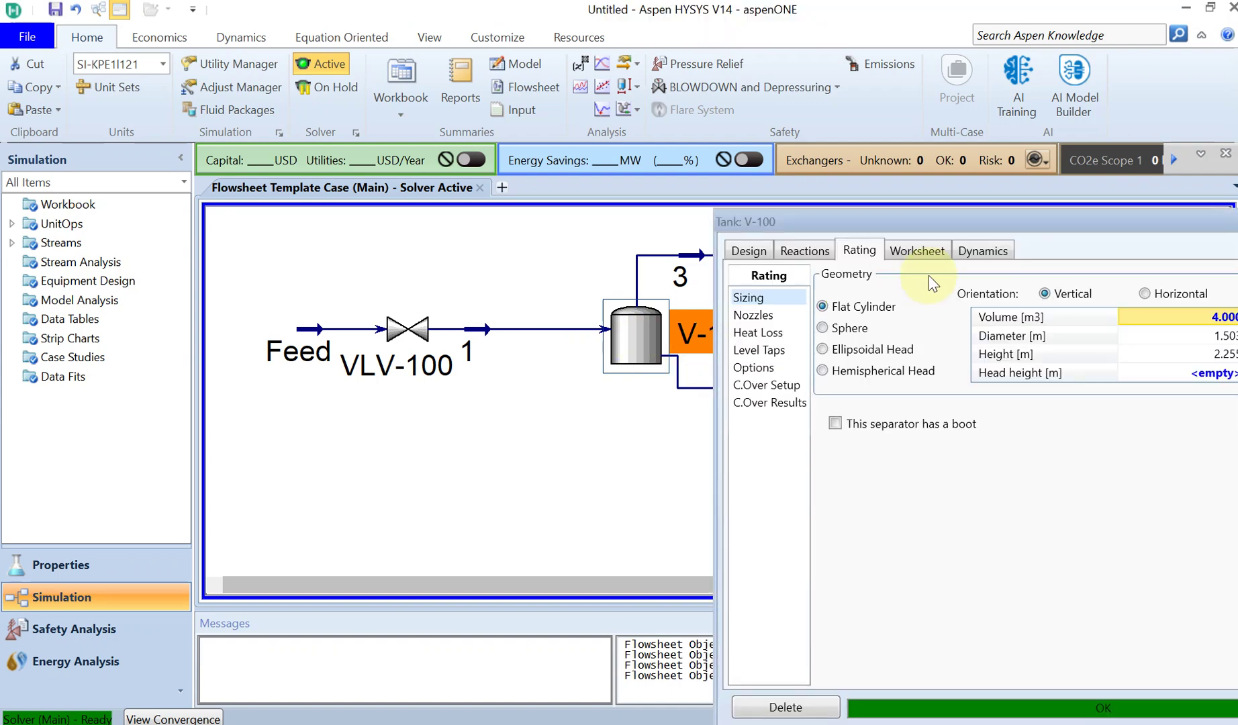
drag(953, 230, 619, 160)
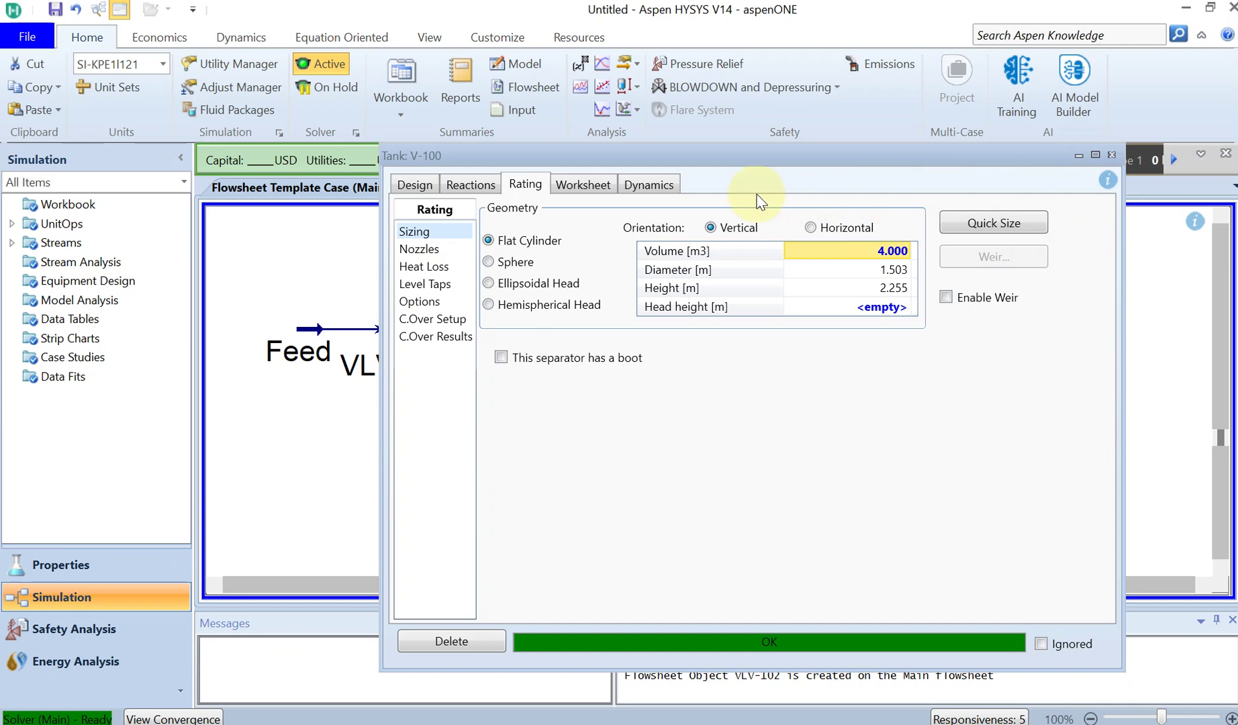
click(601, 184)
click(647, 190)
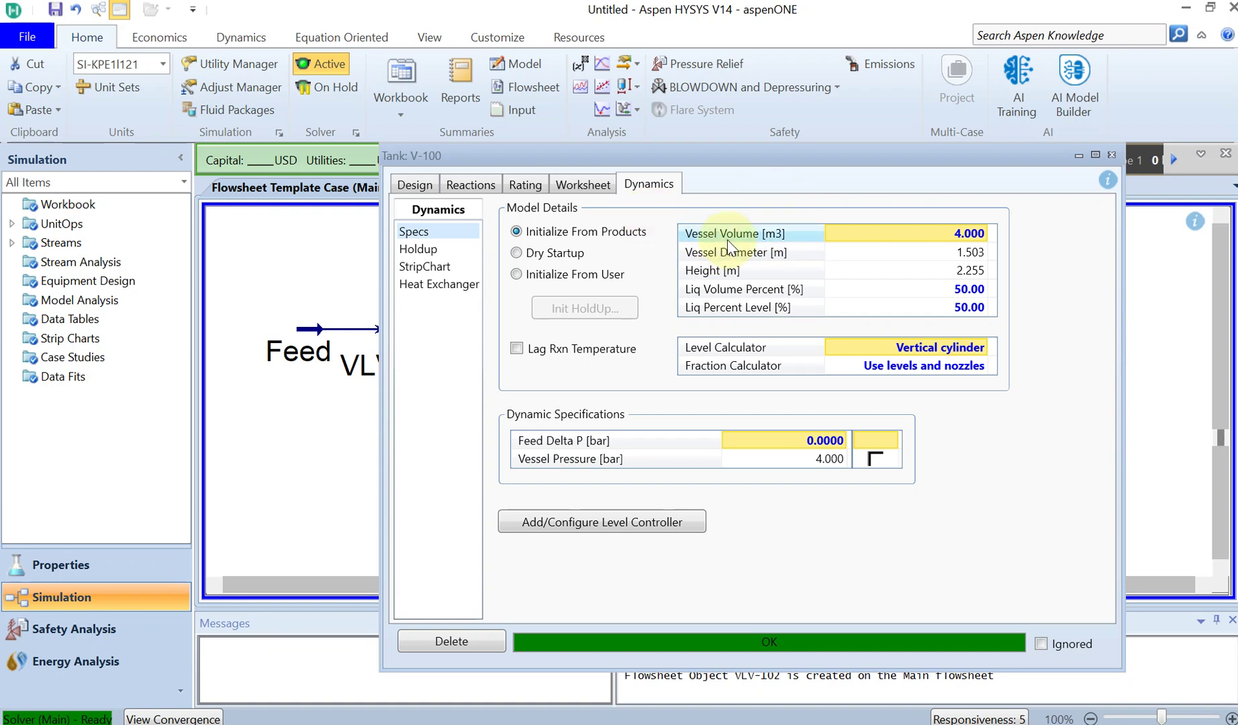
- Set tank V-100's liquid volume percent to 0 in its dynamic specifications
mouse_move(929, 237)
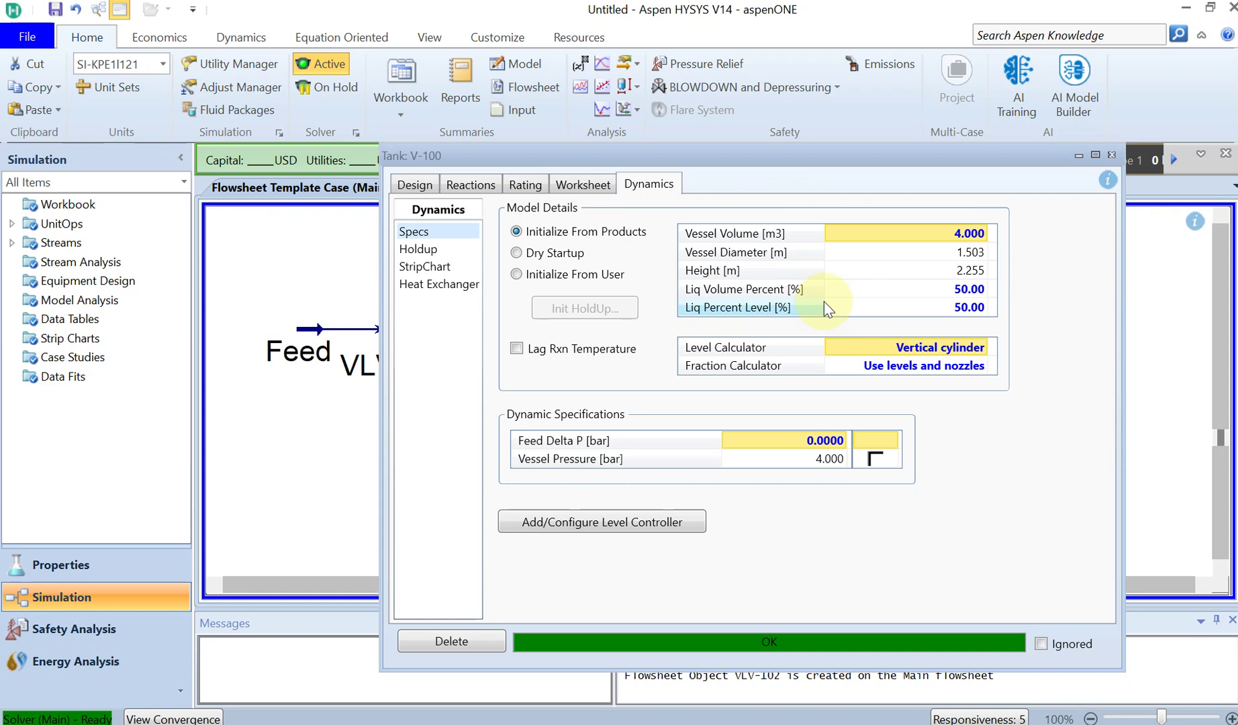
click(890, 296)
text(0)
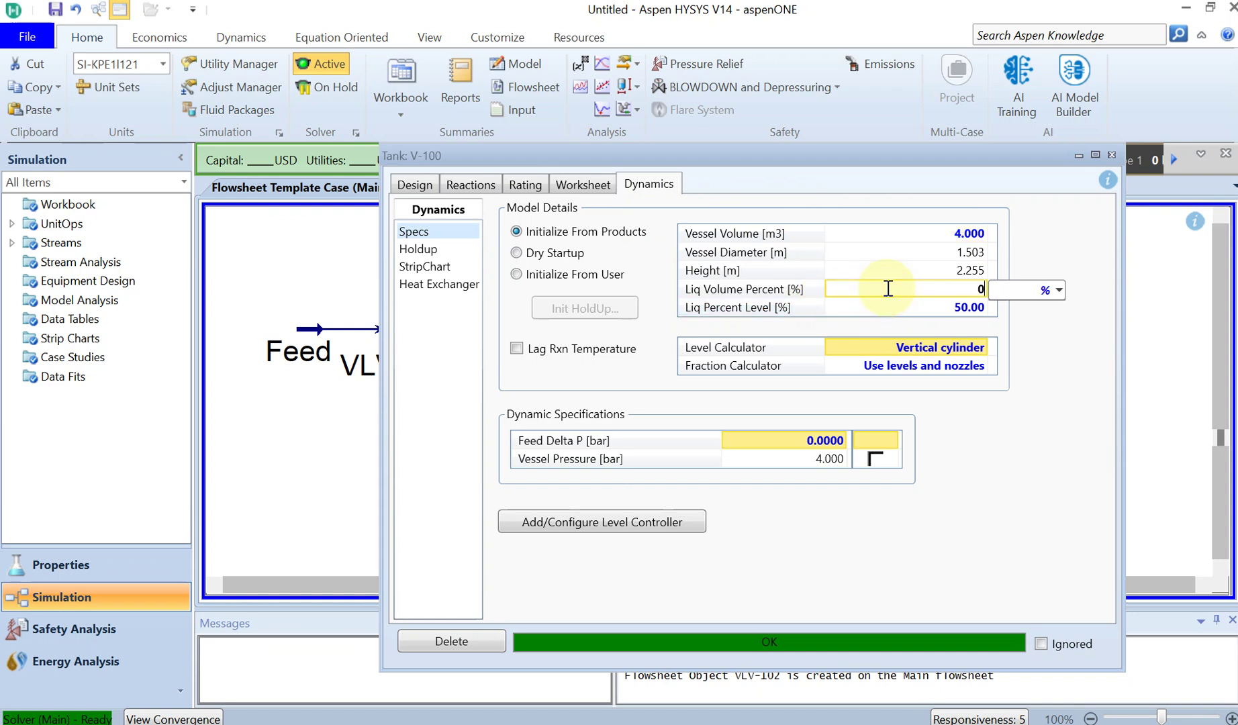
key(Return)
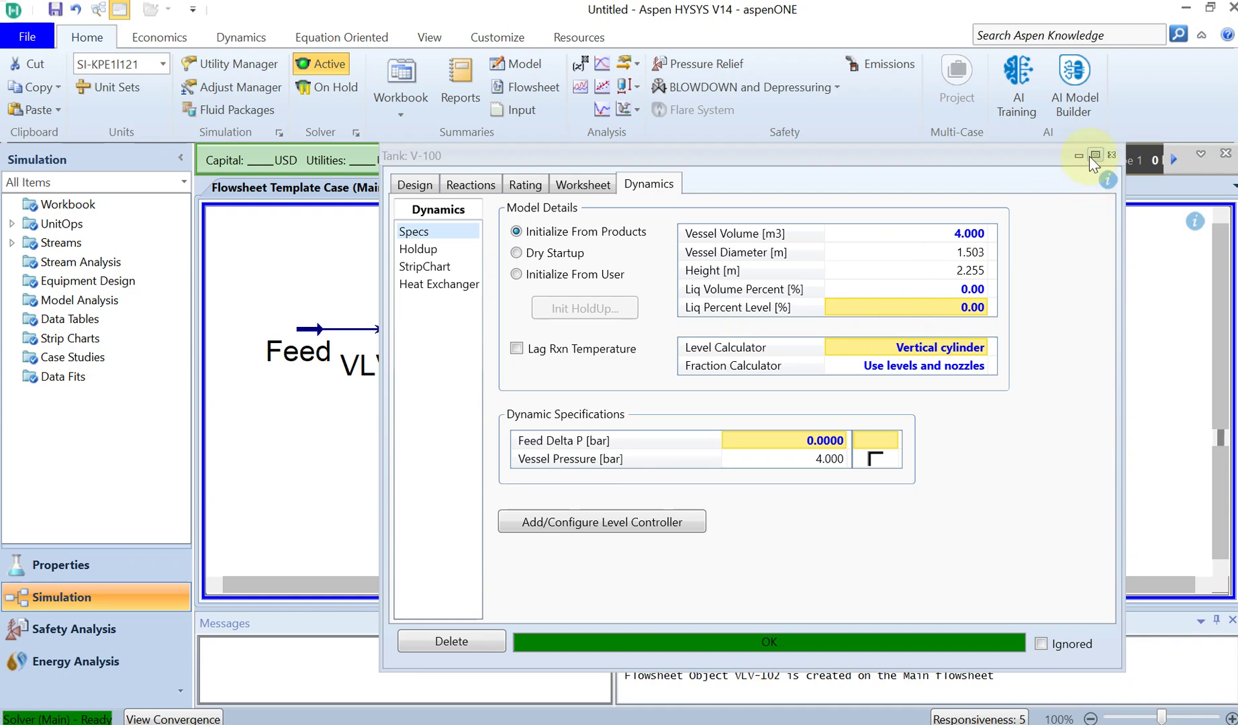
- Move tank V-100 together with level controller LIC-100 lower on the flowsheet, below the VLV3 line
drag(1032, 160, 544, 405)
click(805, 441)
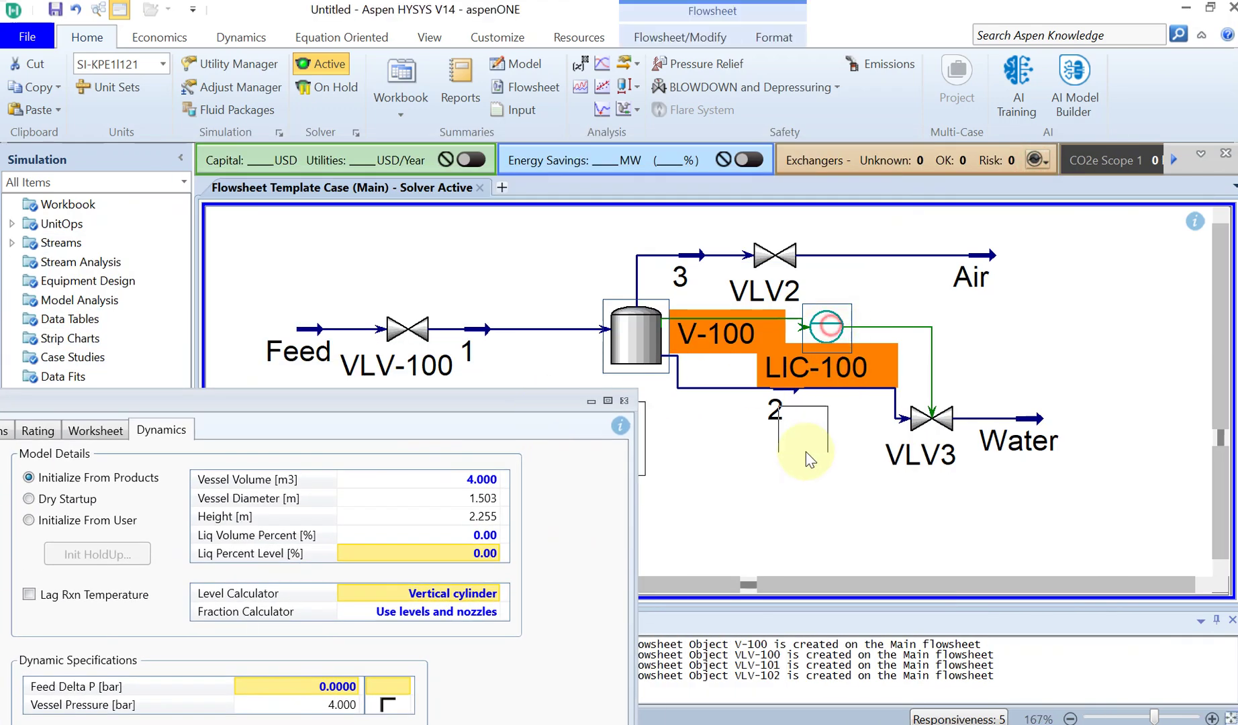
drag(807, 510, 805, 511)
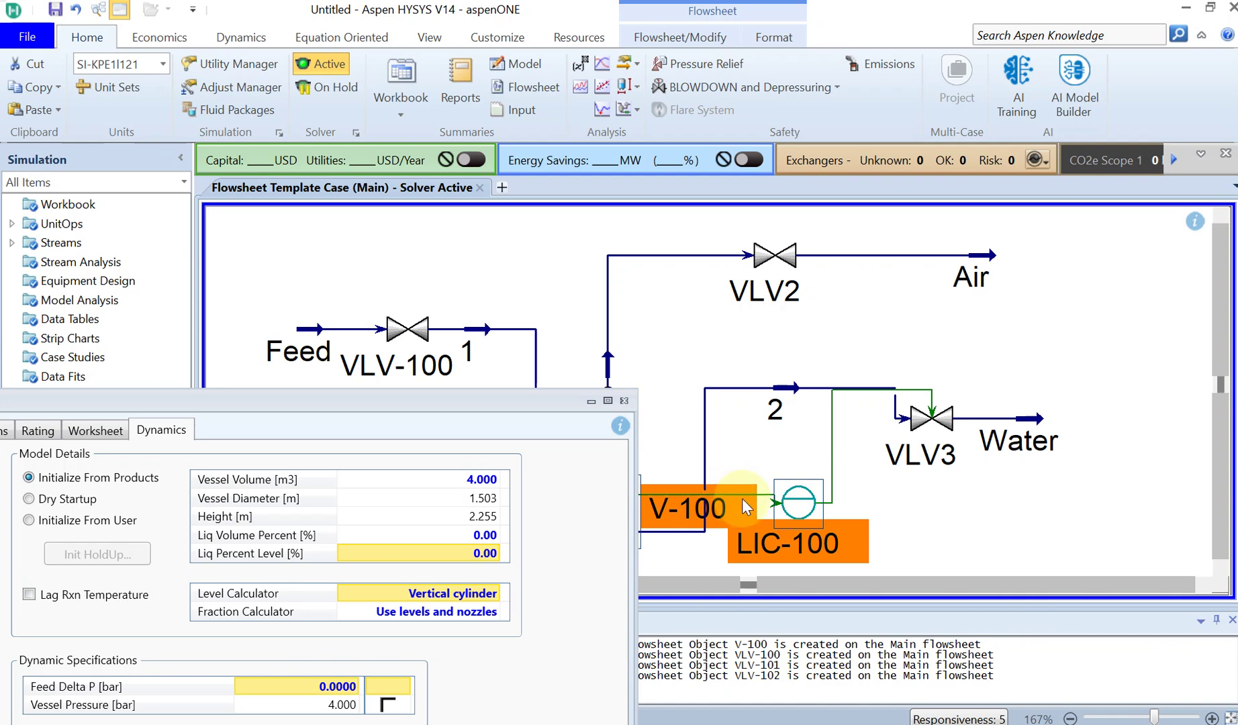
drag(528, 396, 453, 166)
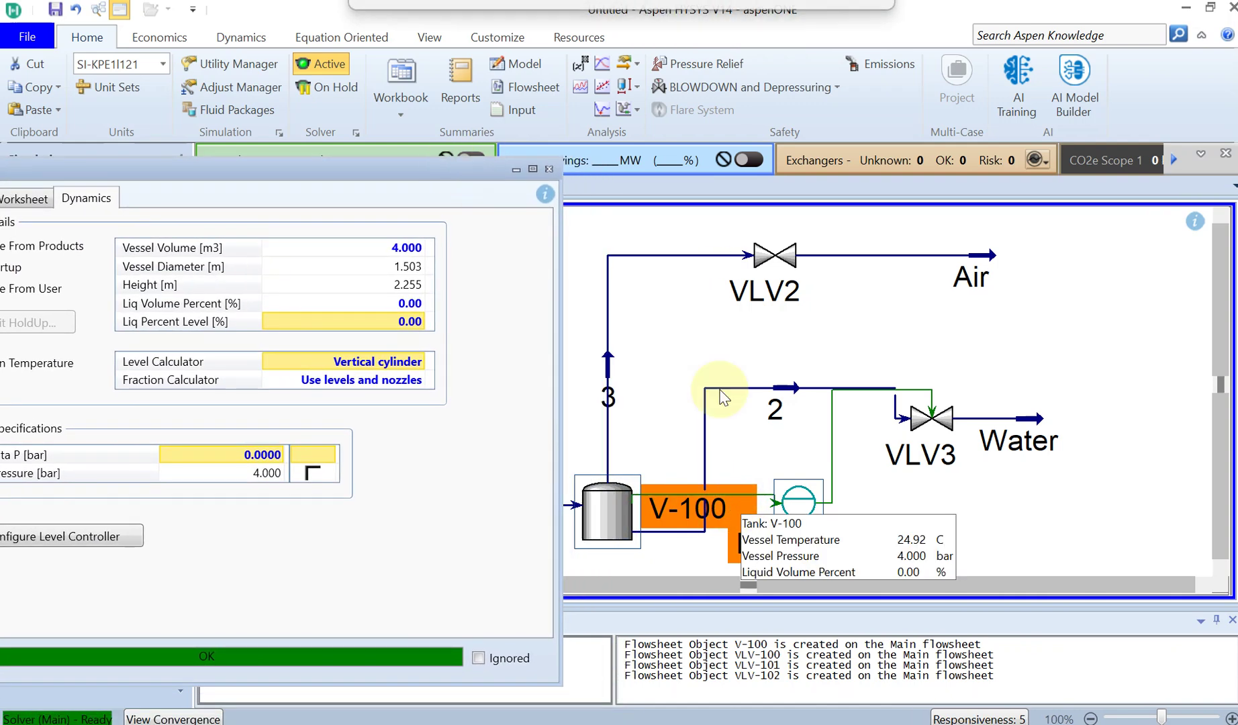
- Shift valve VLV3 and the Water stream farther right and slightly up on the flowsheet, and close tank V-100's properties
click(930, 417)
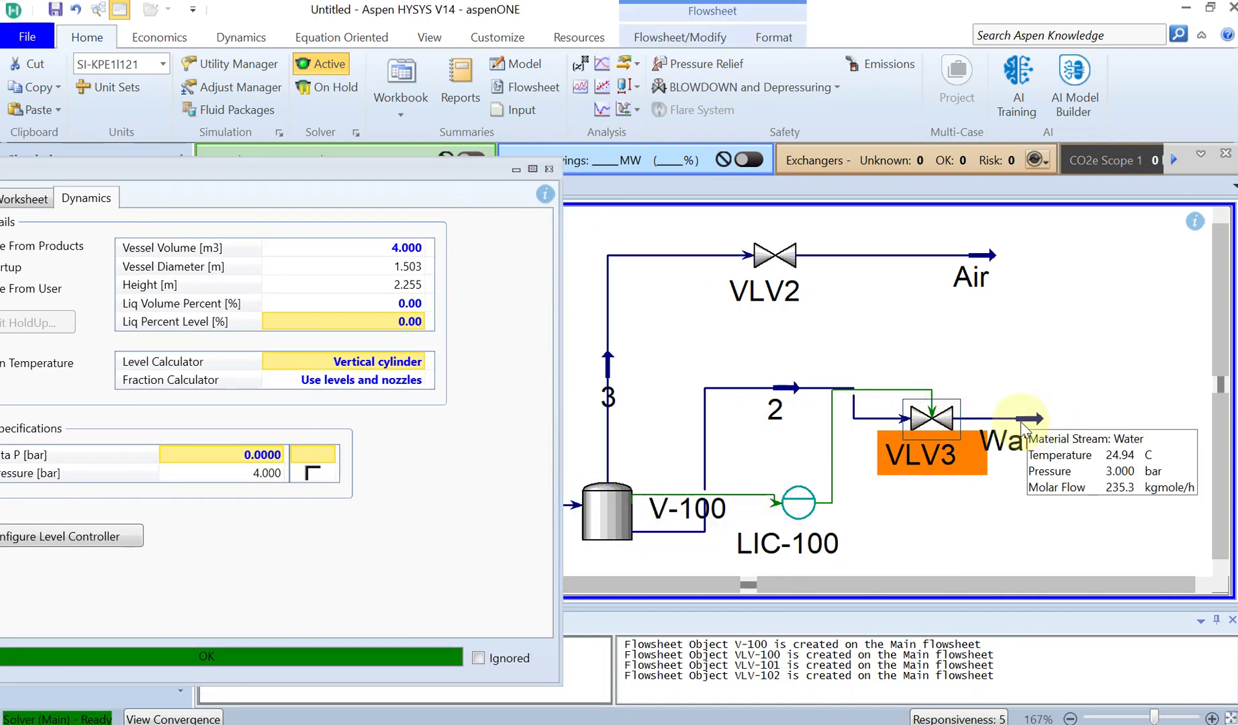
drag(1021, 417, 1120, 415)
drag(932, 417, 1051, 418)
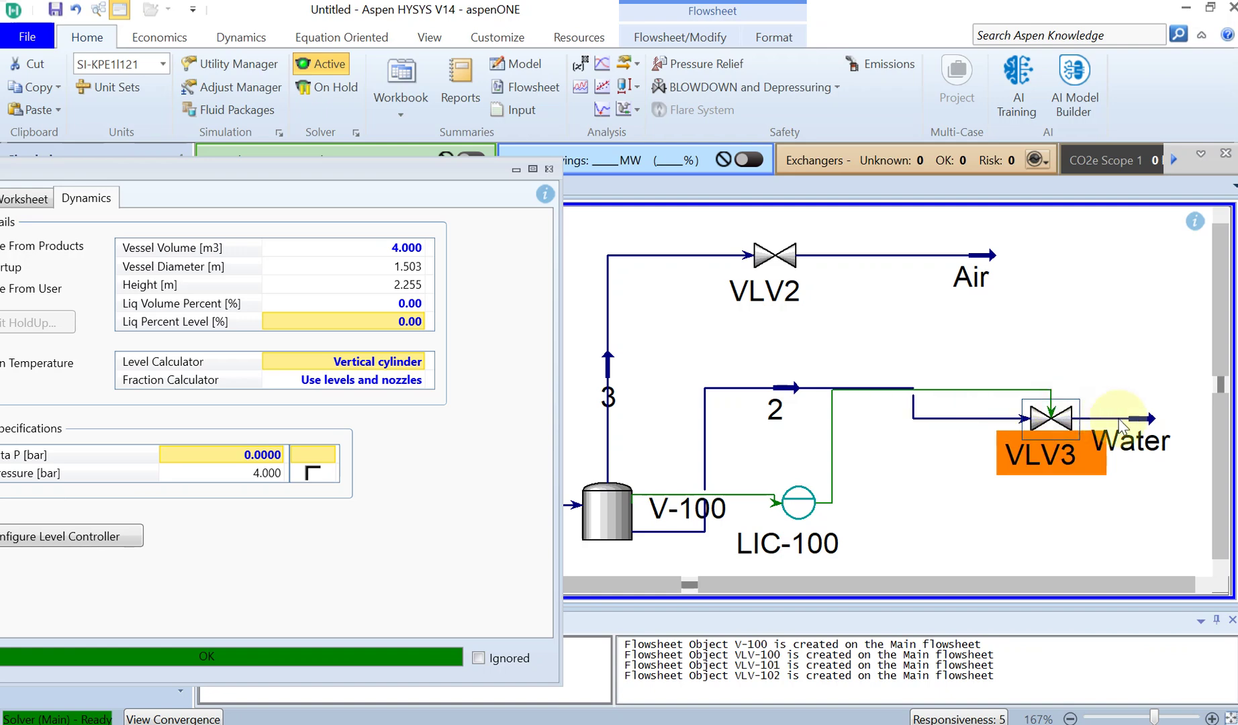
drag(1182, 394, 1182, 360)
drag(1051, 418, 1051, 387)
click(1020, 485)
click(549, 169)
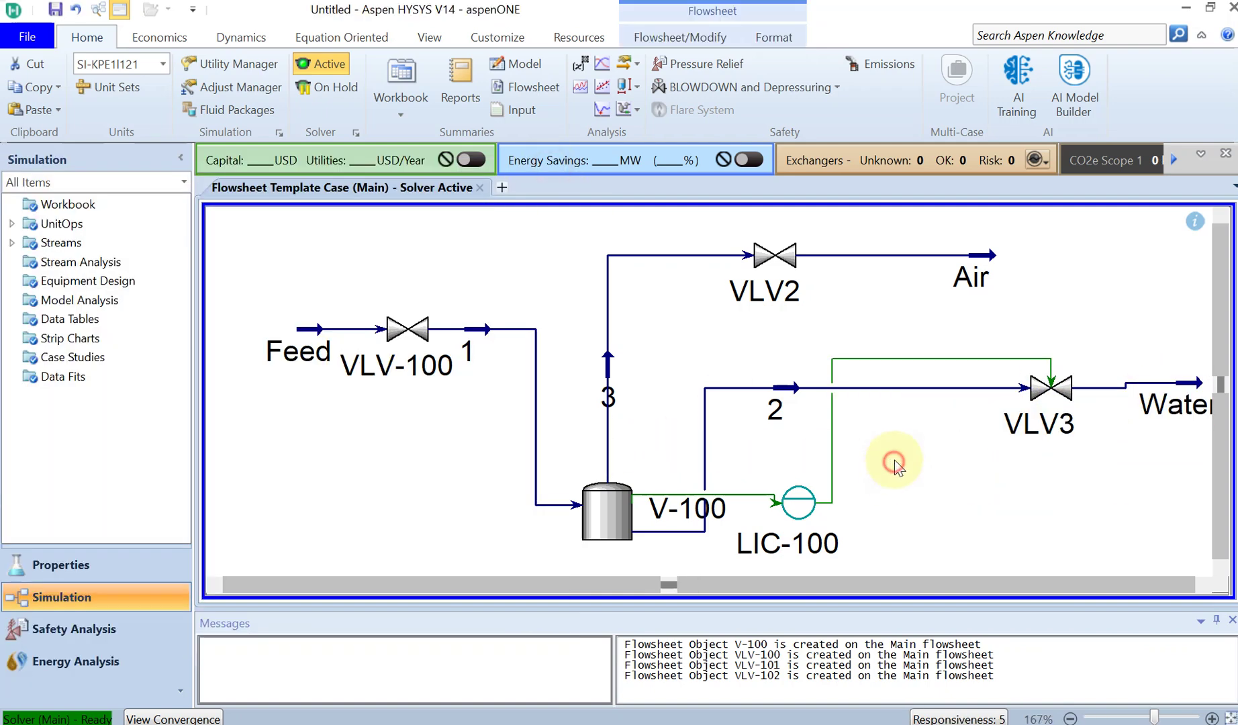
- Open level controller LIC-100 and review its process variable source and output target connections
double_click(799, 504)
drag(777, 273, 763, 193)
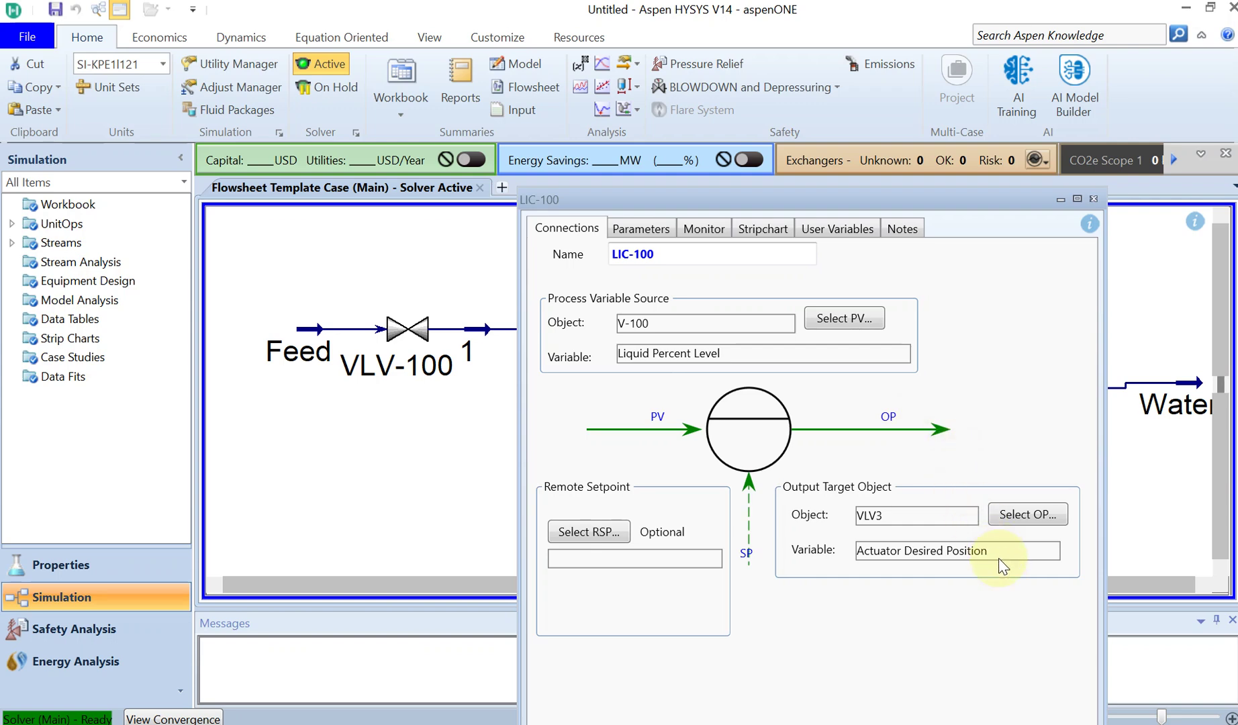
drag(951, 202, 530, 249)
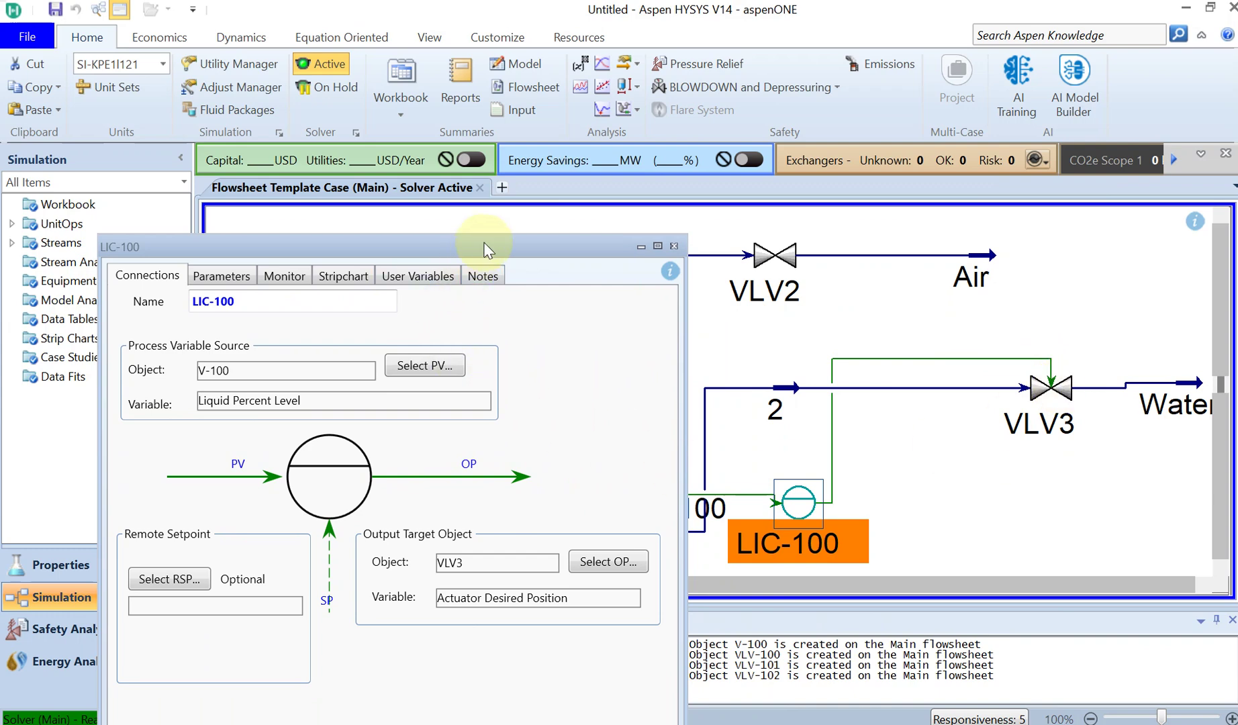
drag(484, 249, 688, 188)
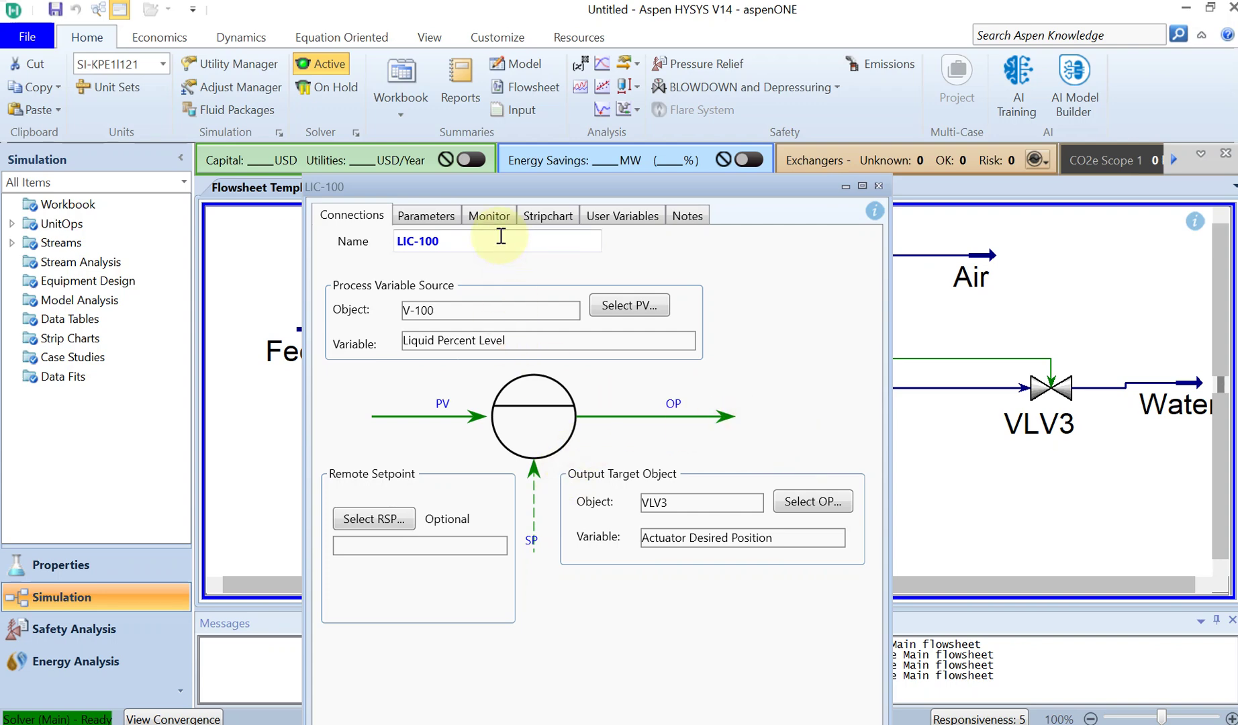
drag(521, 186, 541, 115)
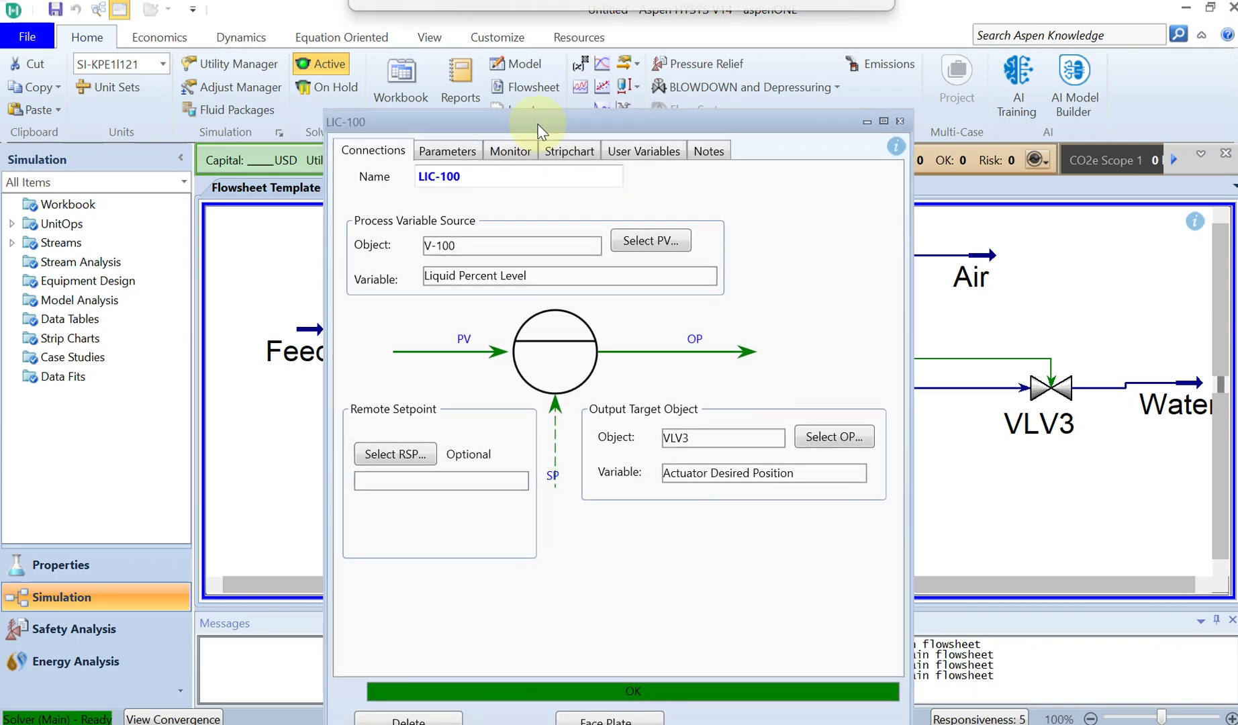
- Review LIC-100's action and mode options in its configuration parameters, and set its set point to 50%
click(466, 154)
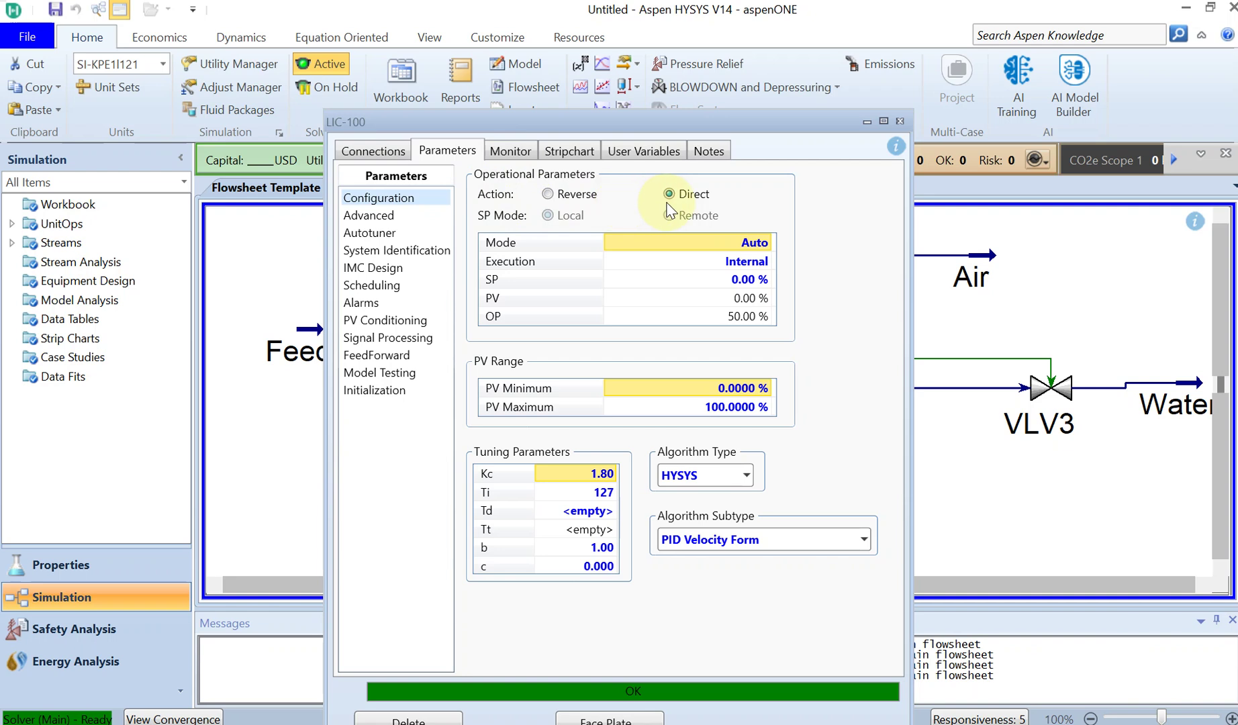
click(692, 243)
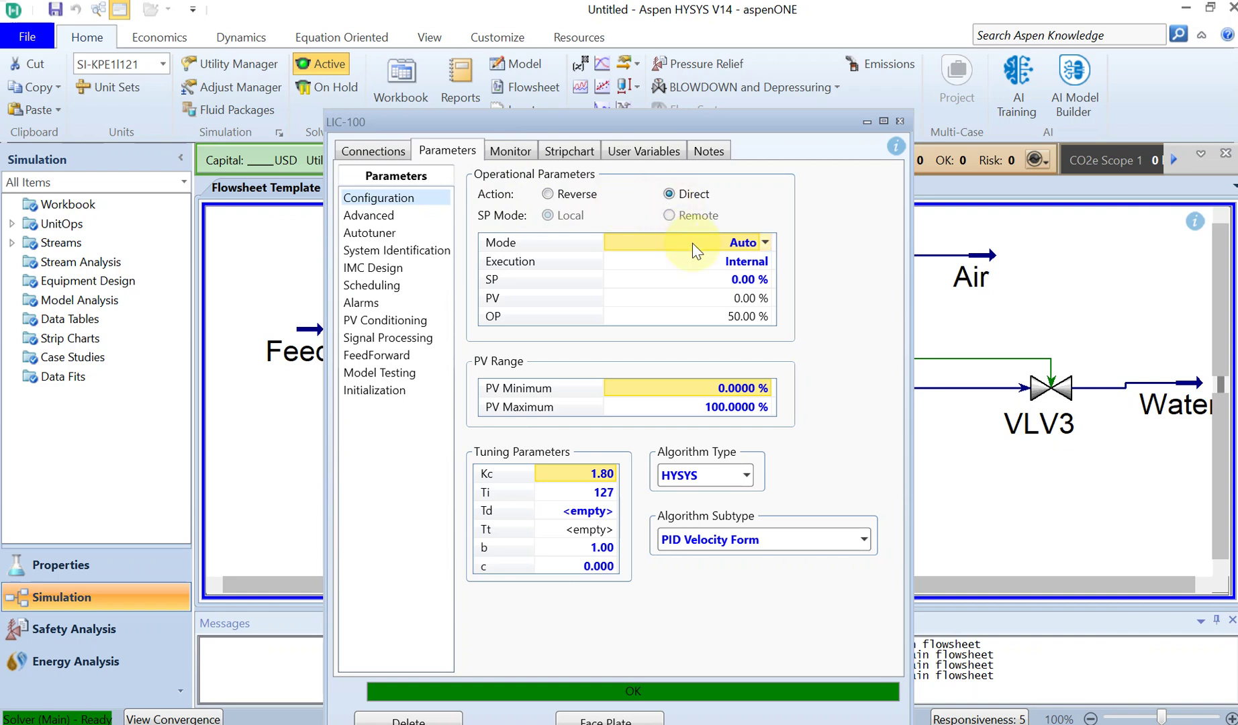
click(766, 244)
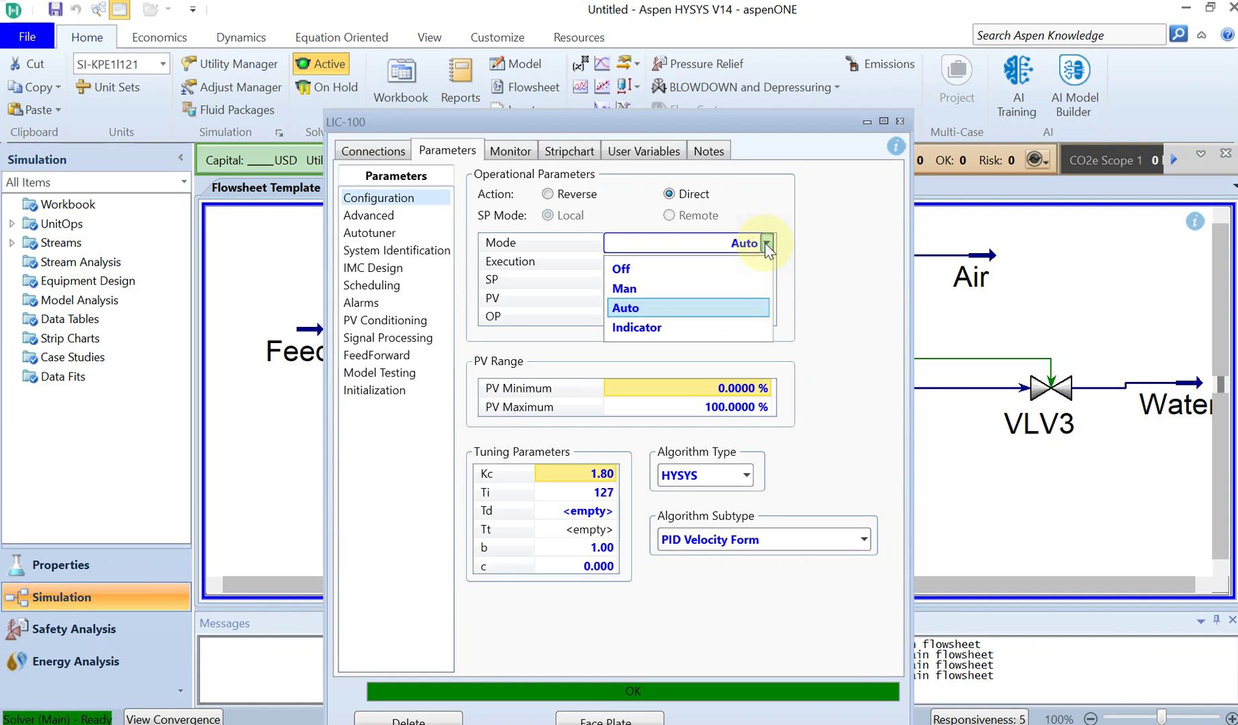
click(766, 244)
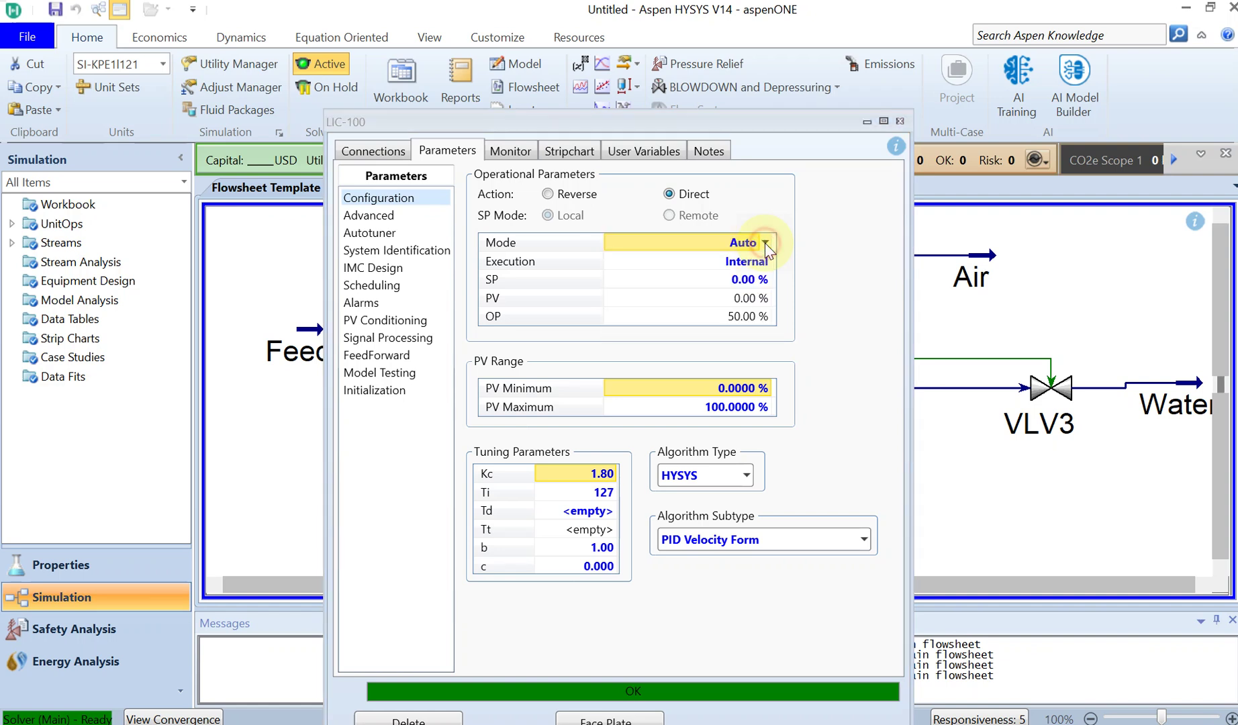
click(747, 281)
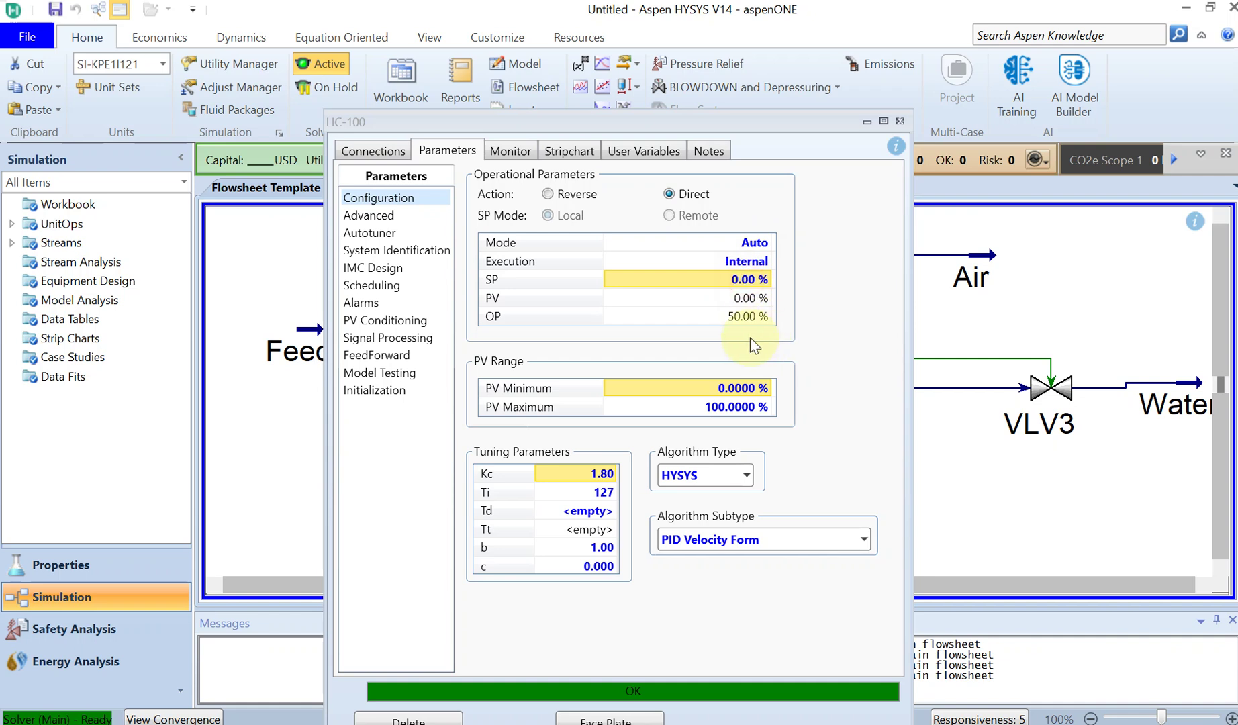
text(50)
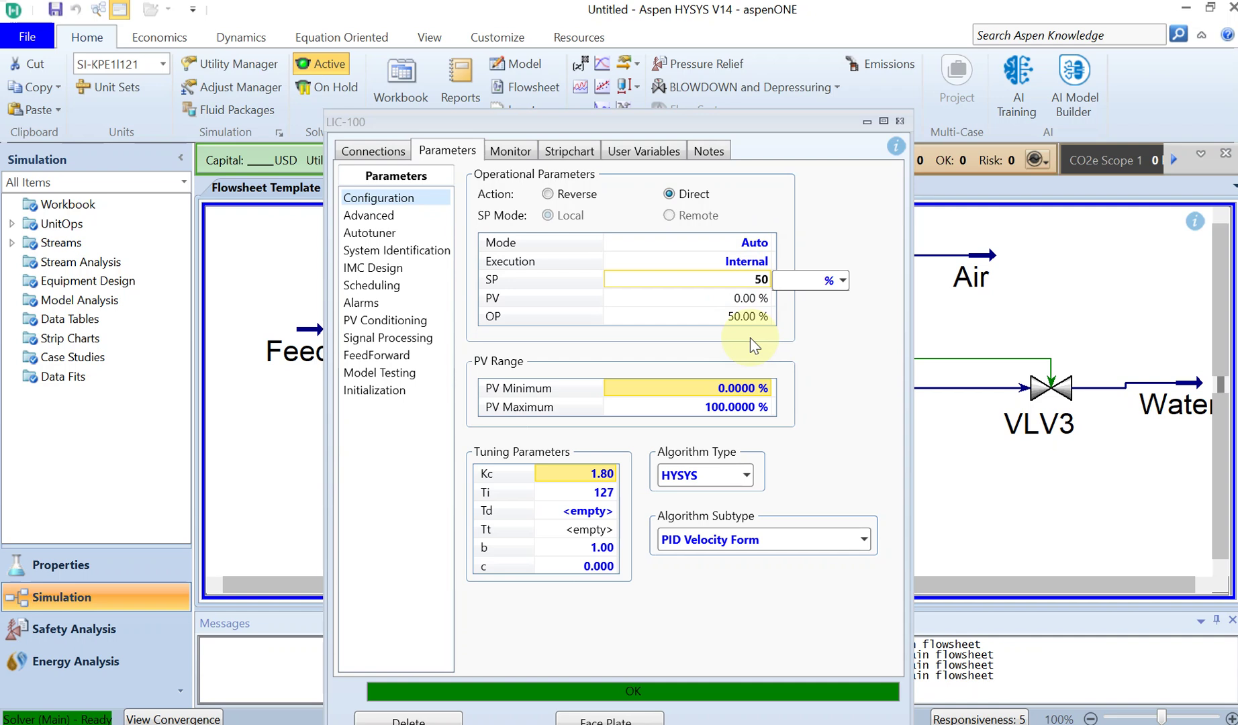
click(724, 262)
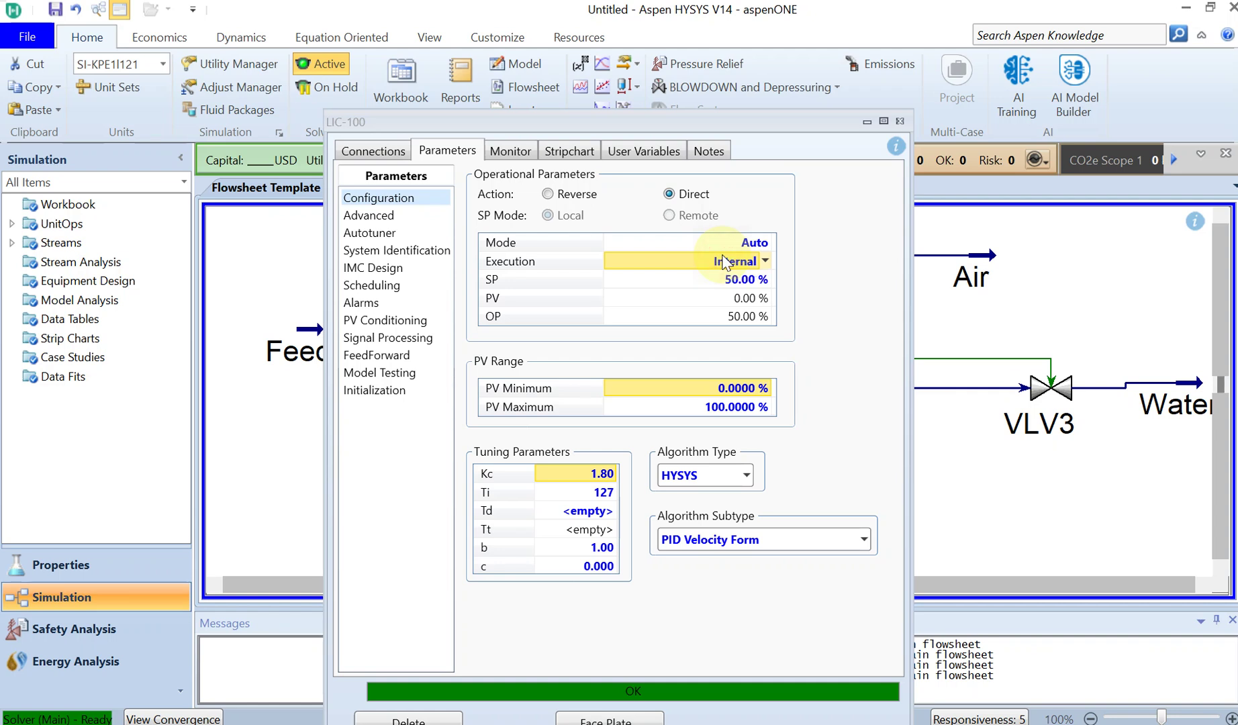
click(508, 321)
- Consult the LIC controller settings in the PowerPoint sketch, and set LIC-100's integral time Ti to 5 minutes in HYSYS
click(757, 697)
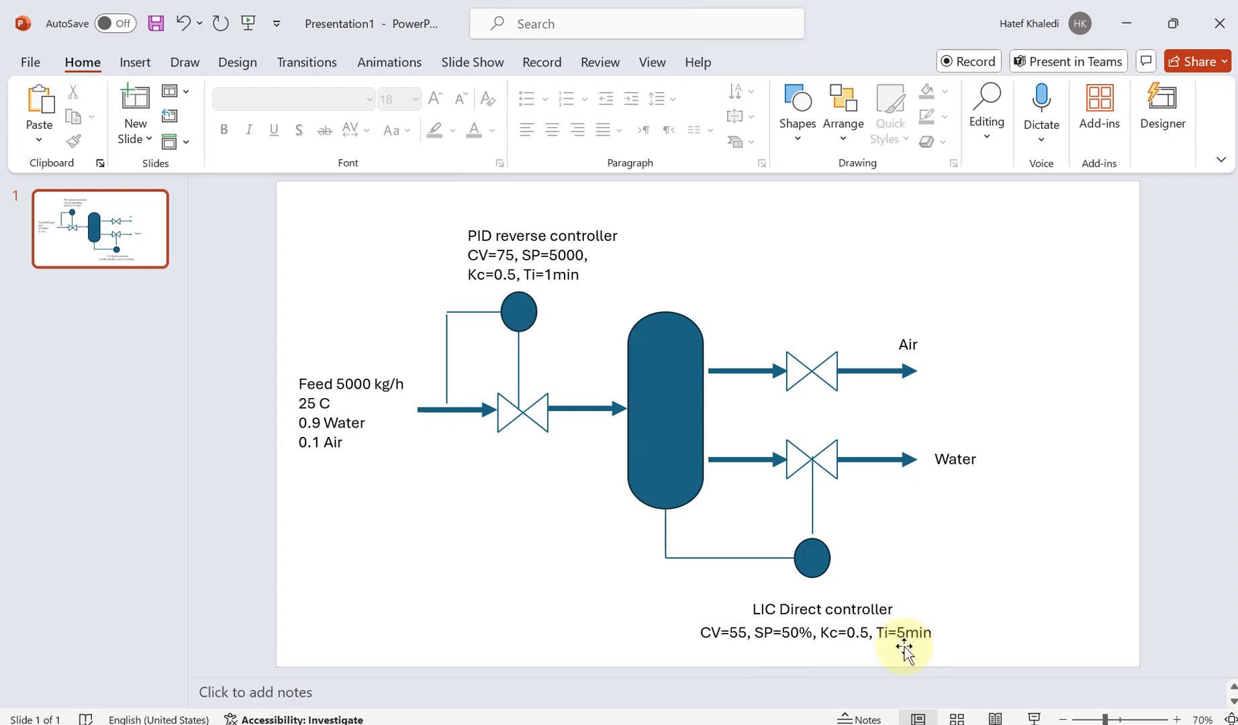
key(alt+Tab)
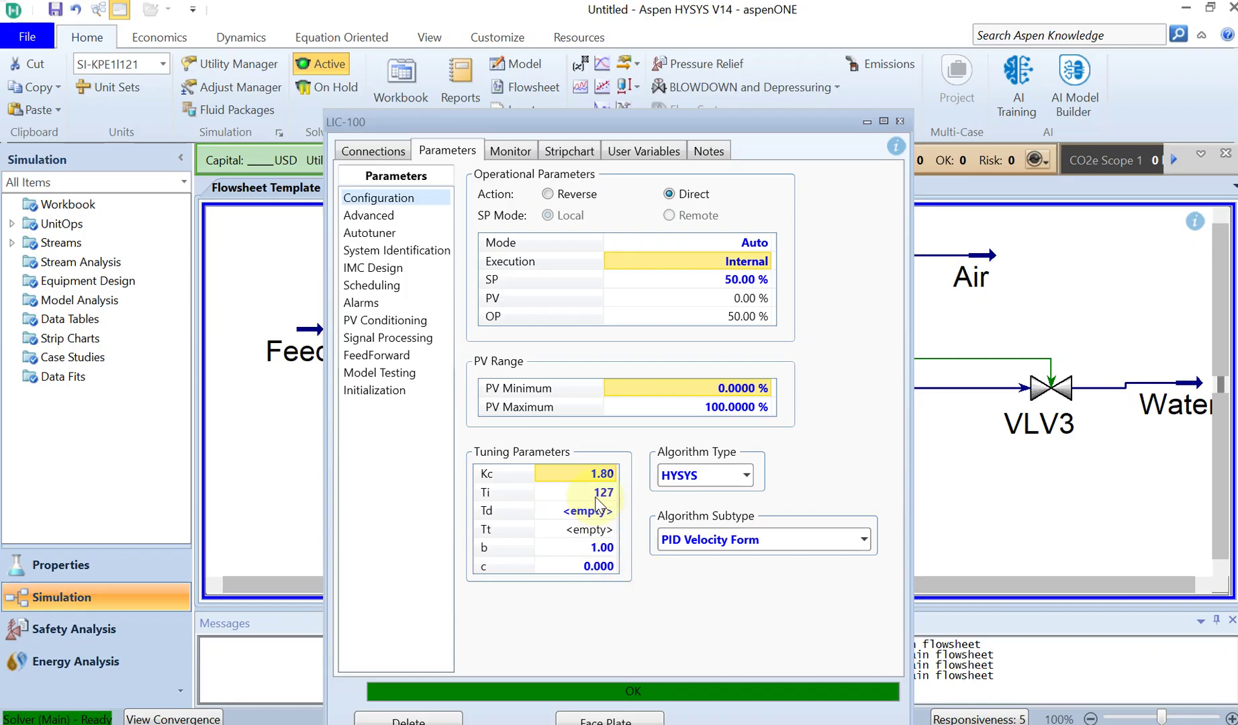
click(591, 495)
text(5)
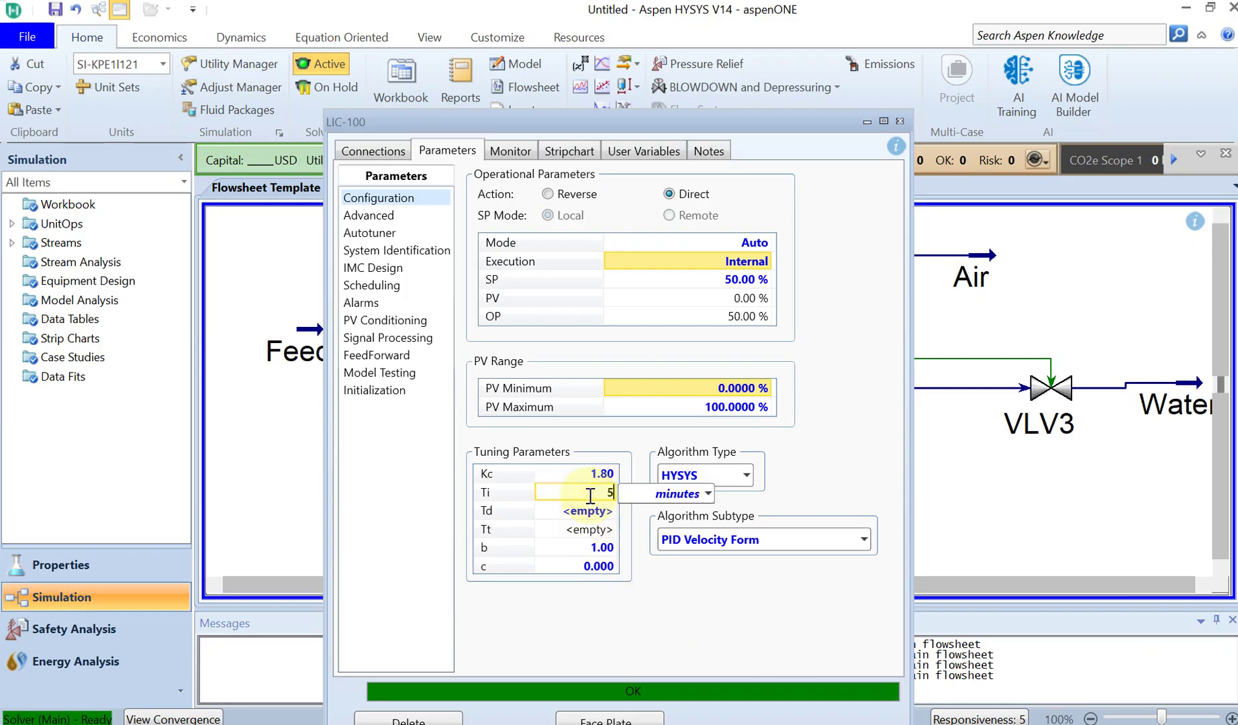
key(Return)
- Check the gain in the PowerPoint sketch, set LIC-100's Kc to 0.5 in HYSYS, and close the controller
key(alt+Tab)
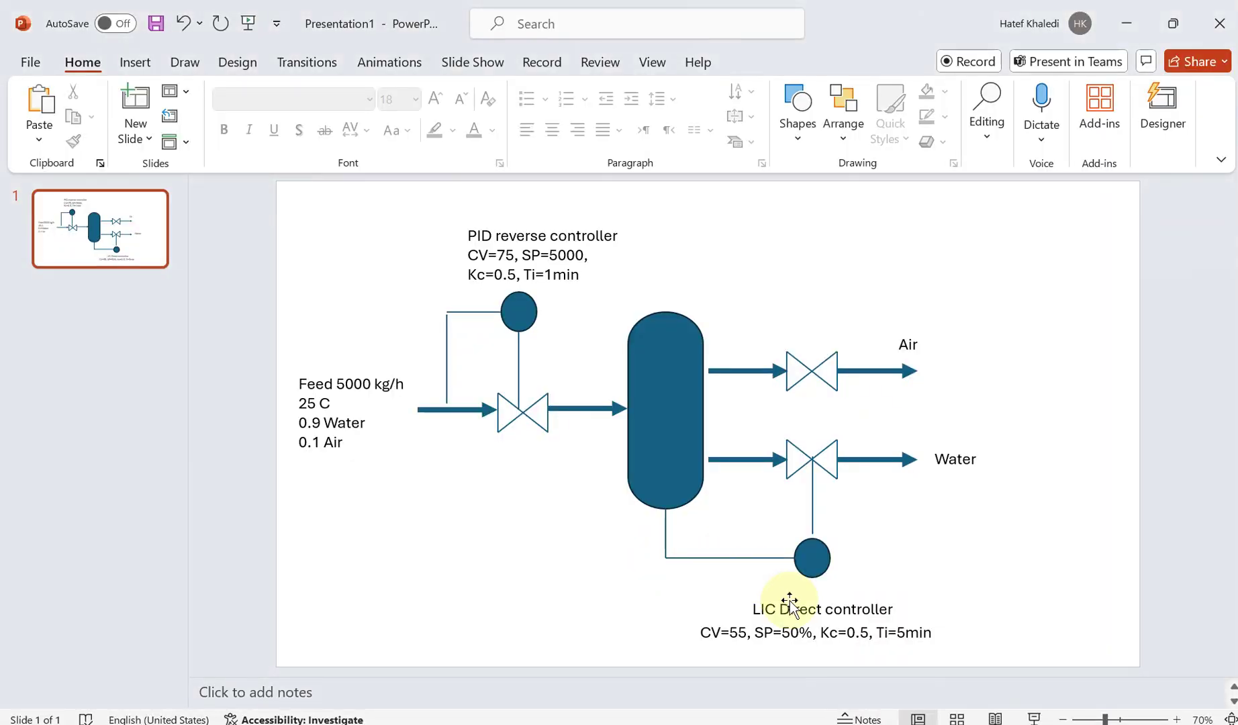
key(alt+Tab)
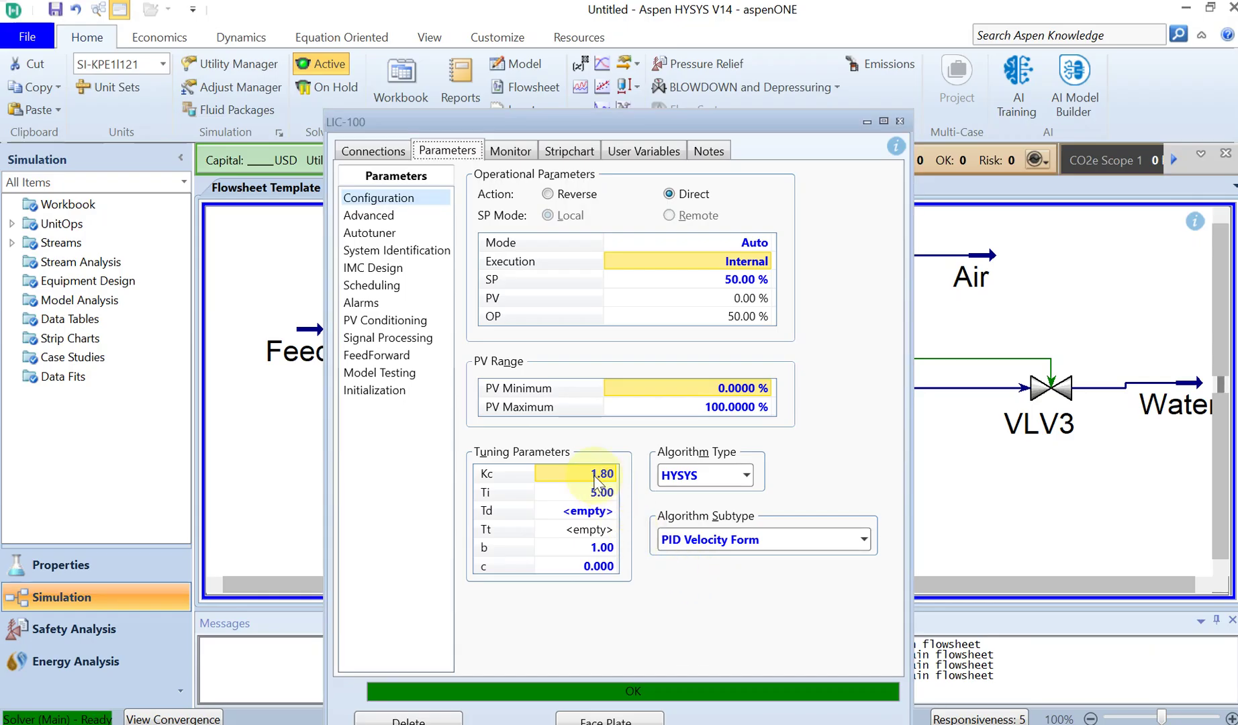
click(596, 475)
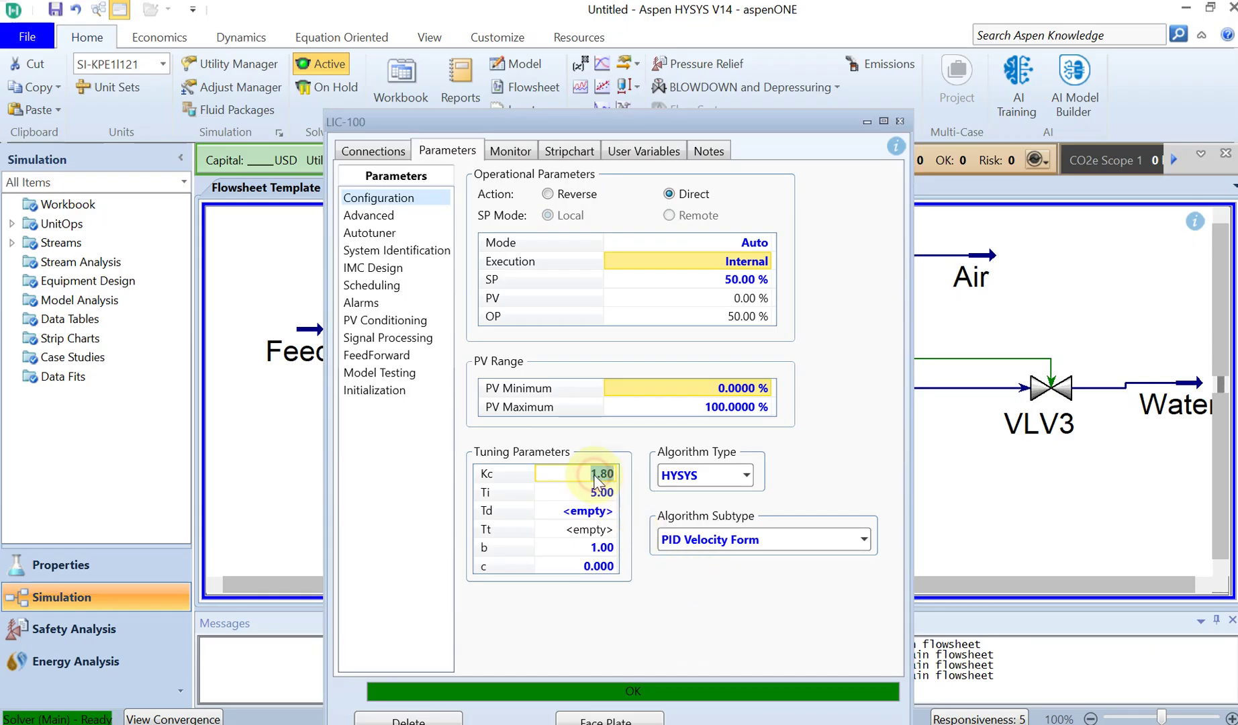
text(0.5)
key(Return)
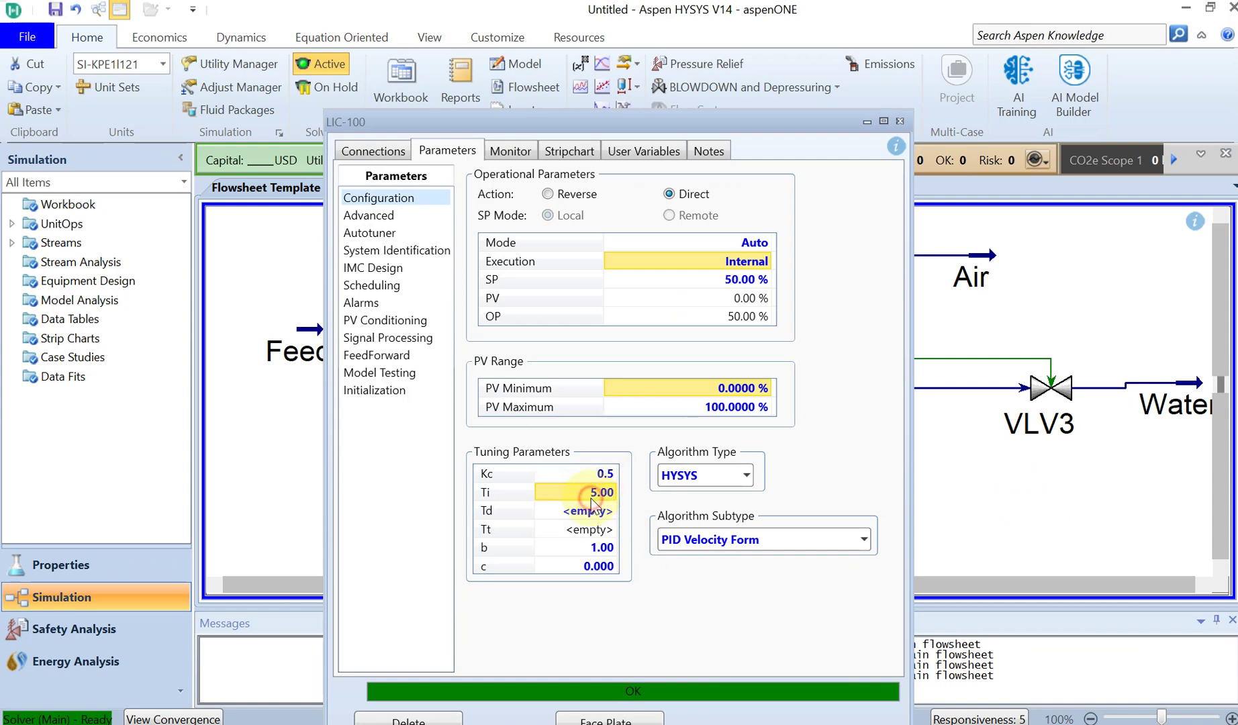
click(900, 122)
click(932, 450)
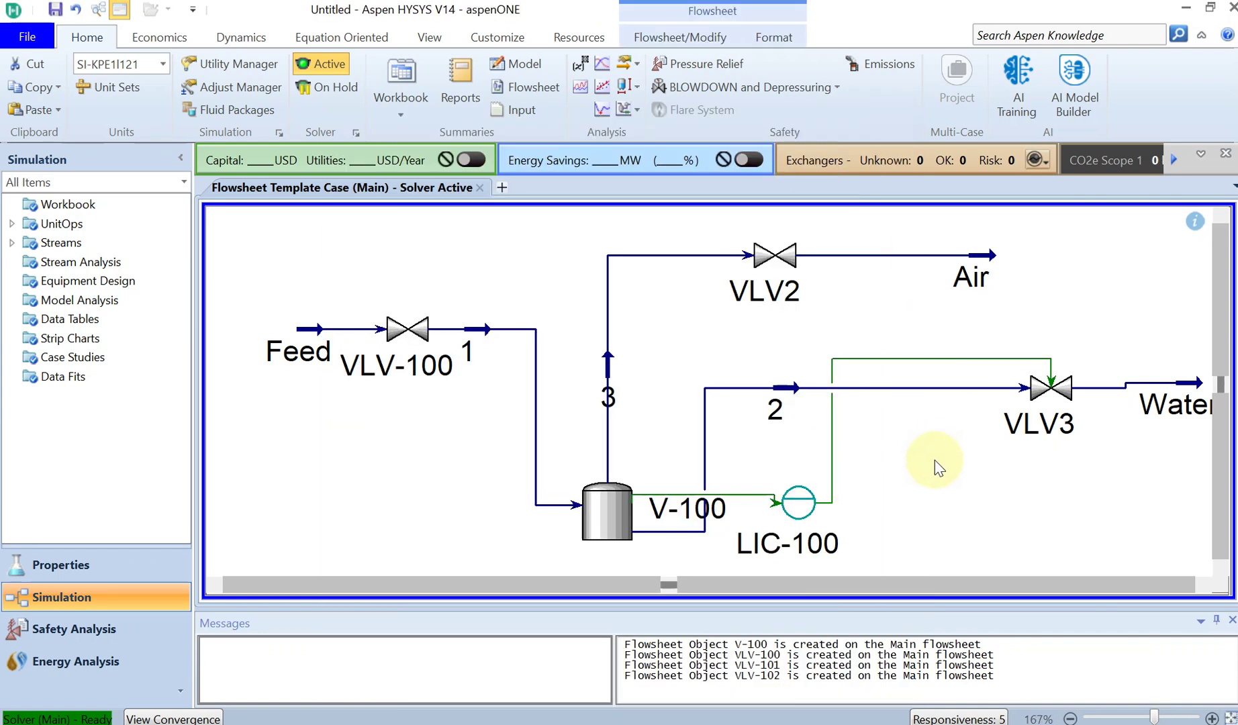
- Consult the PowerPoint sketch for the water valve's coefficient, and set VLV3's Cv to 55 in its HYSYS sizing data
key(alt+Tab)
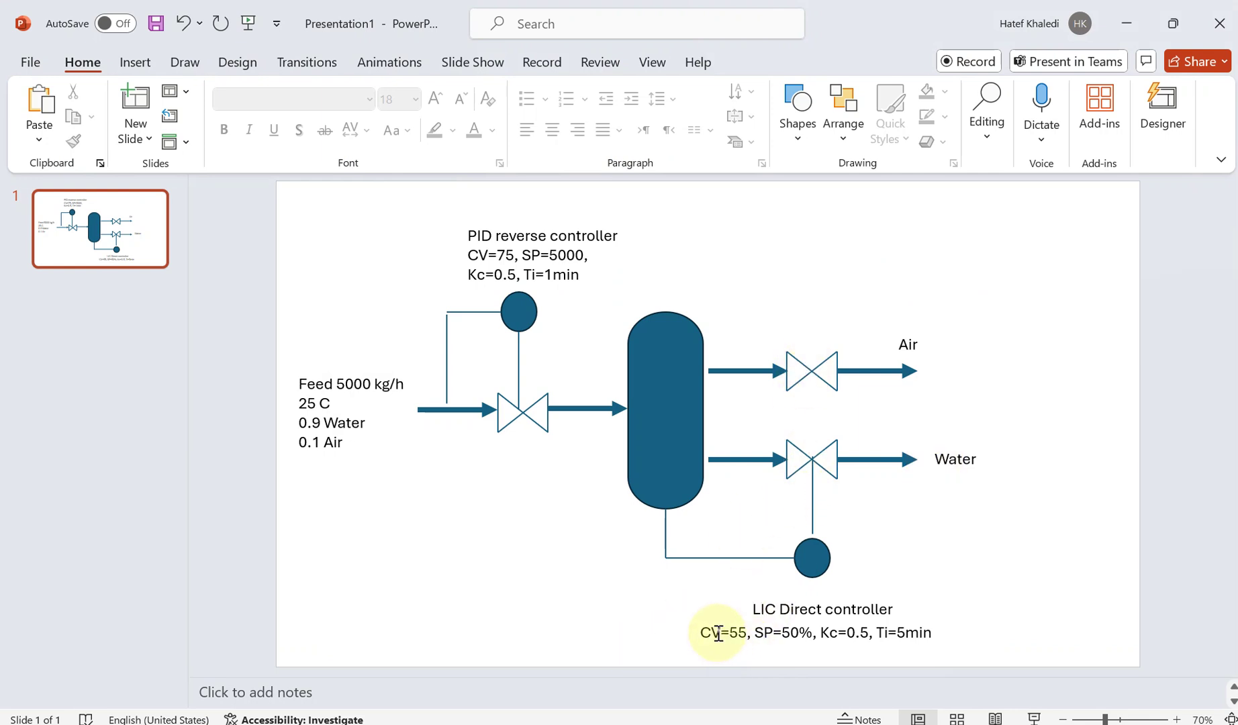
key(alt+Tab)
double_click(1052, 386)
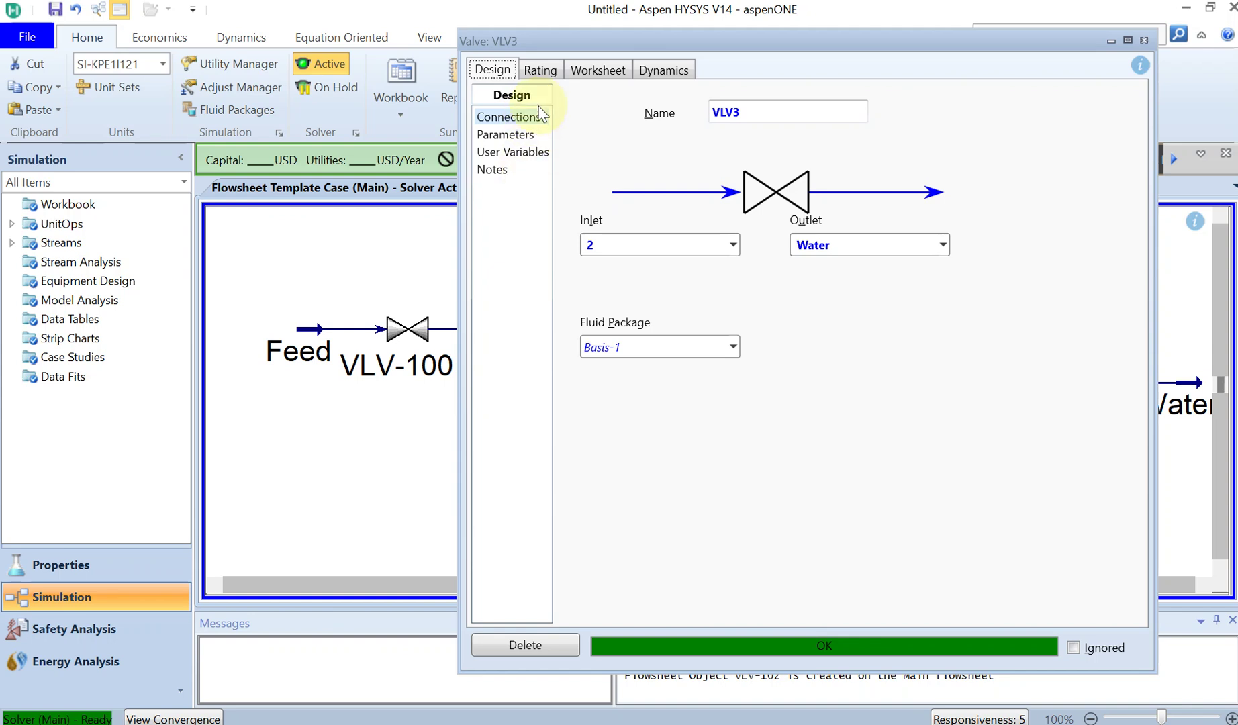
click(543, 71)
click(805, 342)
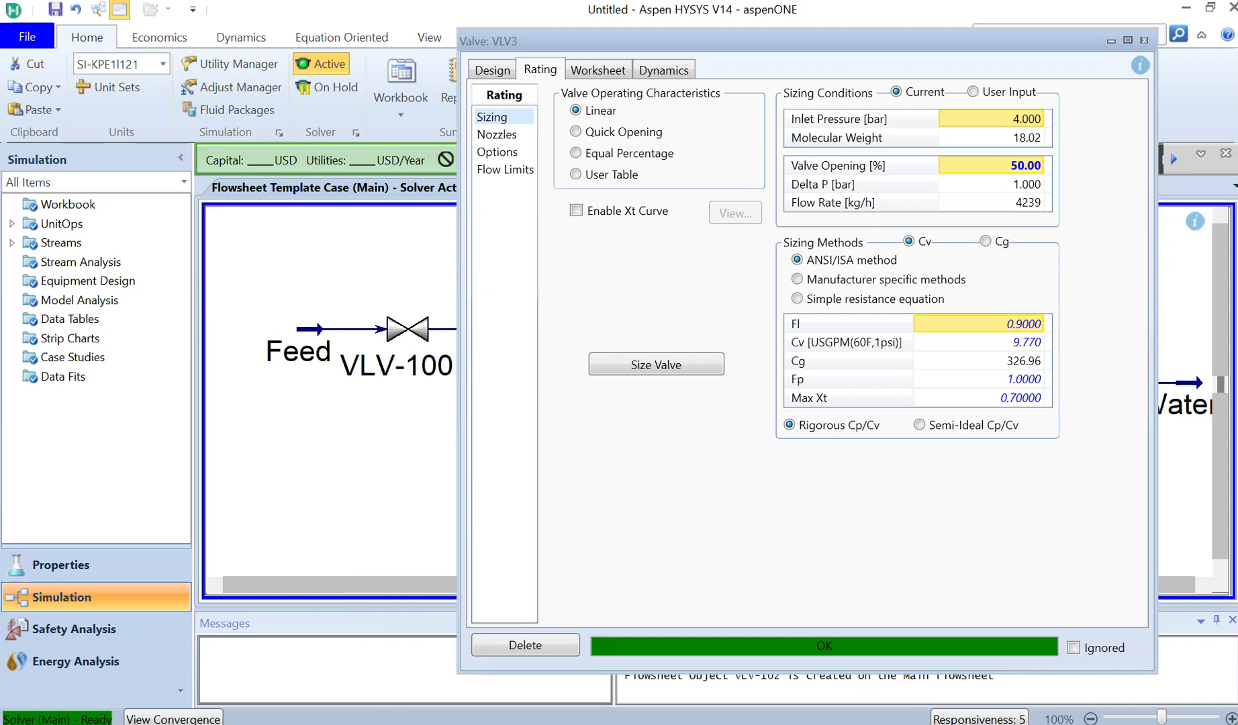
click(483, 621)
click(483, 724)
click(1001, 341)
text(55)
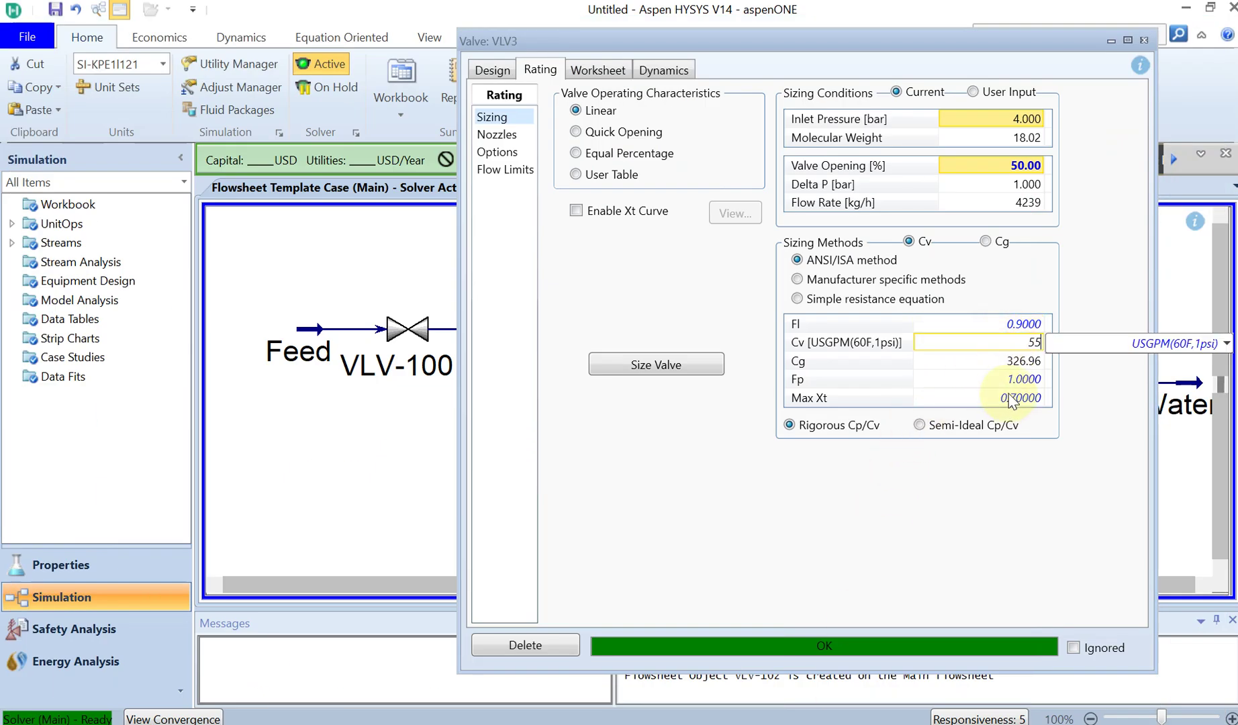
key(Return)
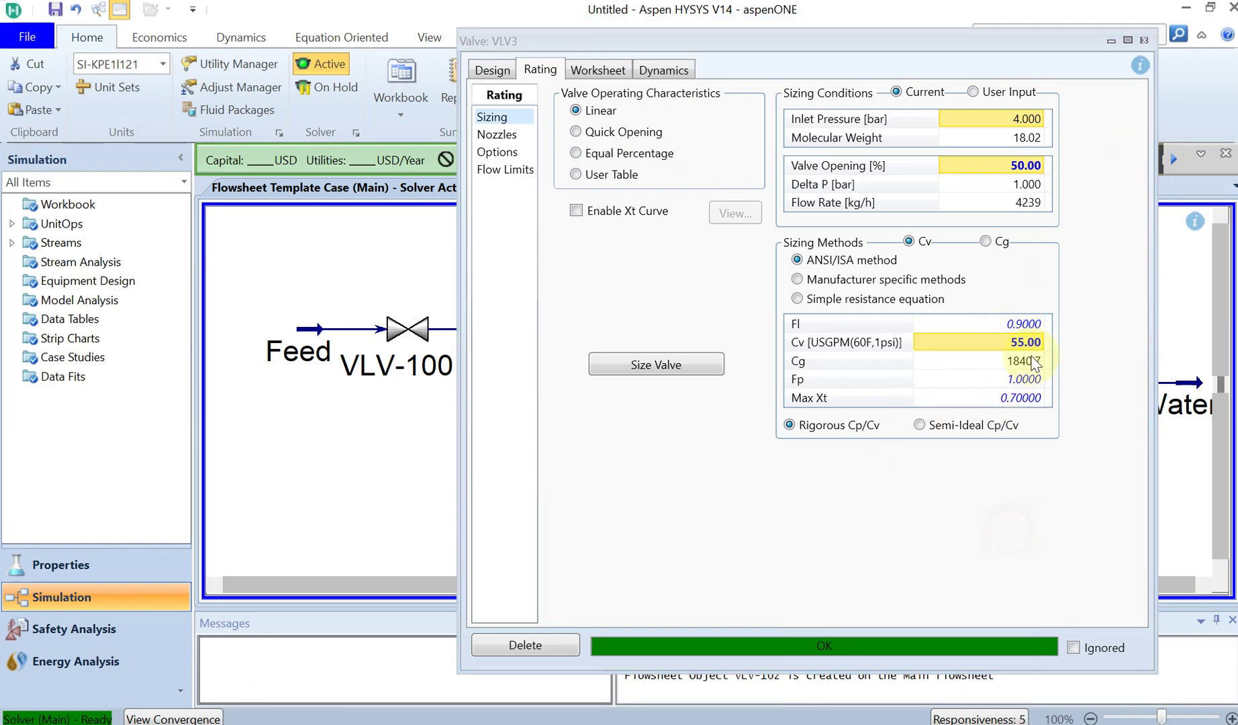
click(1143, 40)
- Open the air valve VLV2, review its Cv and Cg sizing data, and close the valve
click(792, 267)
double_click(792, 268)
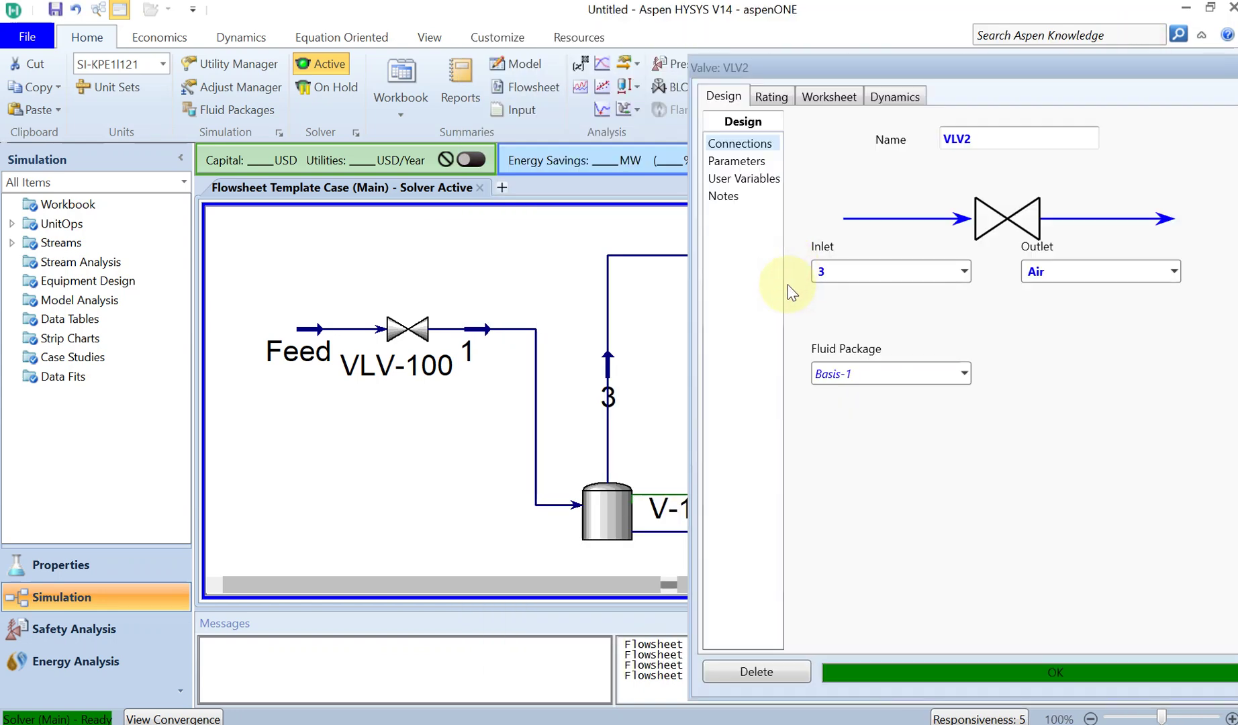
click(772, 96)
drag(1081, 67, 778, 99)
click(947, 401)
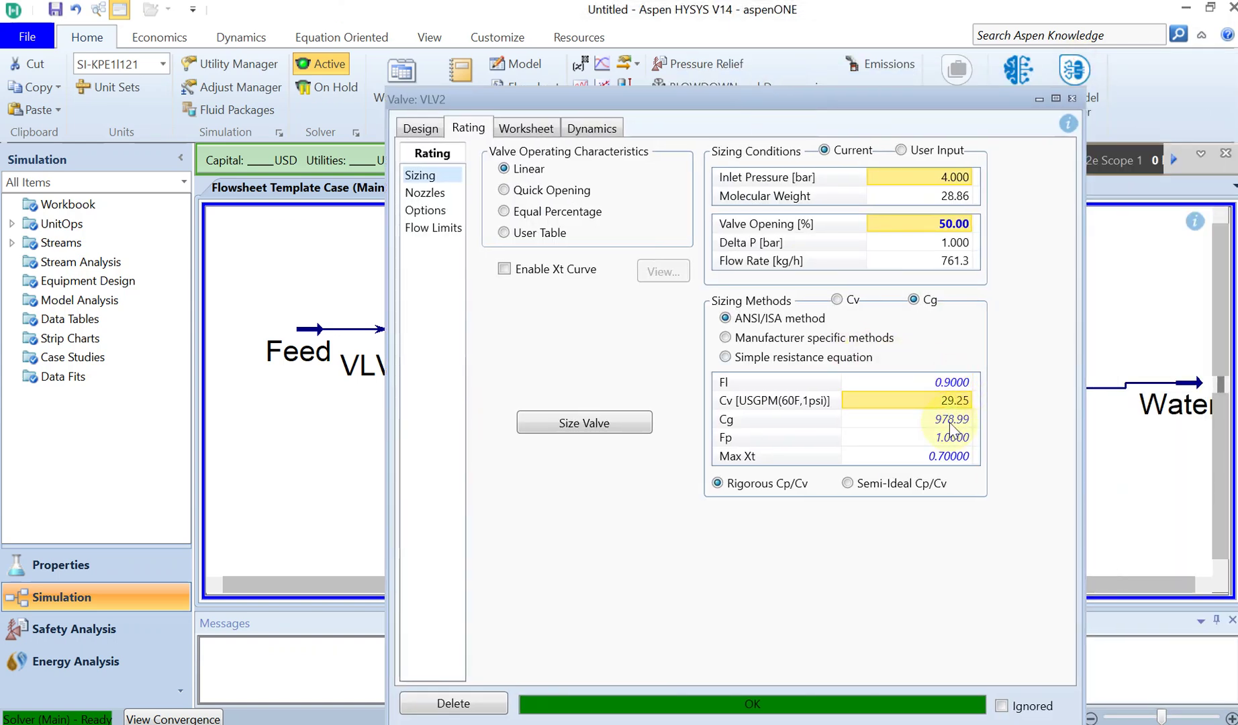
click(950, 421)
click(952, 401)
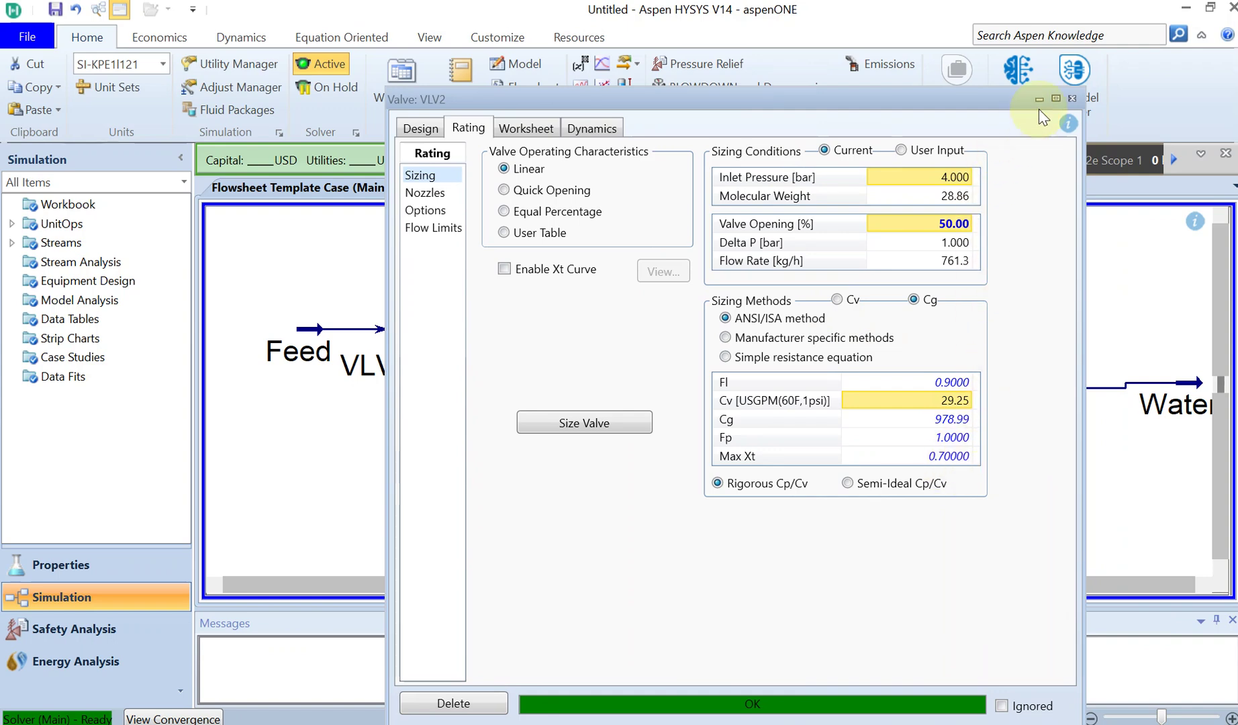
click(1072, 99)
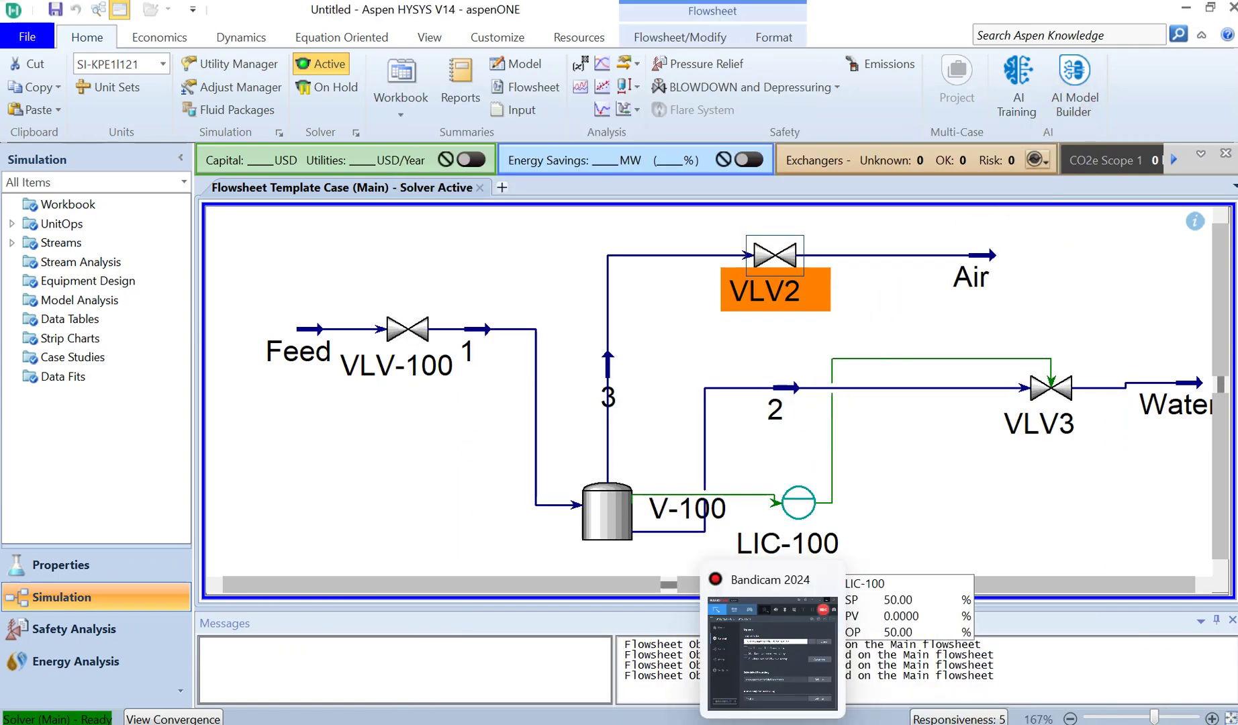
- Consult the PowerPoint sketch for the feed valve's coefficient, and open VLV-100's Cv in its HYSYS sizing data
click(705, 604)
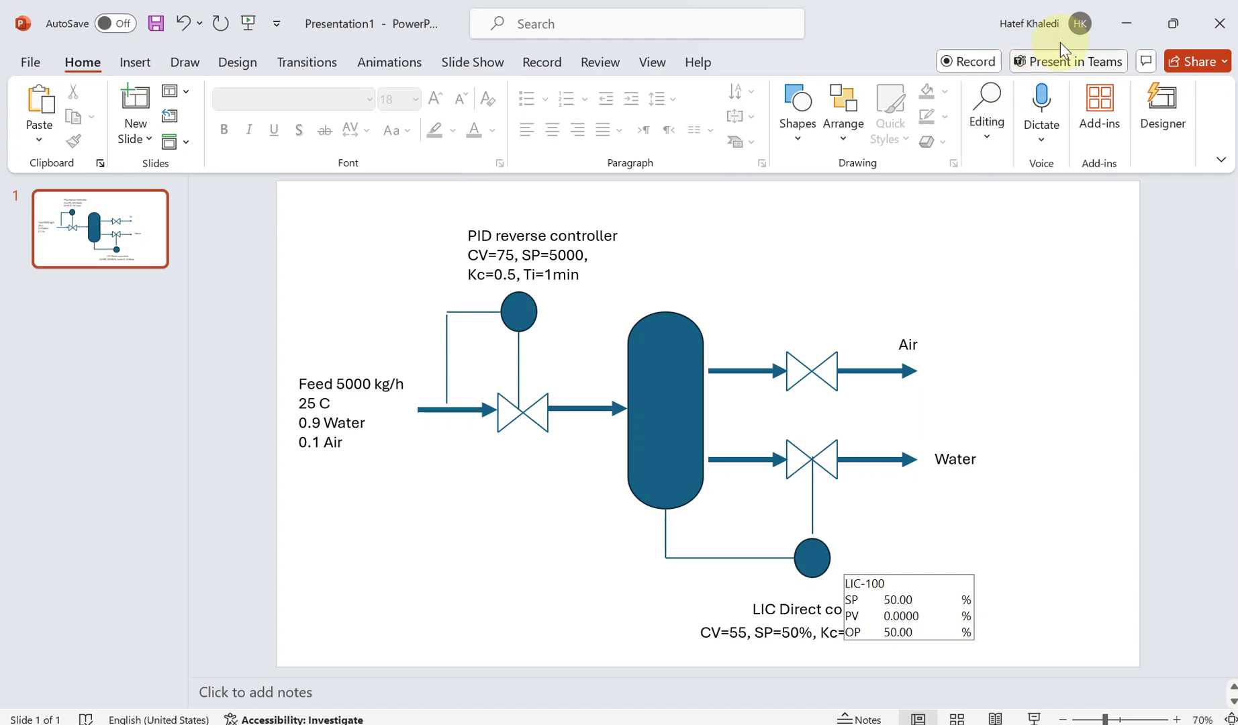
click(1127, 23)
double_click(431, 346)
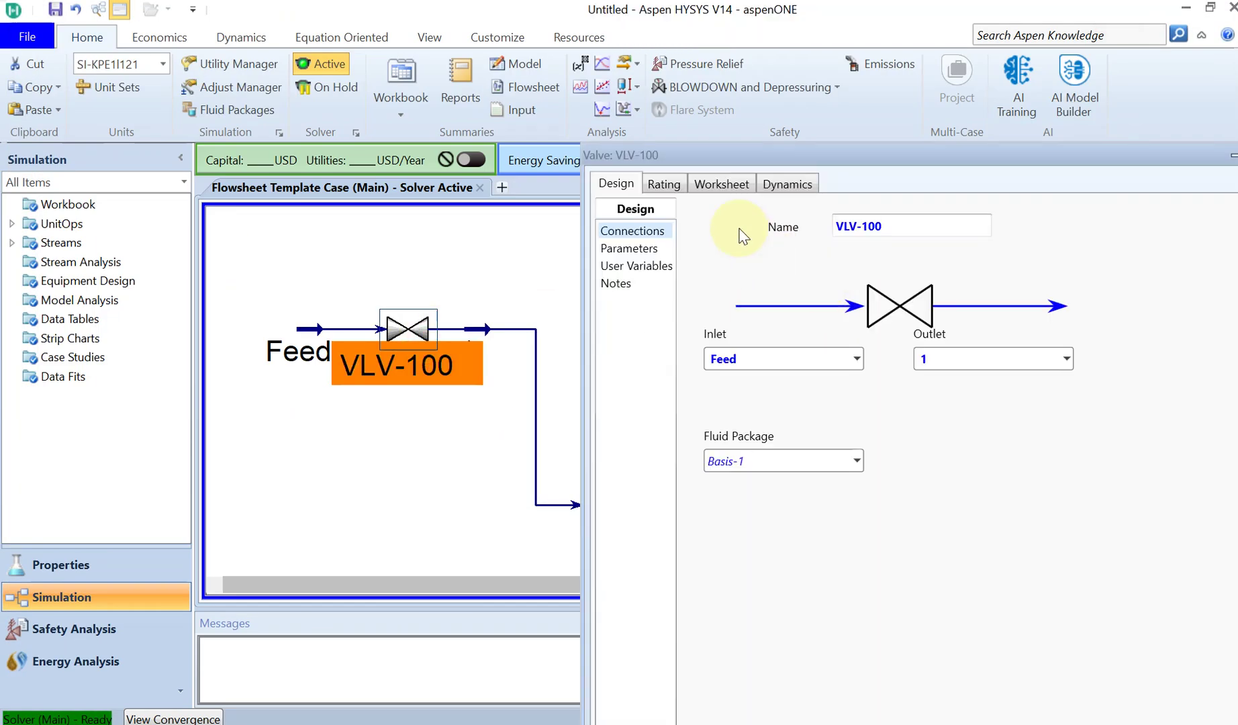
click(663, 184)
click(1152, 458)
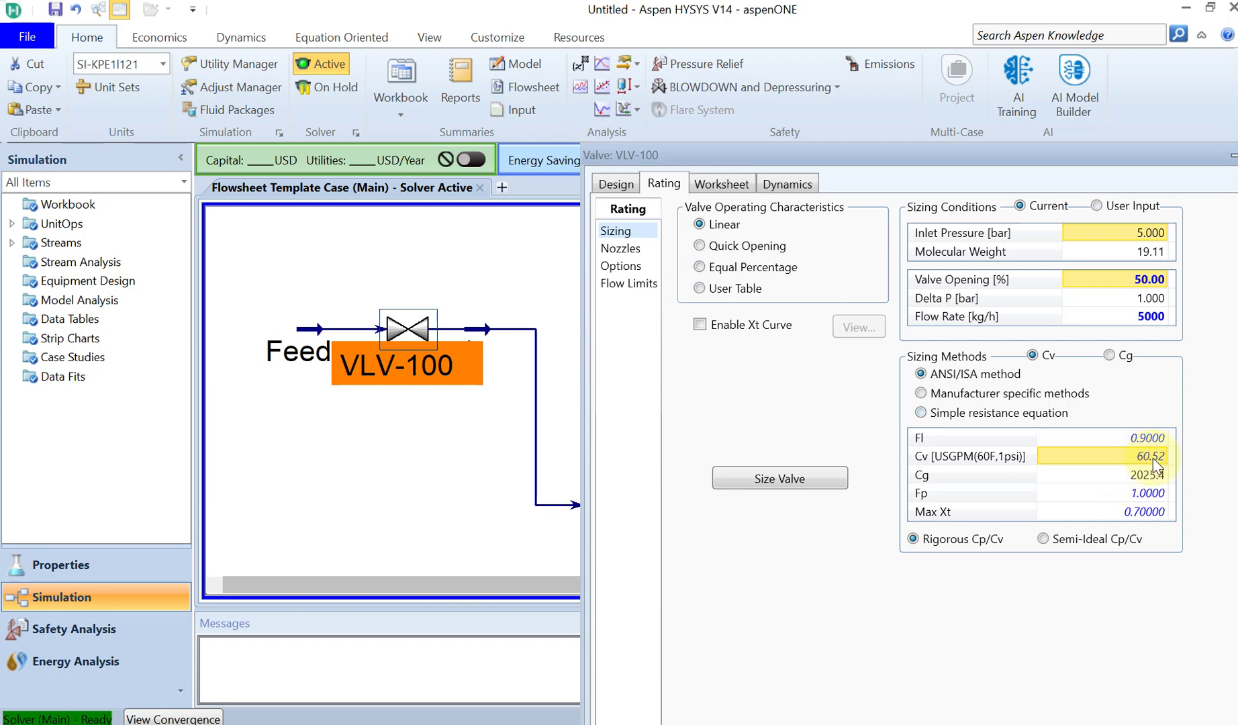
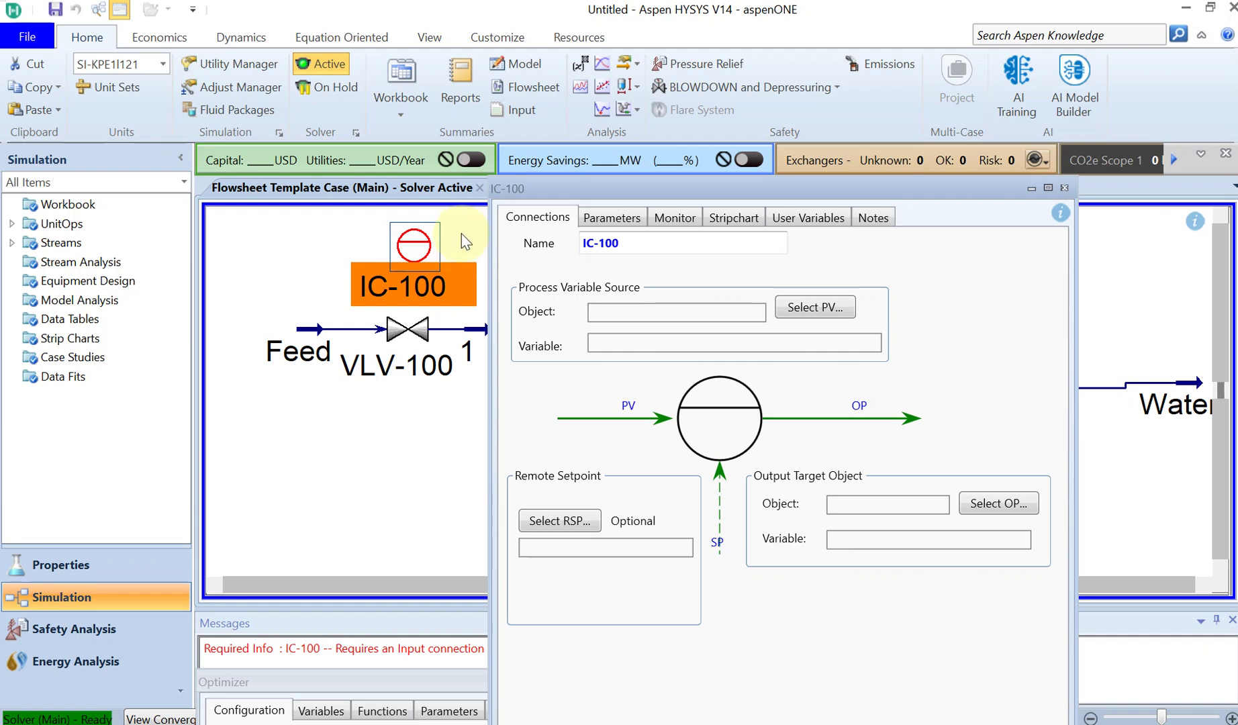
- Assign the Feed stream's Mass Flow as the process variable of controller IC-100
click(833, 306)
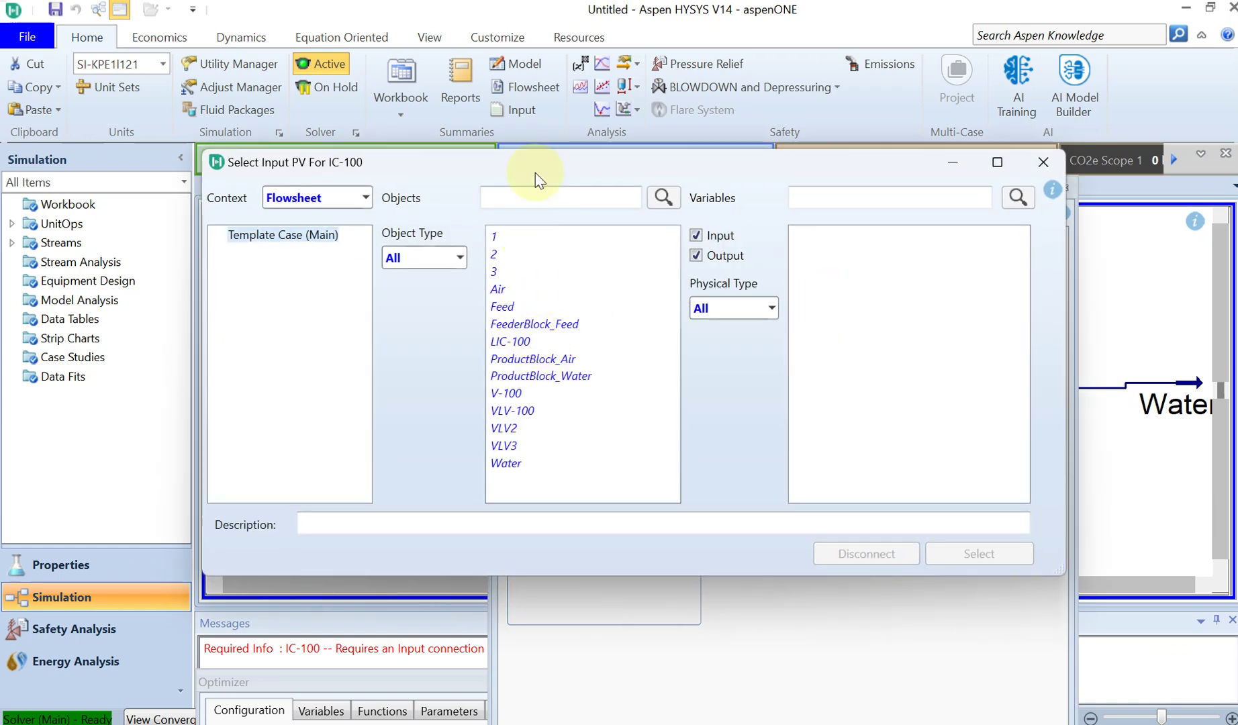
drag(535, 172, 593, 174)
click(584, 309)
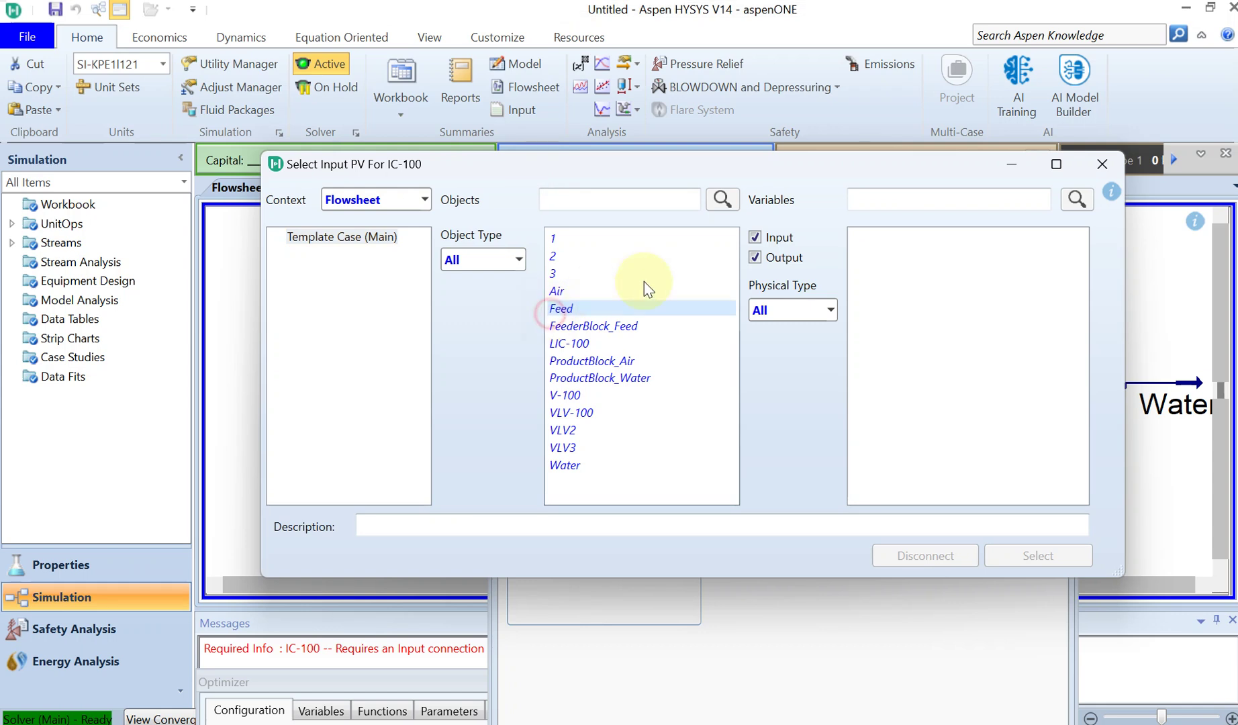
click(873, 200)
text(mas)
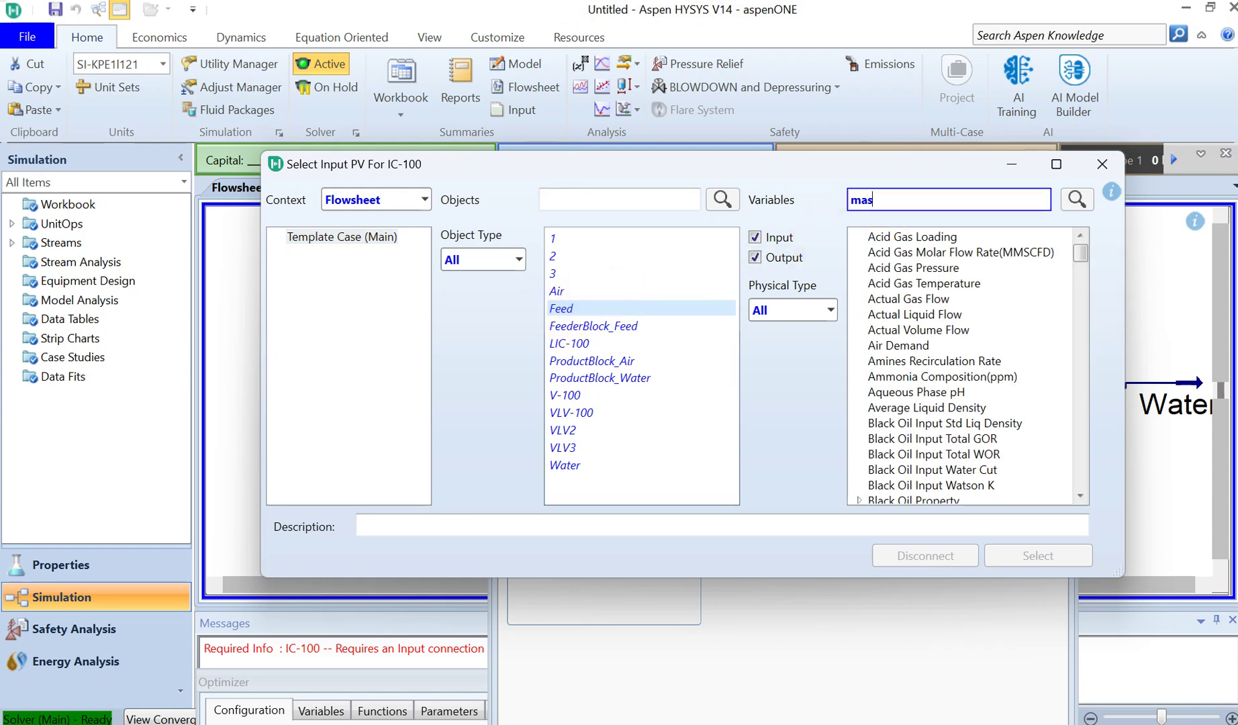
text(s flow)
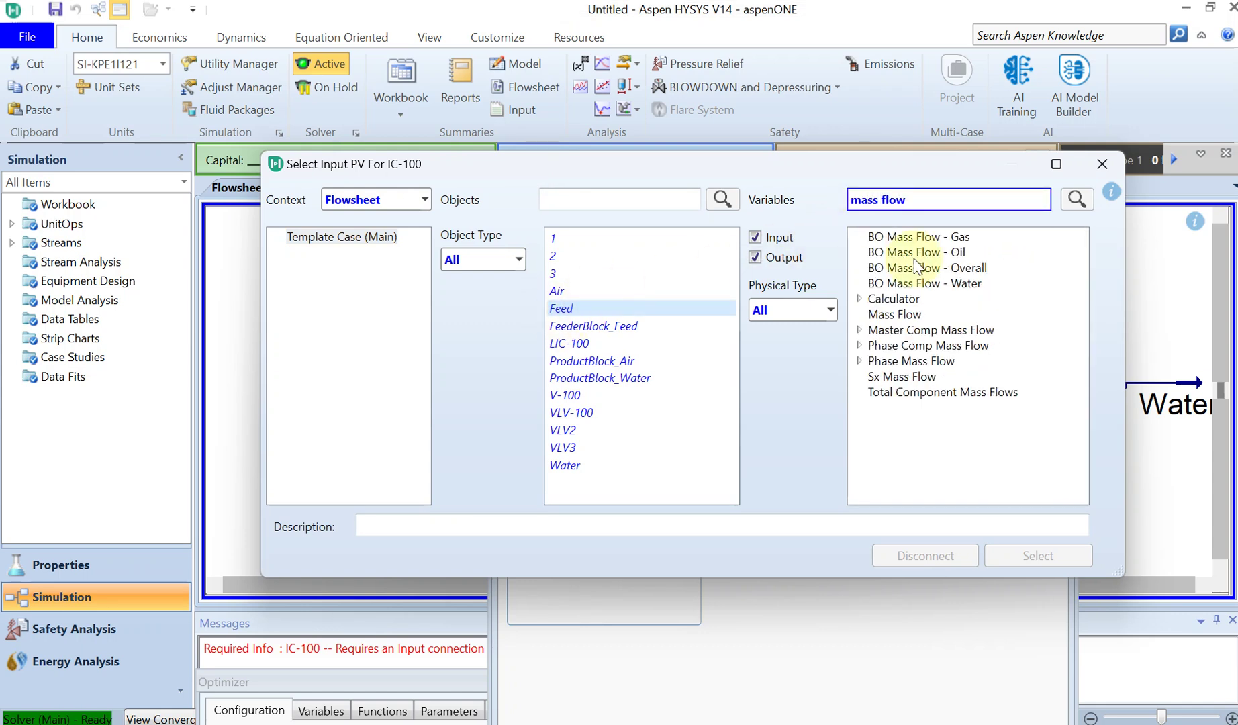
click(897, 314)
click(899, 316)
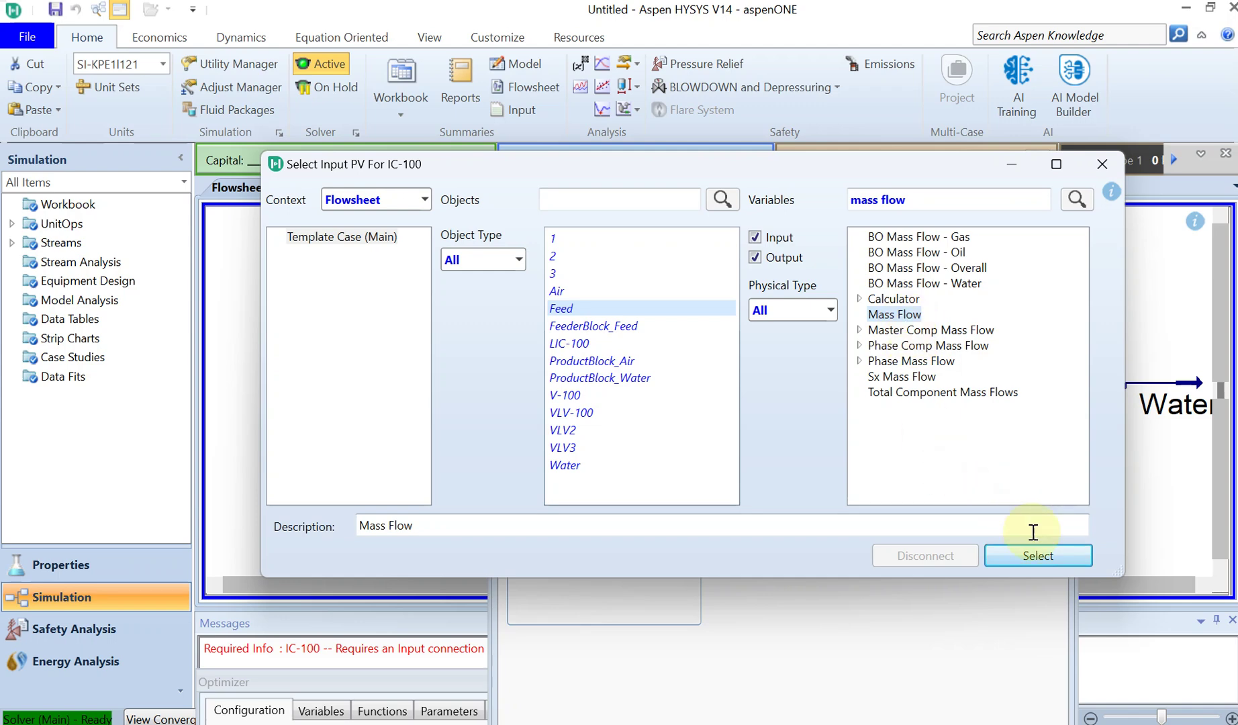
click(1038, 556)
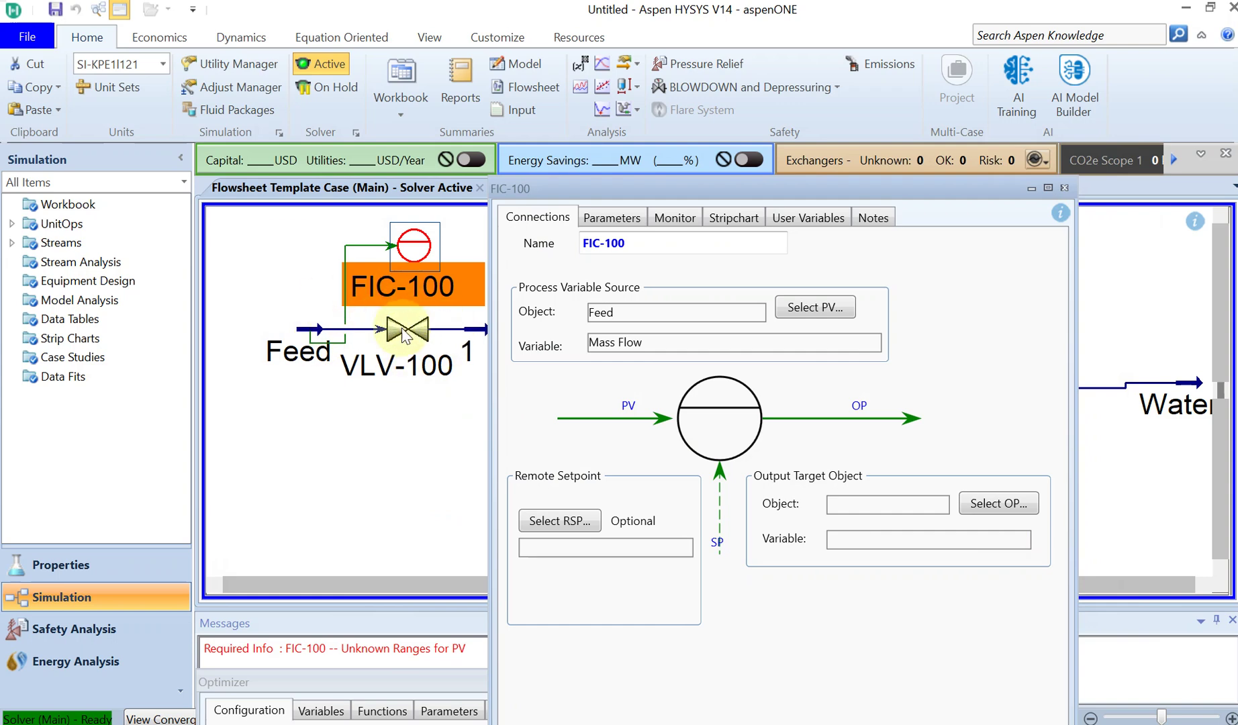
- Assign VLV-100's Actuator Desired Position as the output target of controller FIC-100
click(1007, 505)
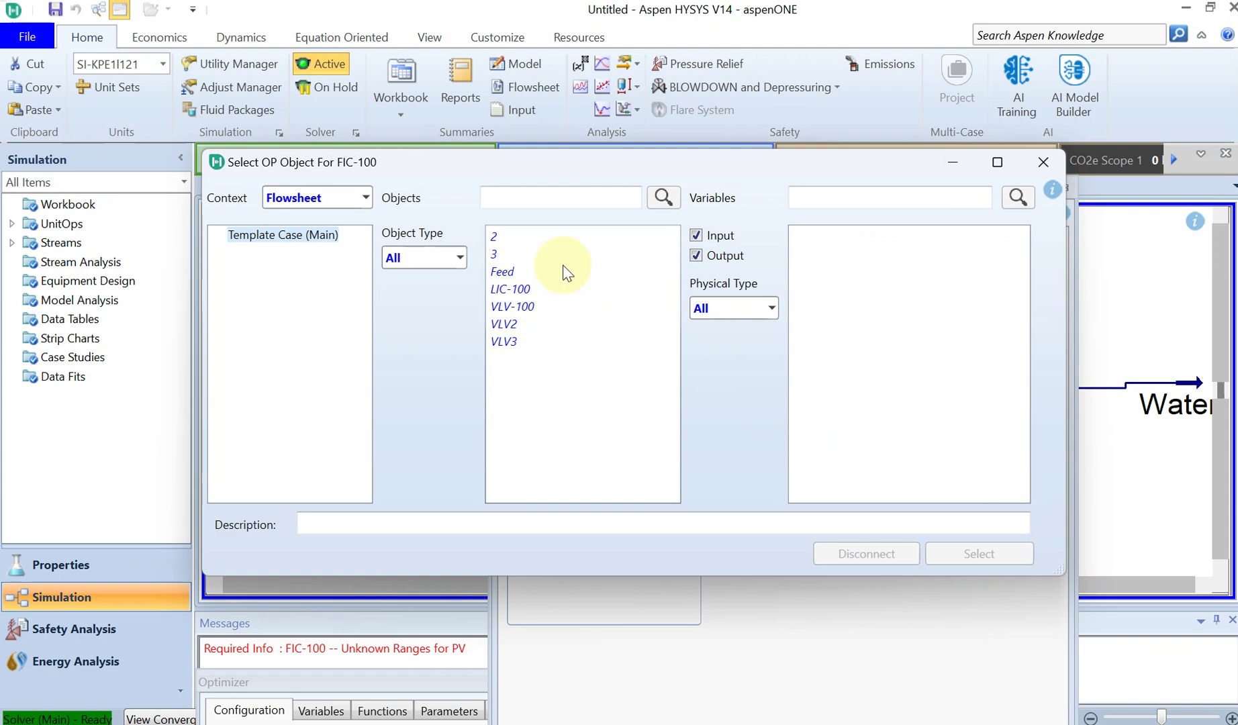
drag(539, 172, 799, 231)
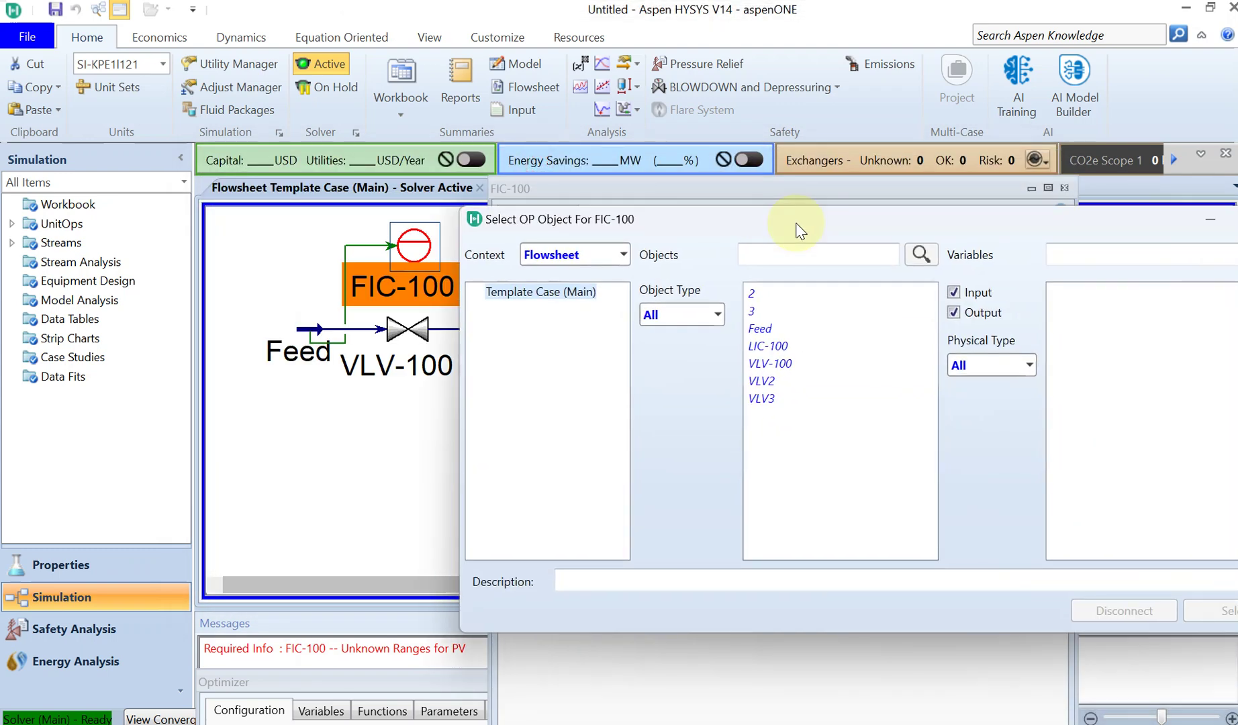
click(773, 363)
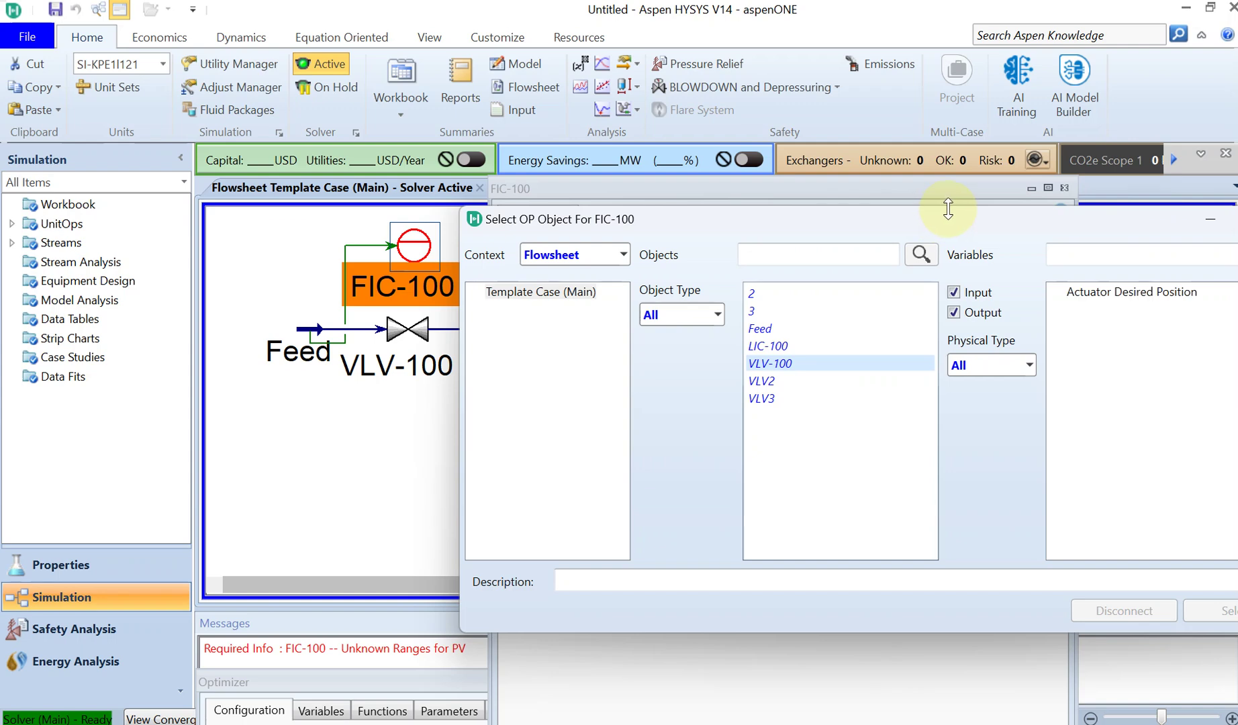
drag(948, 209, 758, 226)
click(932, 310)
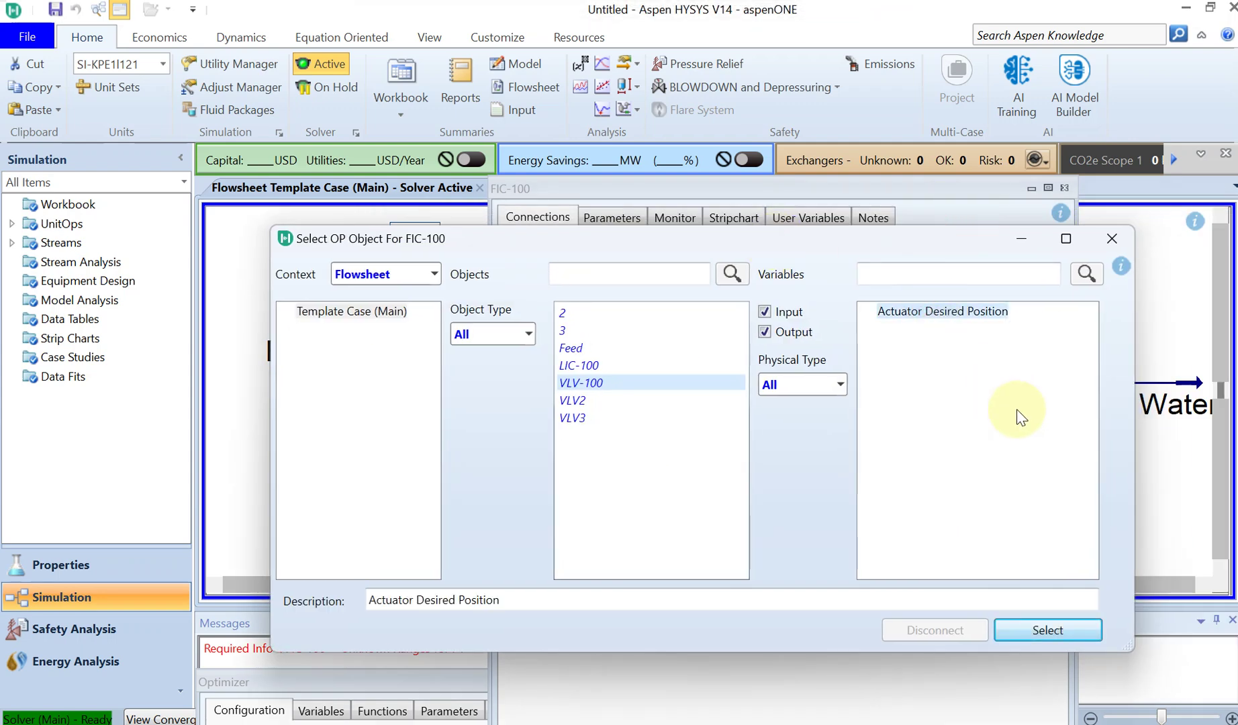
click(1054, 628)
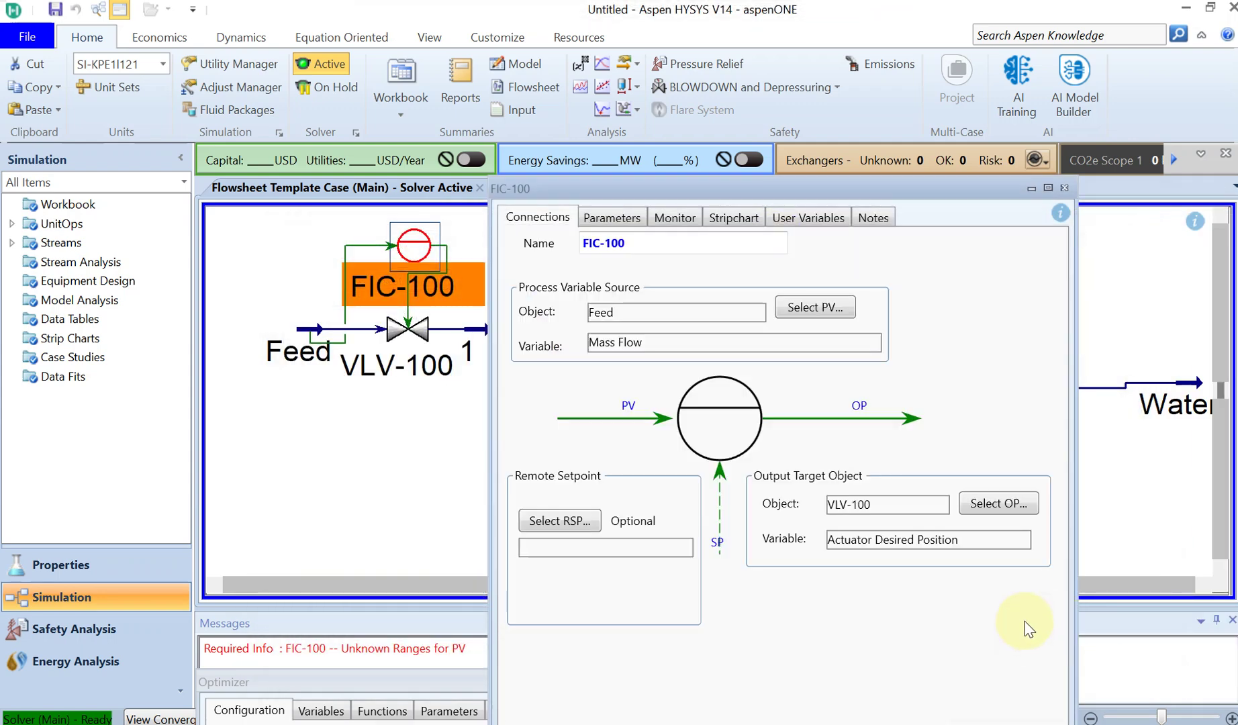
- Open FIC-100's configuration parameters and try to set its mode to Man
click(613, 218)
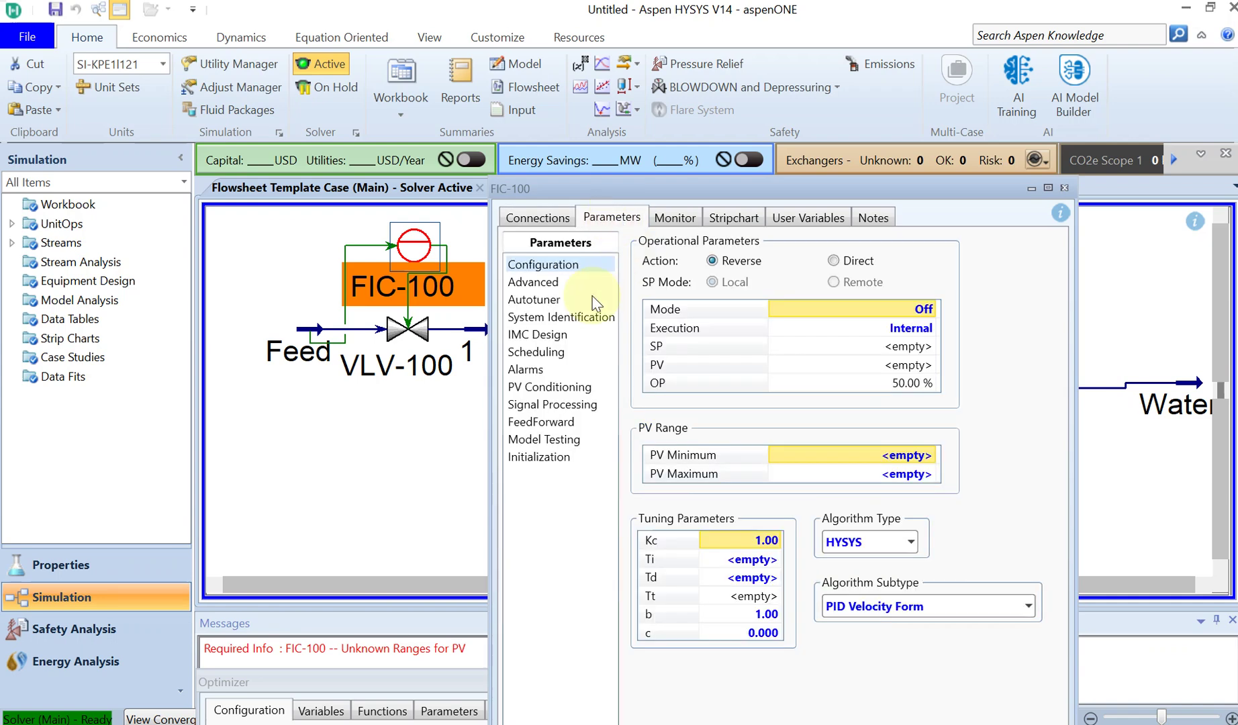
click(936, 309)
click(936, 309)
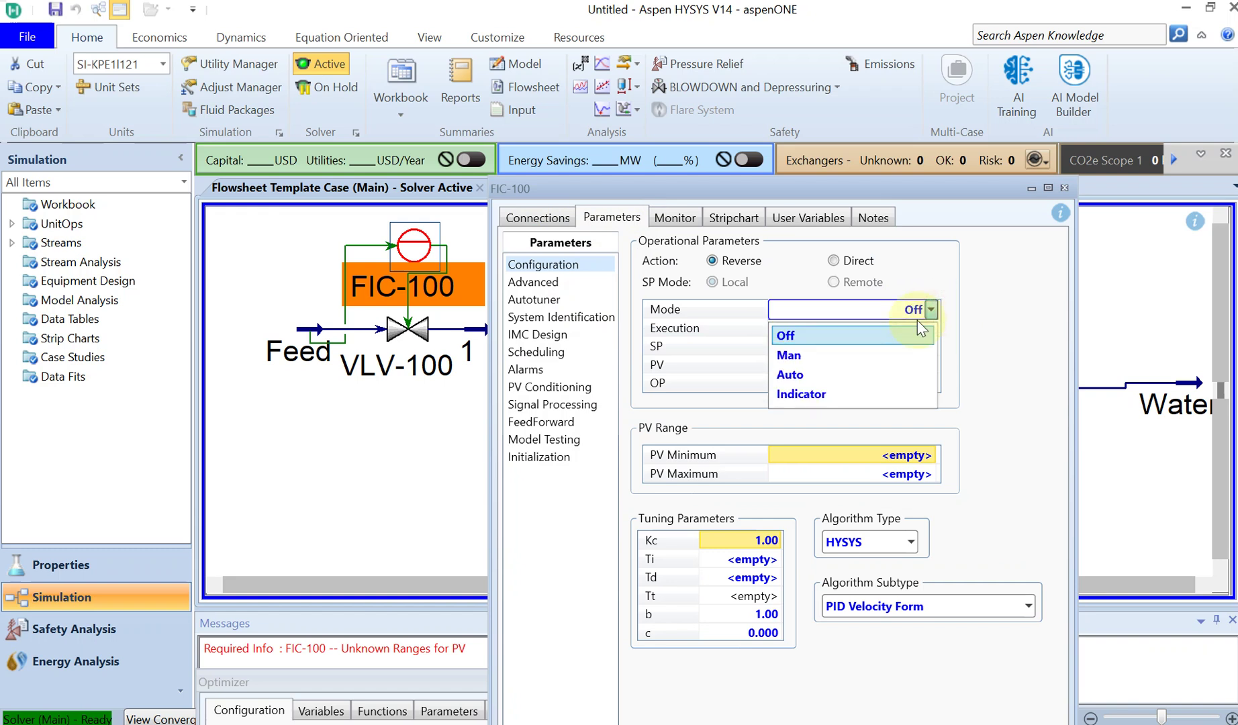
click(856, 360)
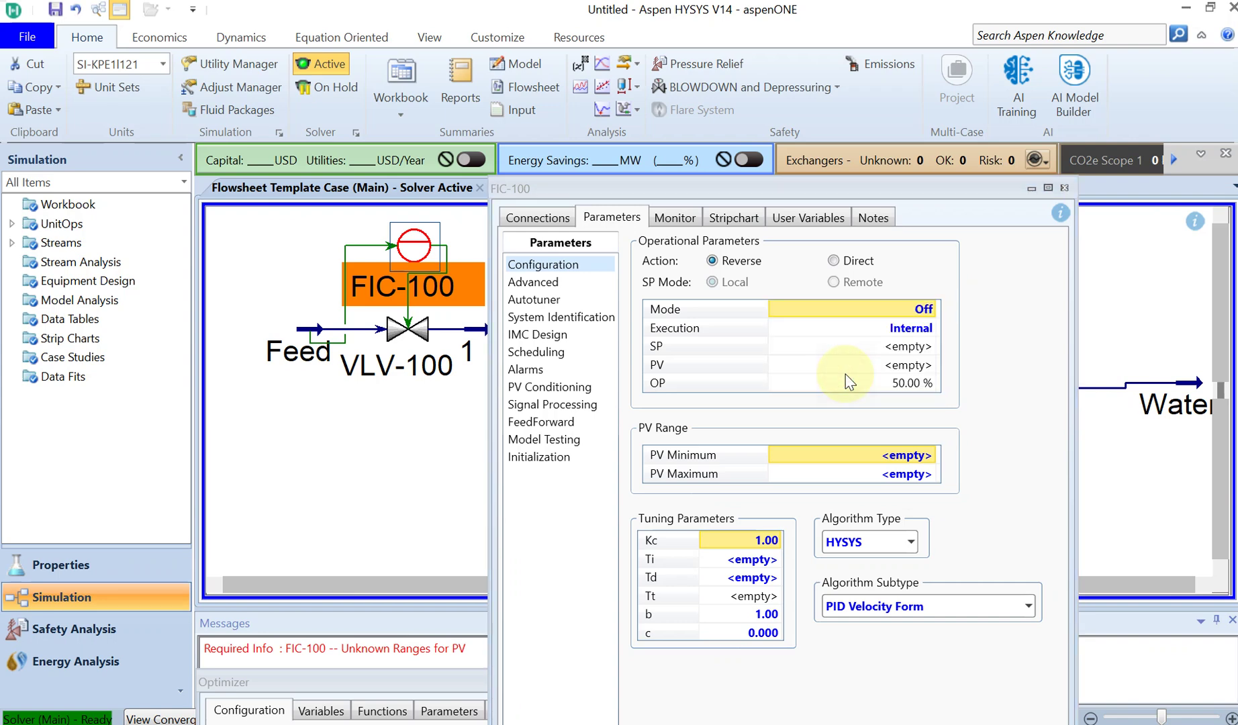
- Consult the reverse controller settings in the PowerPoint sketch, and set FIC-100's integral time Ti to 1 minute in HYSYS
mouse_move(730, 724)
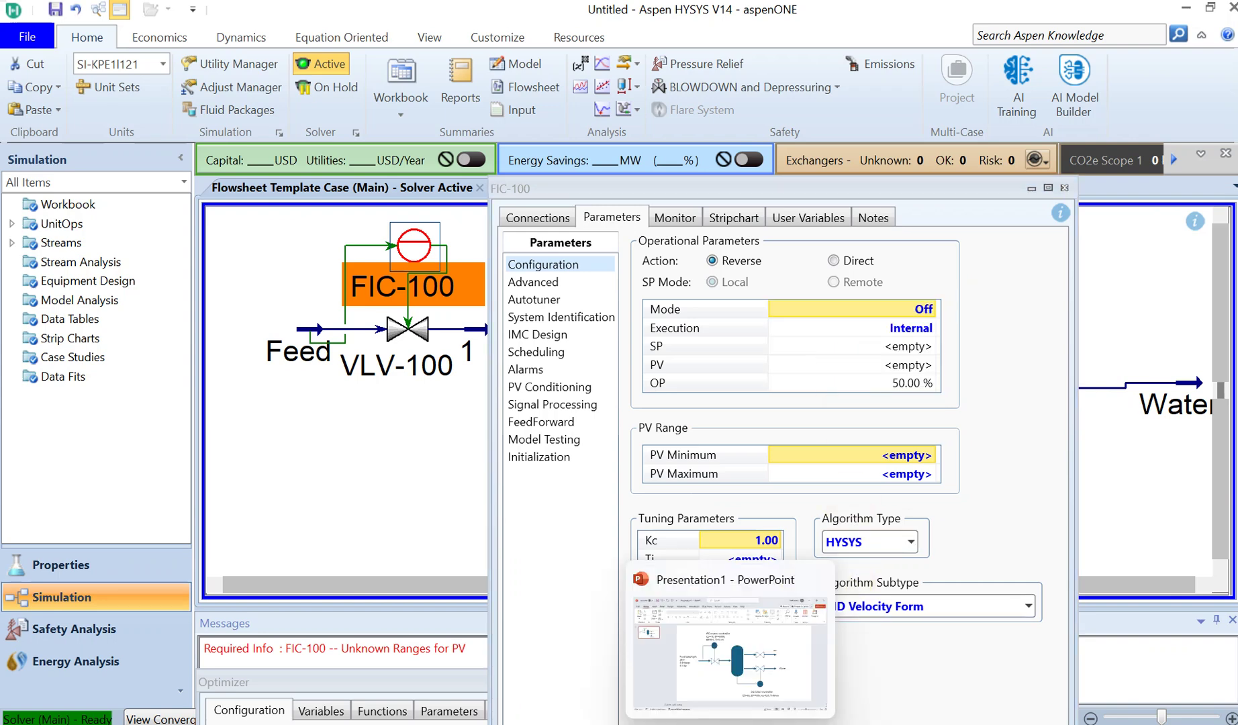
click(732, 665)
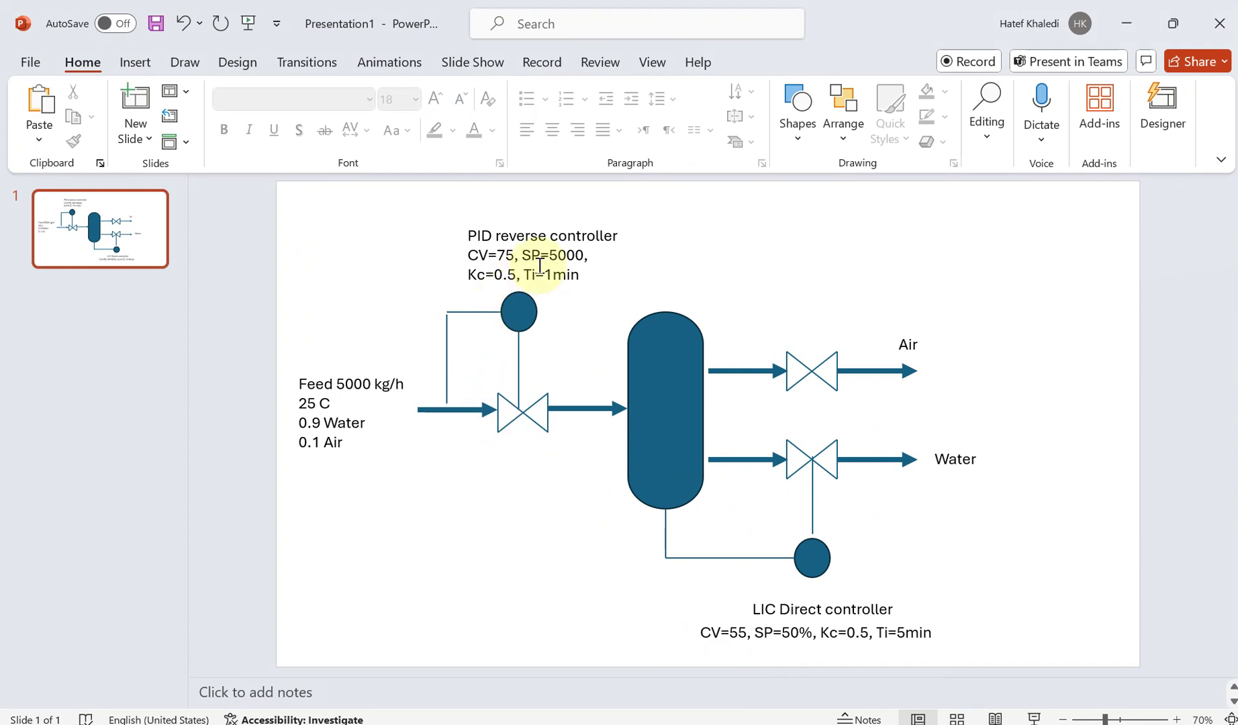
click(1135, 23)
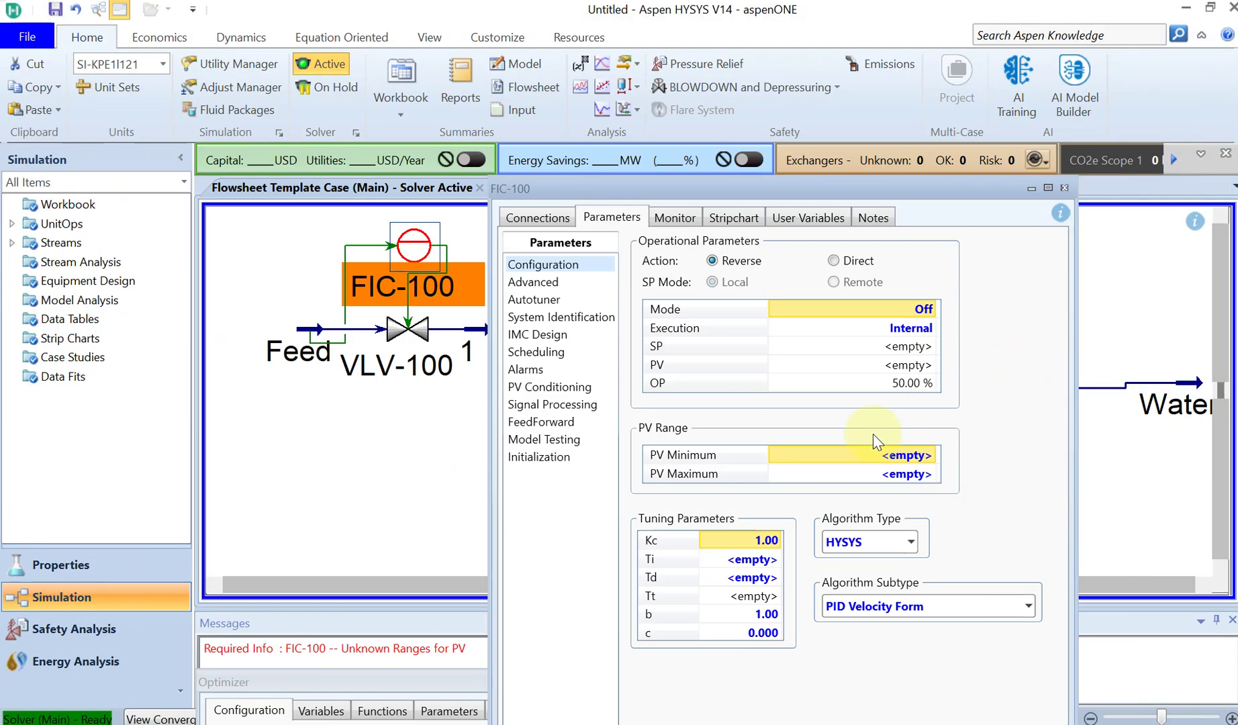
click(758, 561)
text(1)
key(Return)
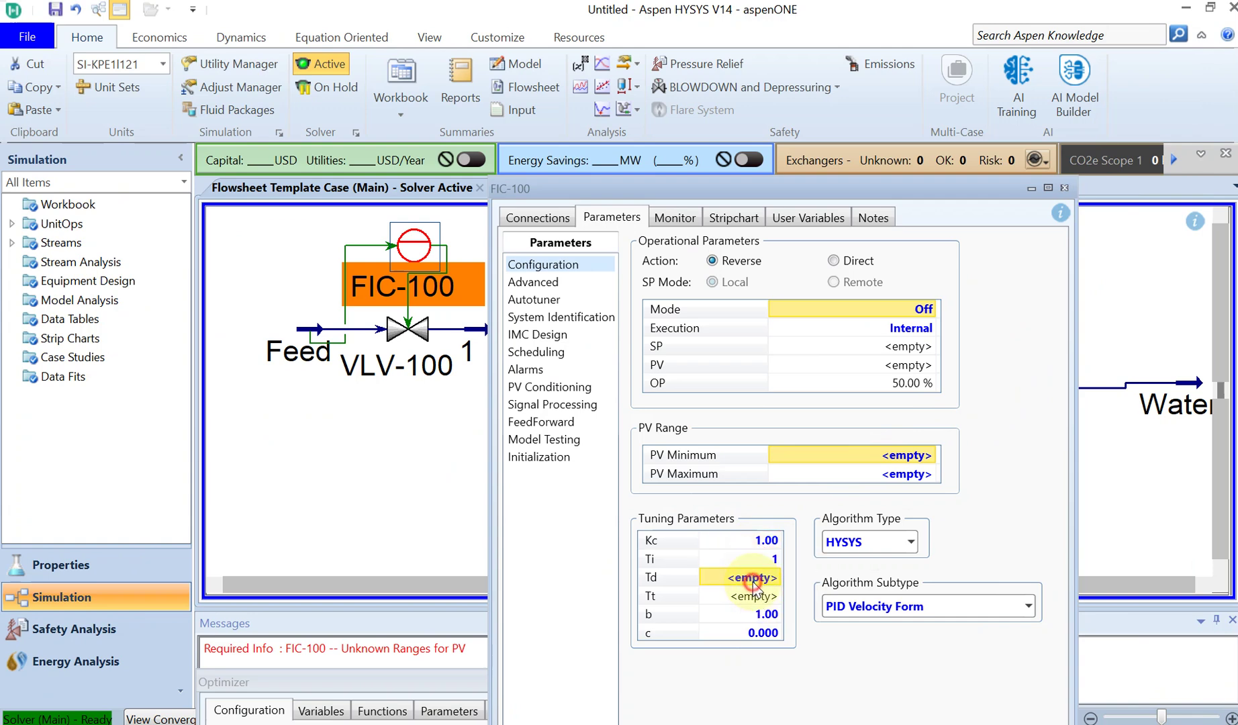
- Check the flow controller's gain in the PowerPoint sketch, and set FIC-100's Kc to 0.5 in HYSYS
key(alt+Tab)
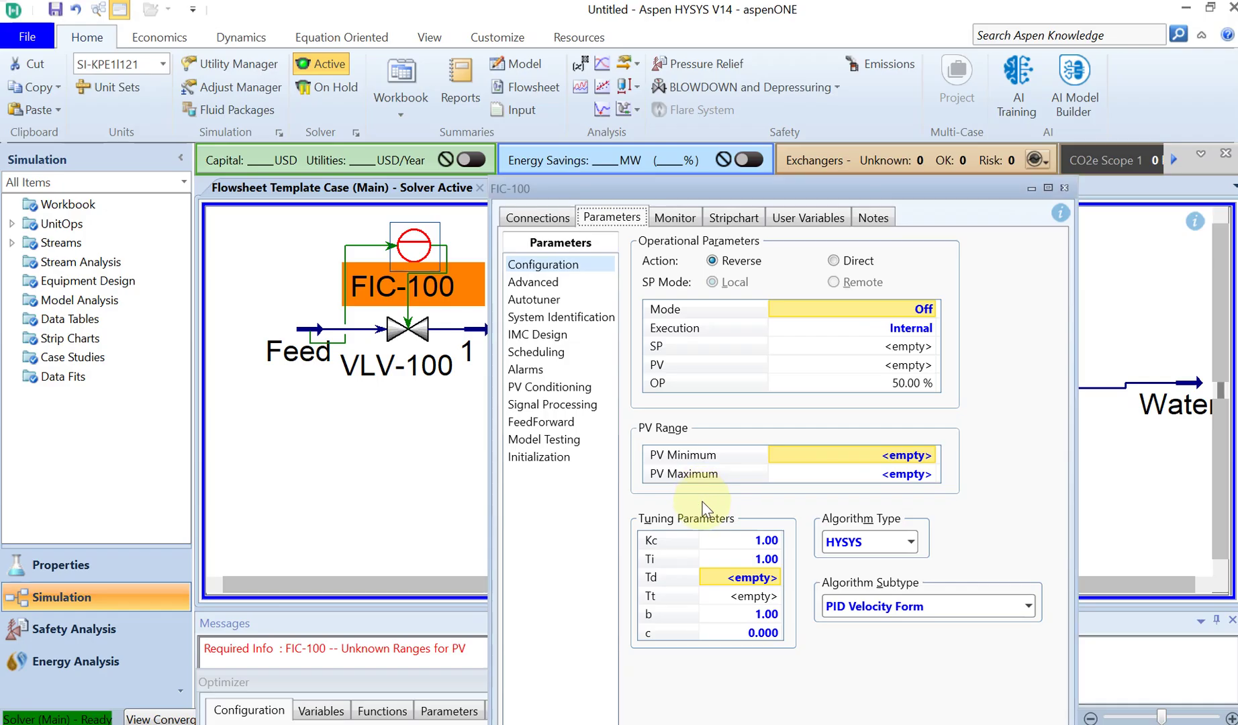
key(alt+Tab)
click(758, 561)
click(766, 541)
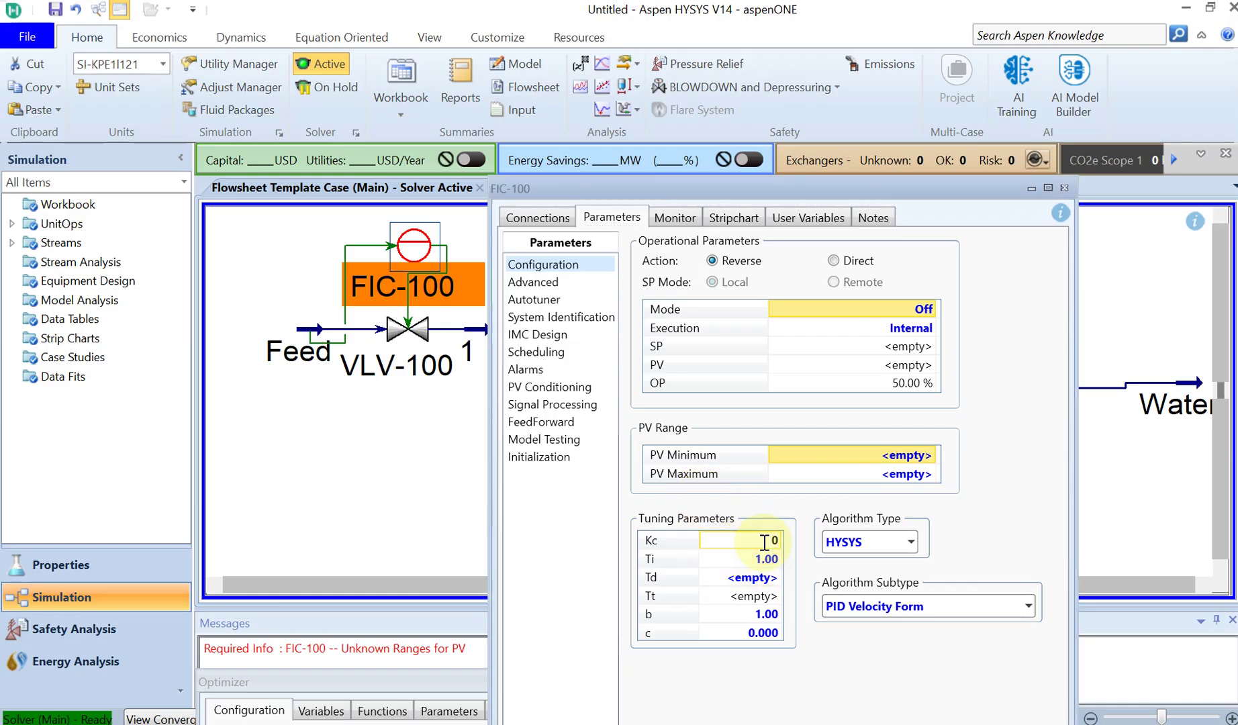
text(0.5)
click(758, 578)
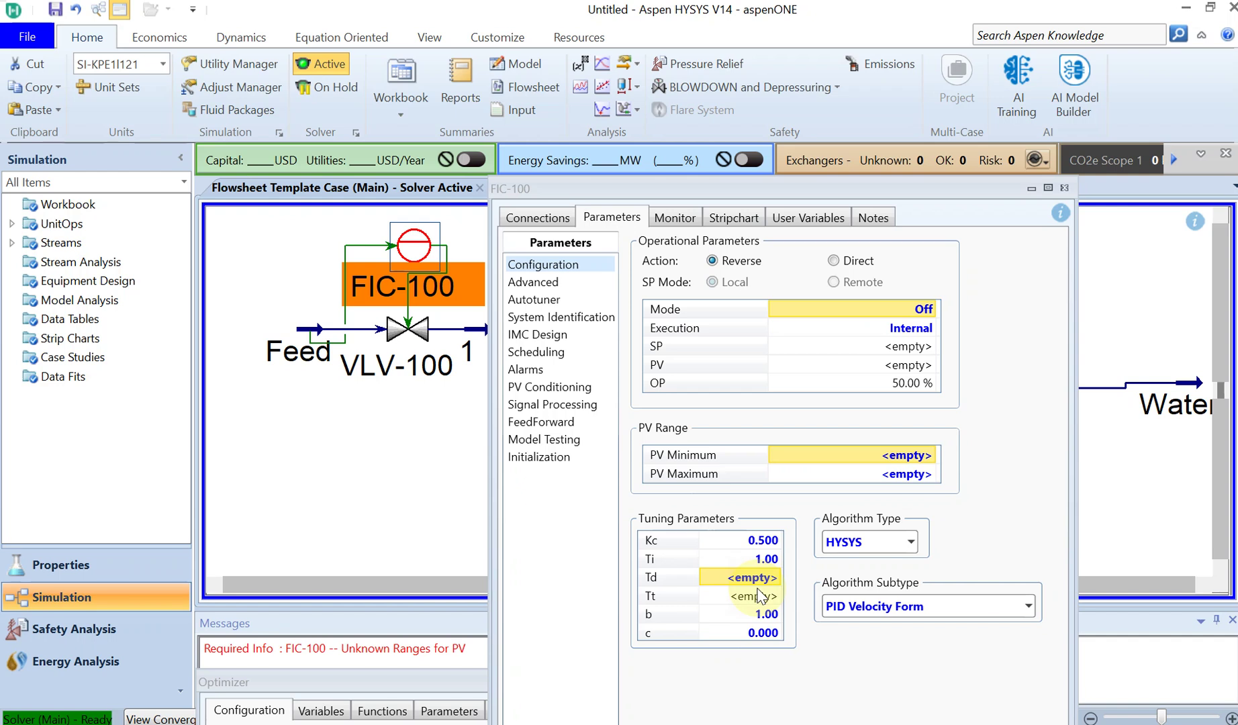
- Set FIC-100's PV range to a minimum of 0 and a maximum of 7000 kg/h, and close the controller
click(880, 457)
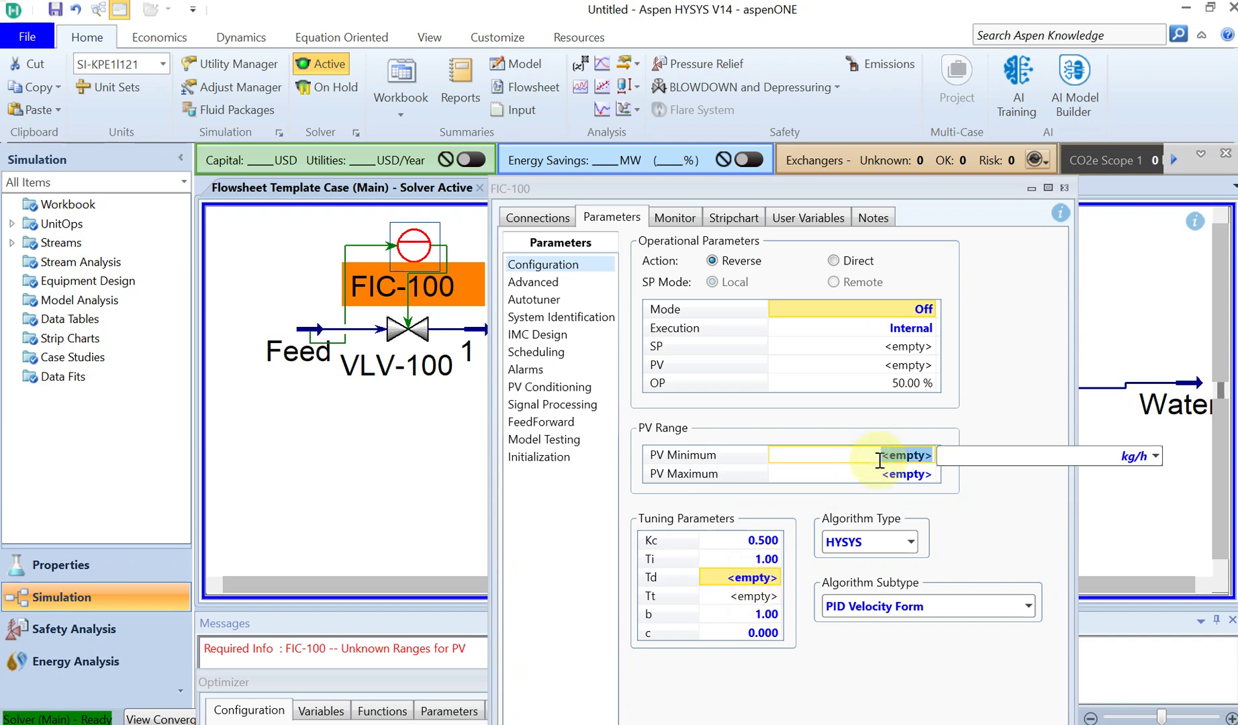
text(0)
click(892, 481)
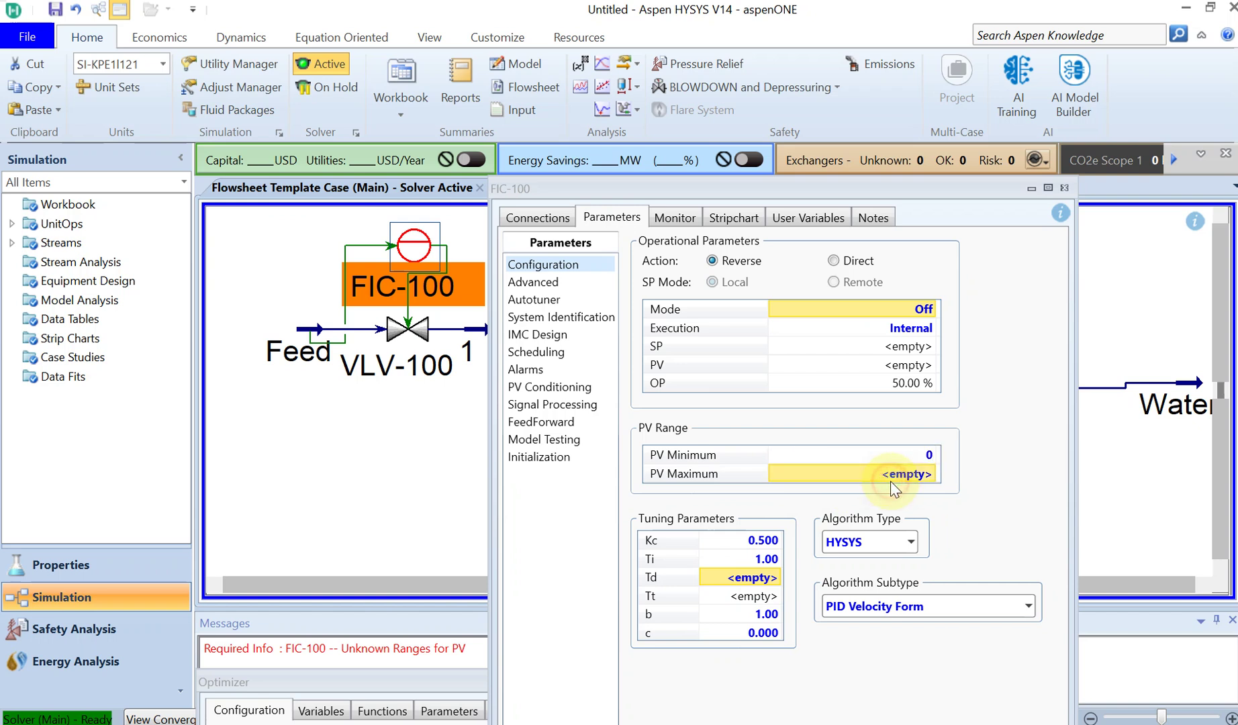
text(7000)
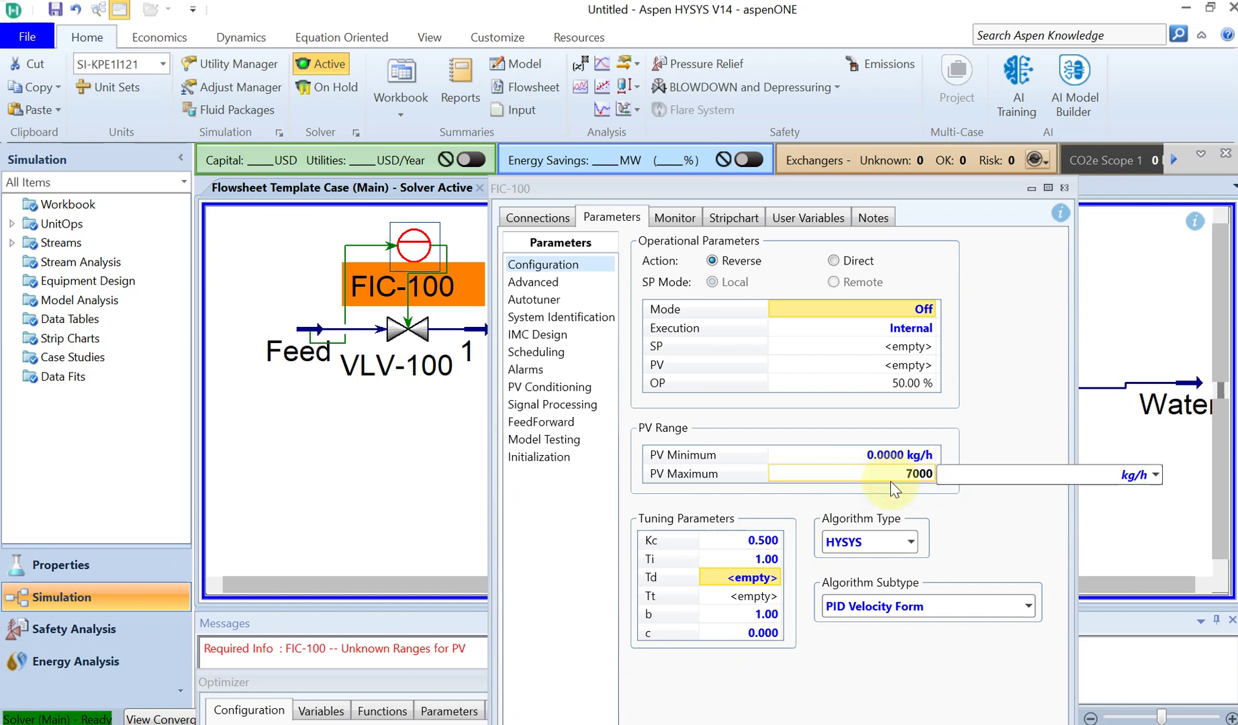
key(Return)
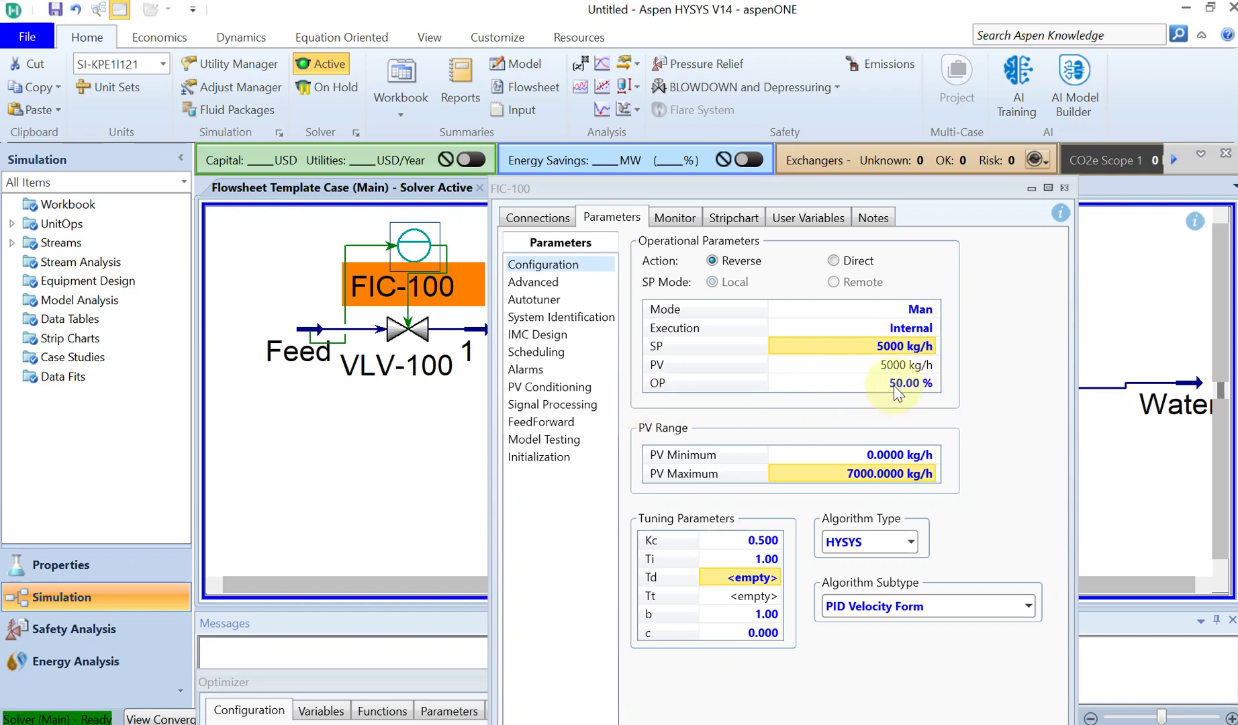
click(1066, 188)
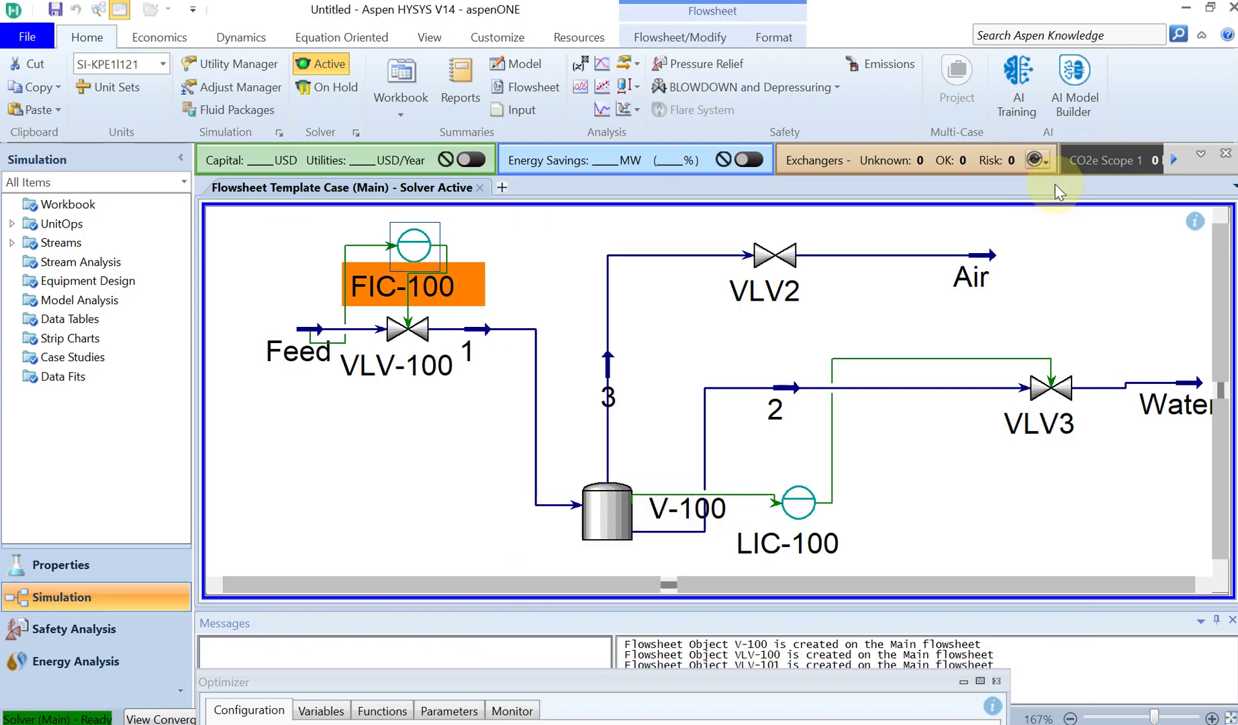
- Request the switch to dynamics mode, and have the Dynamics Assistant disable the stream pressure specifications
click(255, 38)
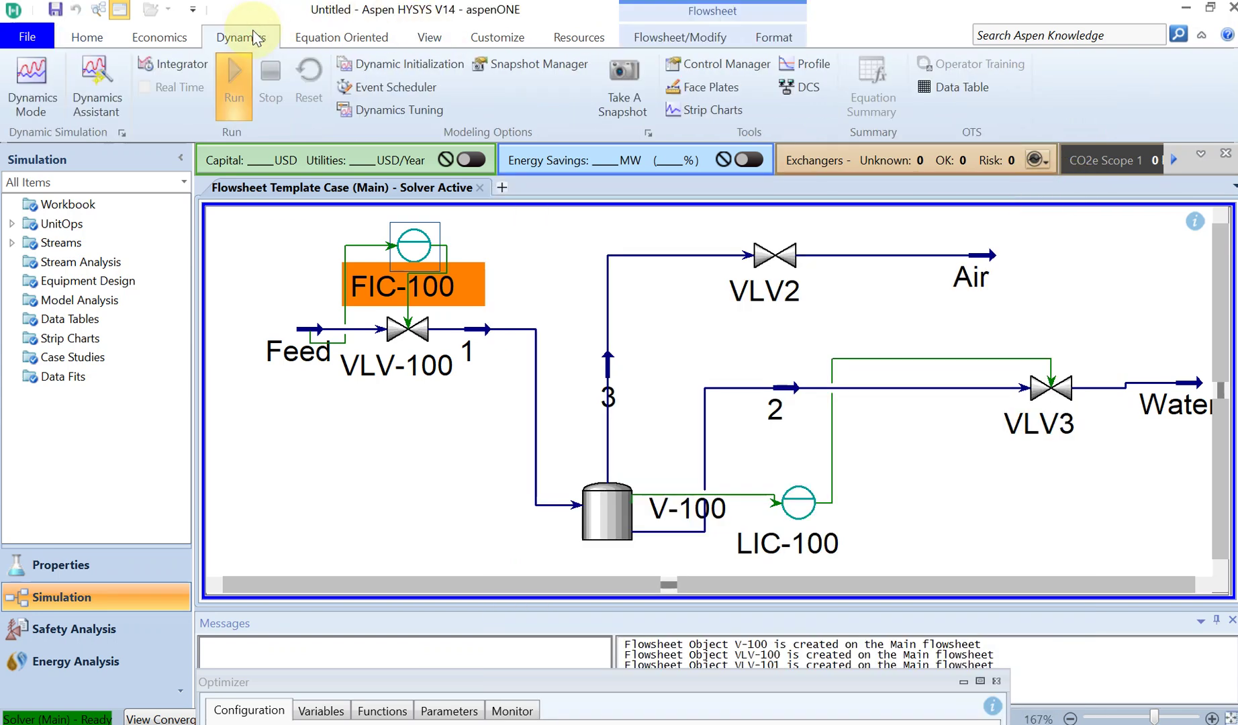
click(45, 79)
click(706, 448)
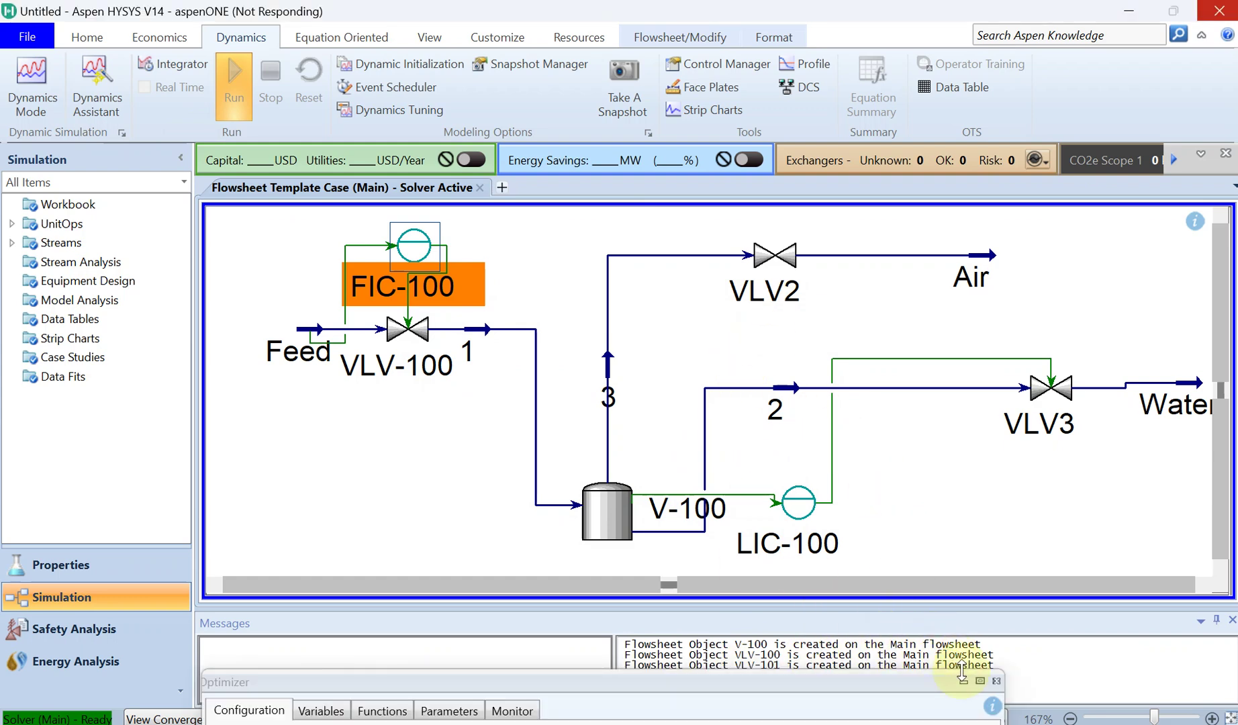
drag(890, 318, 572, 124)
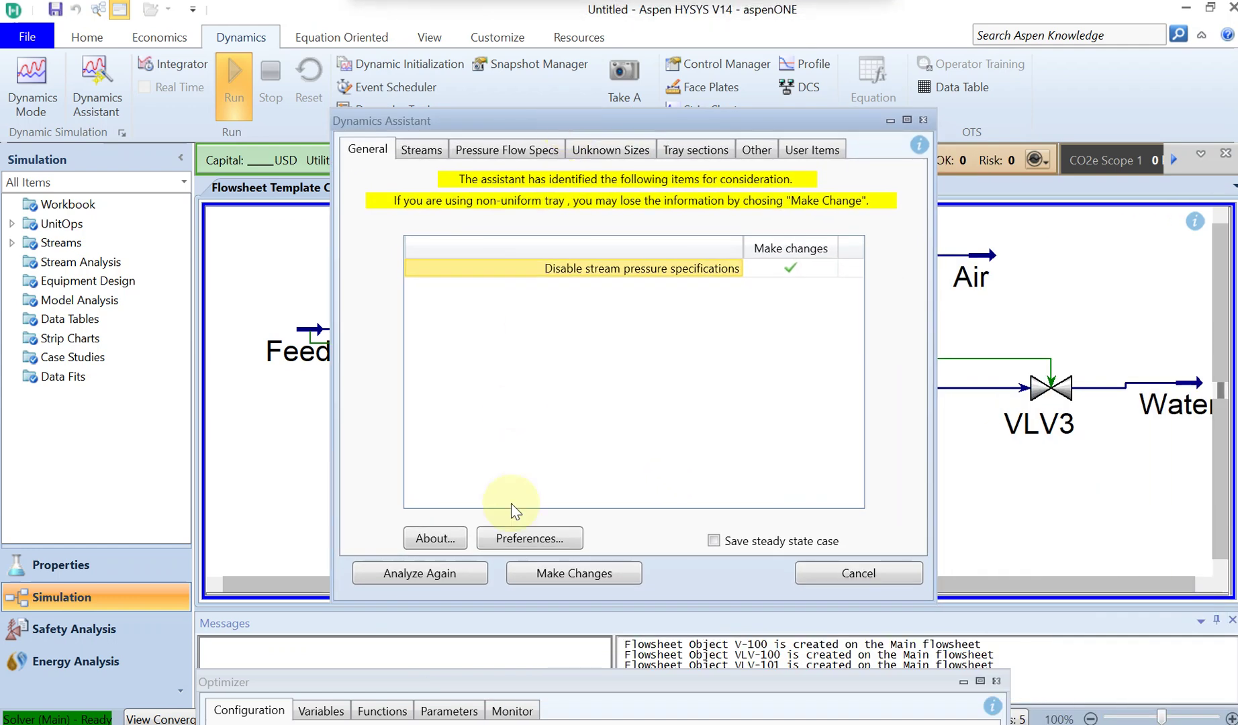
click(540, 573)
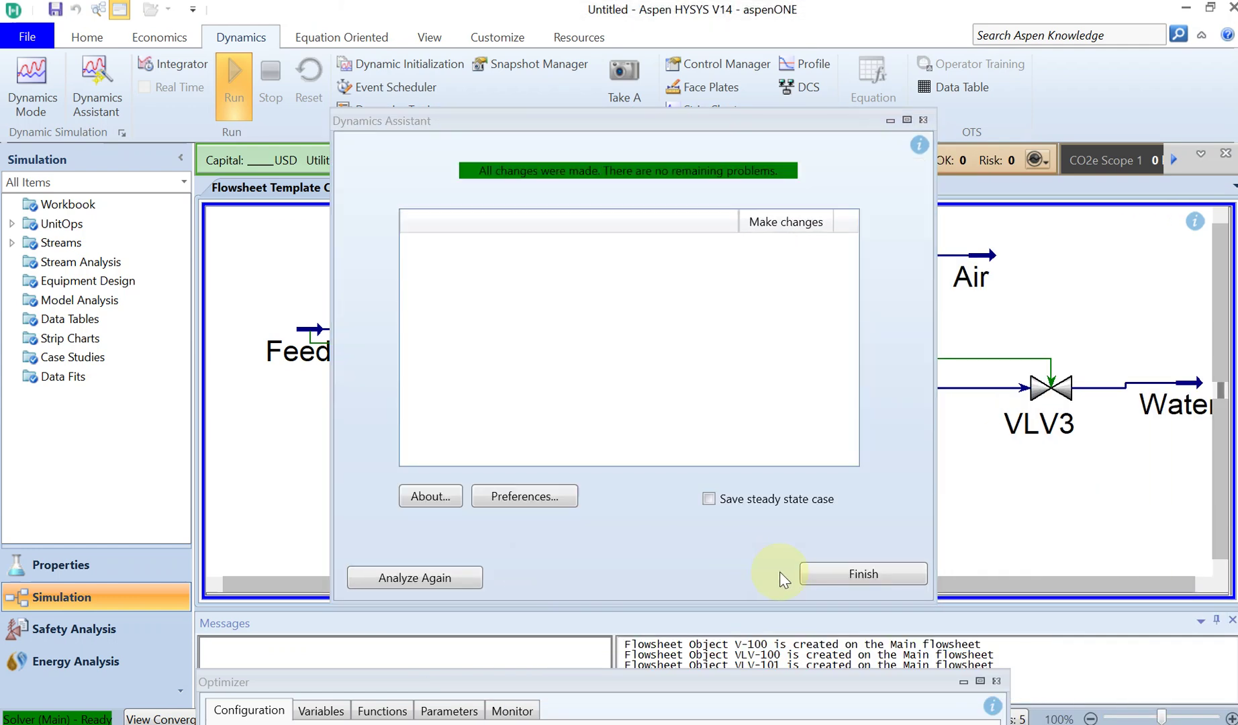
click(837, 571)
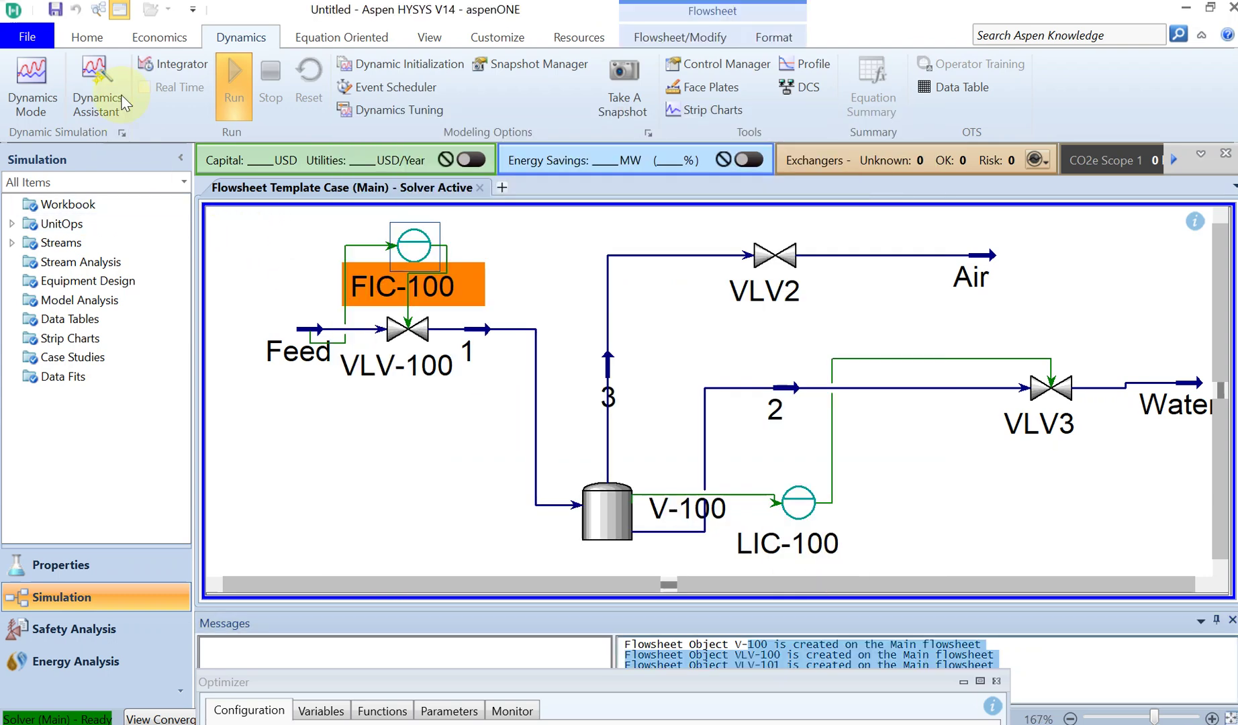
- Set the integrator's end time to 100 minutes and its acceleration to 0.1, and close the Integrator window
click(148, 74)
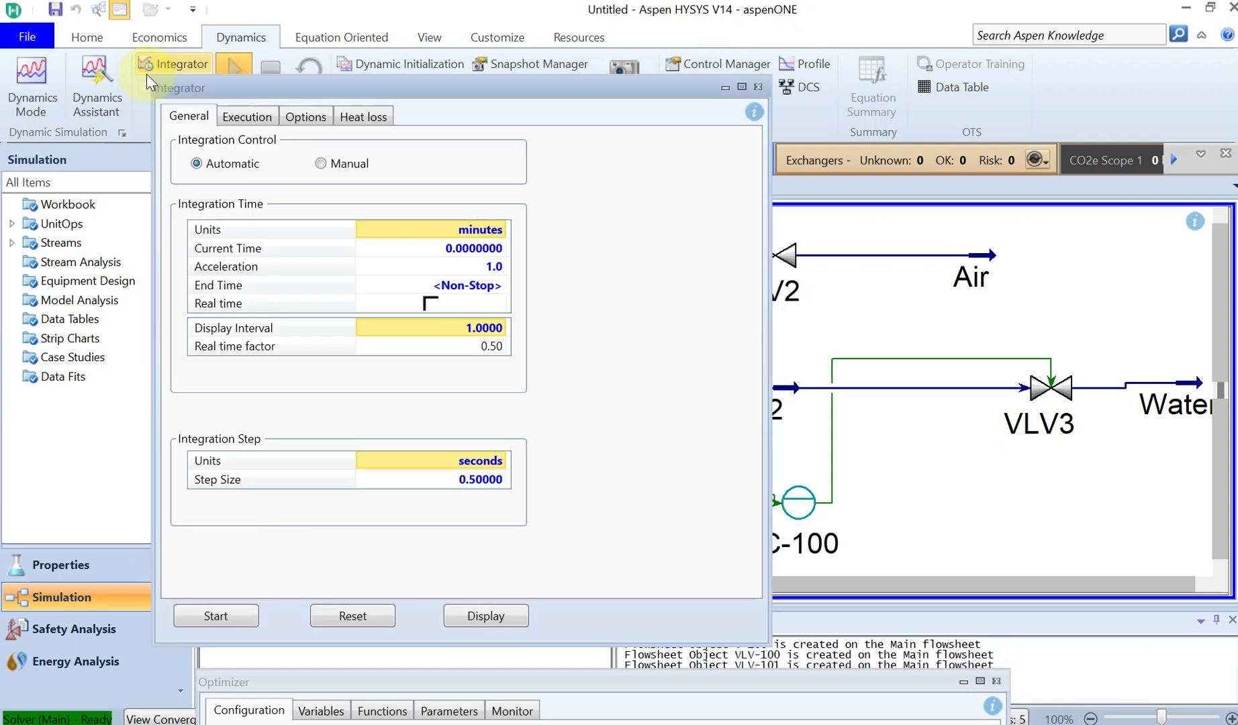
click(415, 285)
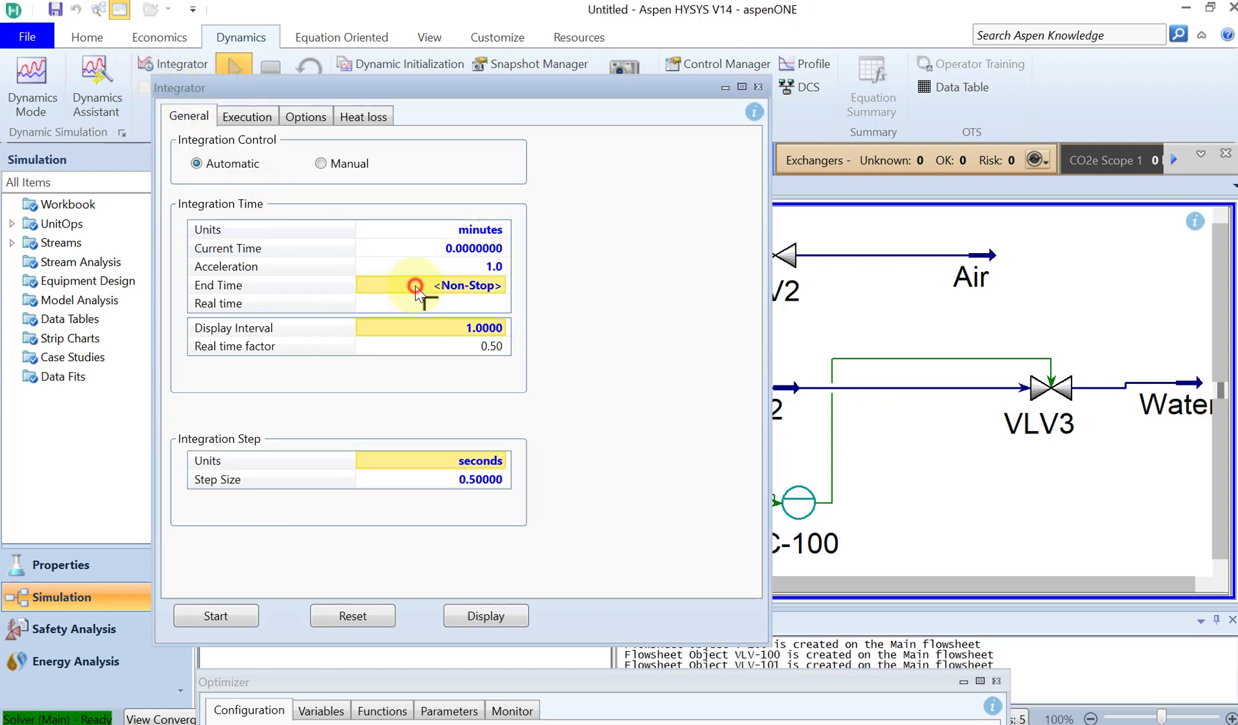
text(100)
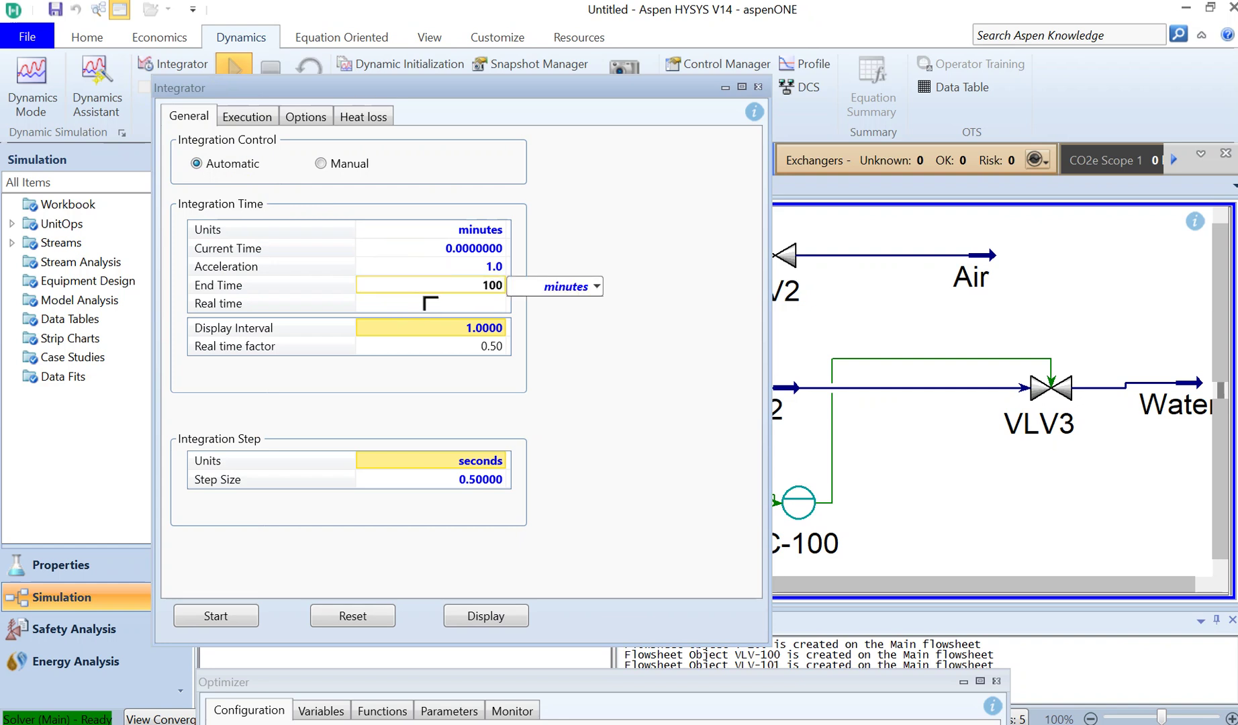
click(427, 267)
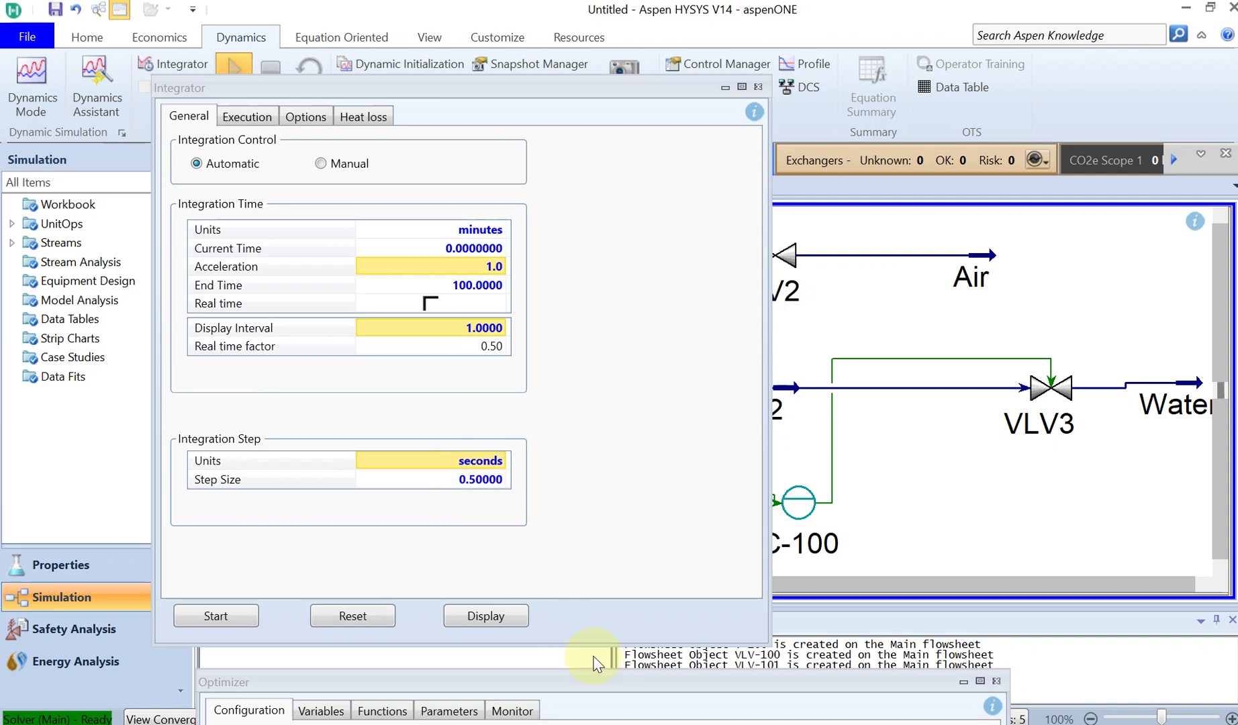
text(0.1)
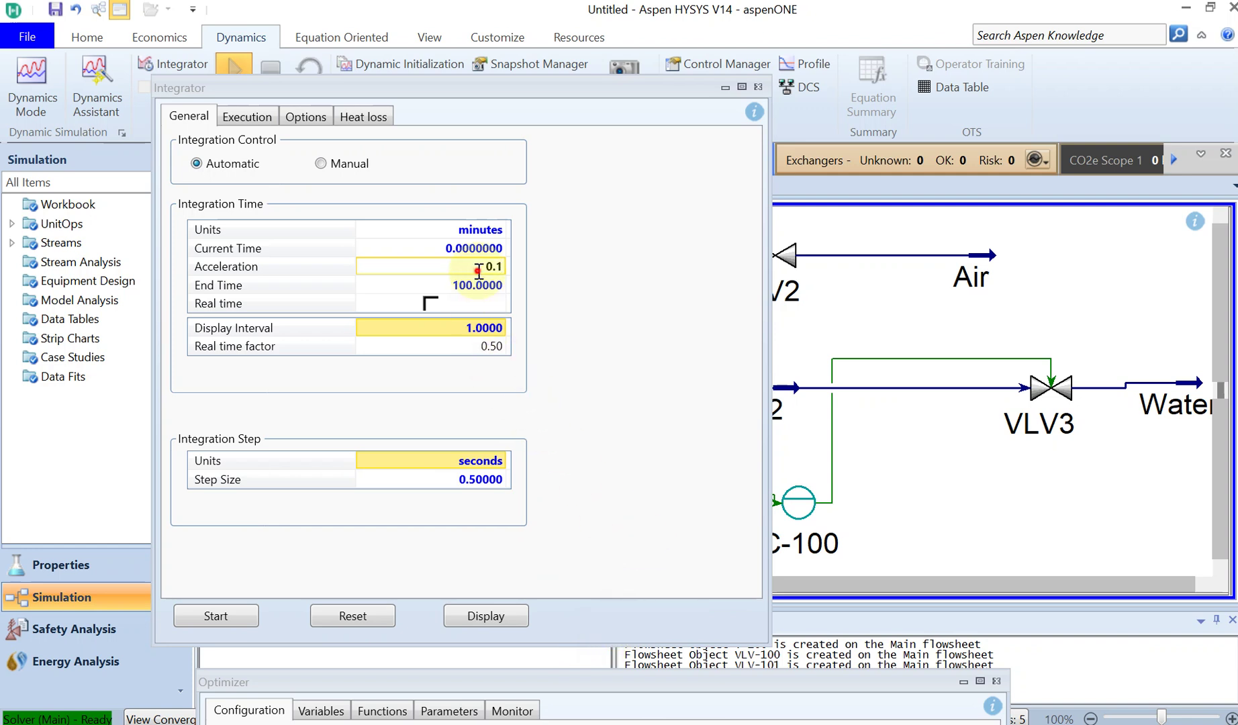
click(497, 232)
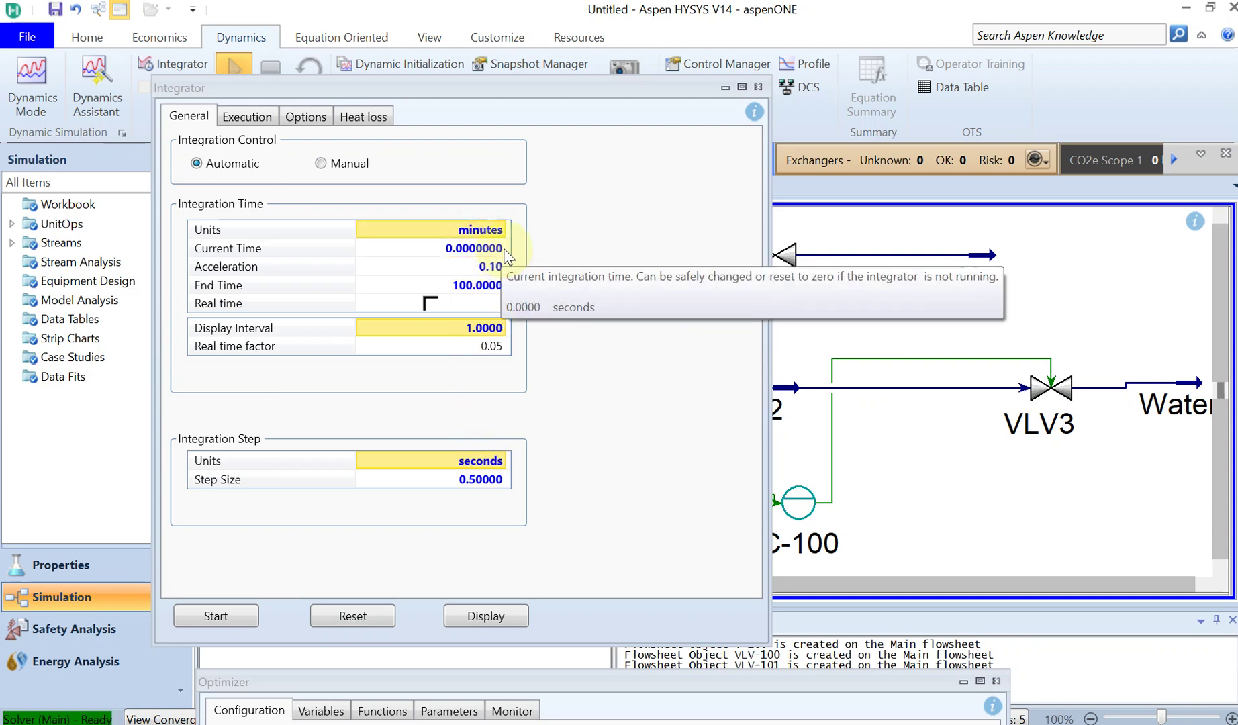
click(758, 88)
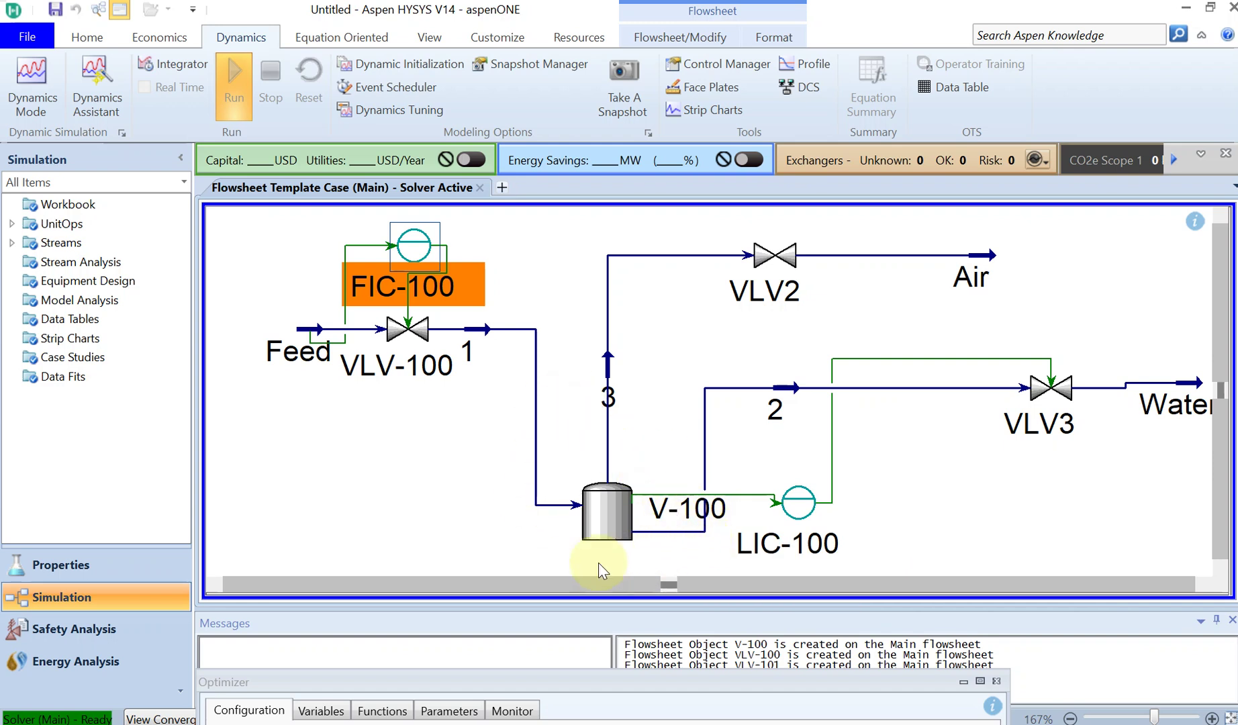
- Create a new strip chart and open its setup, moving the strip chart list out of the way
click(688, 115)
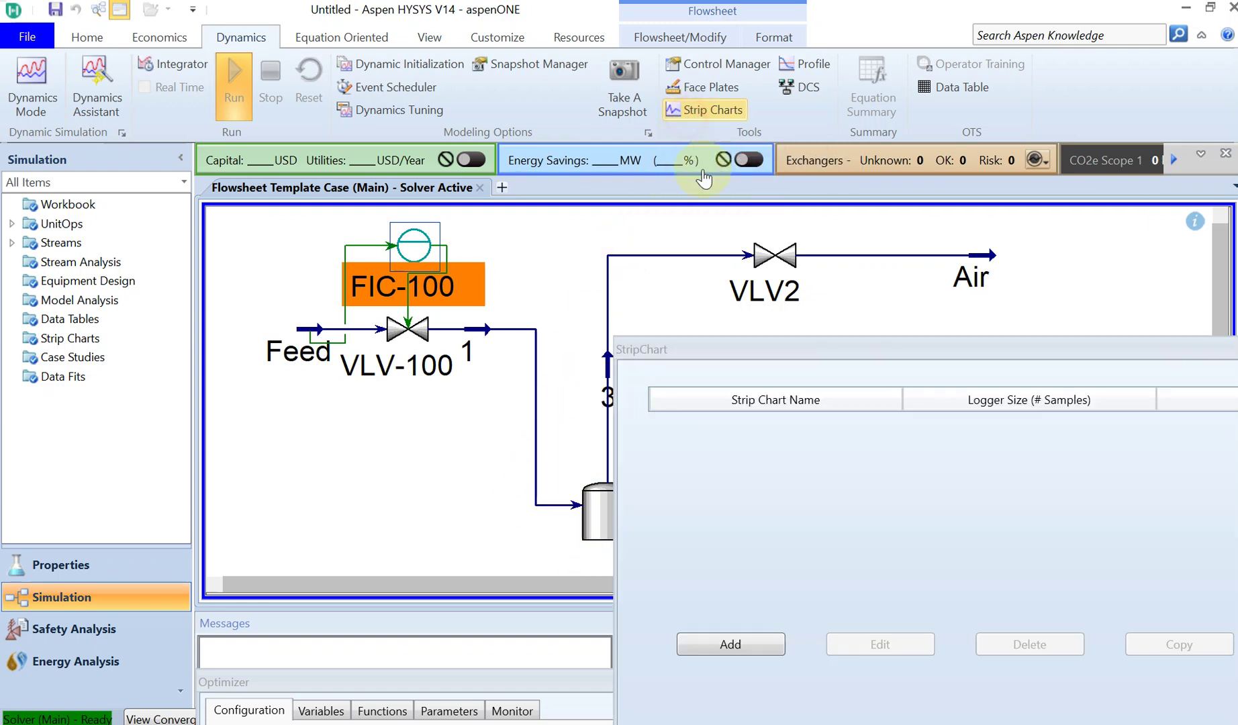
drag(777, 348, 619, 146)
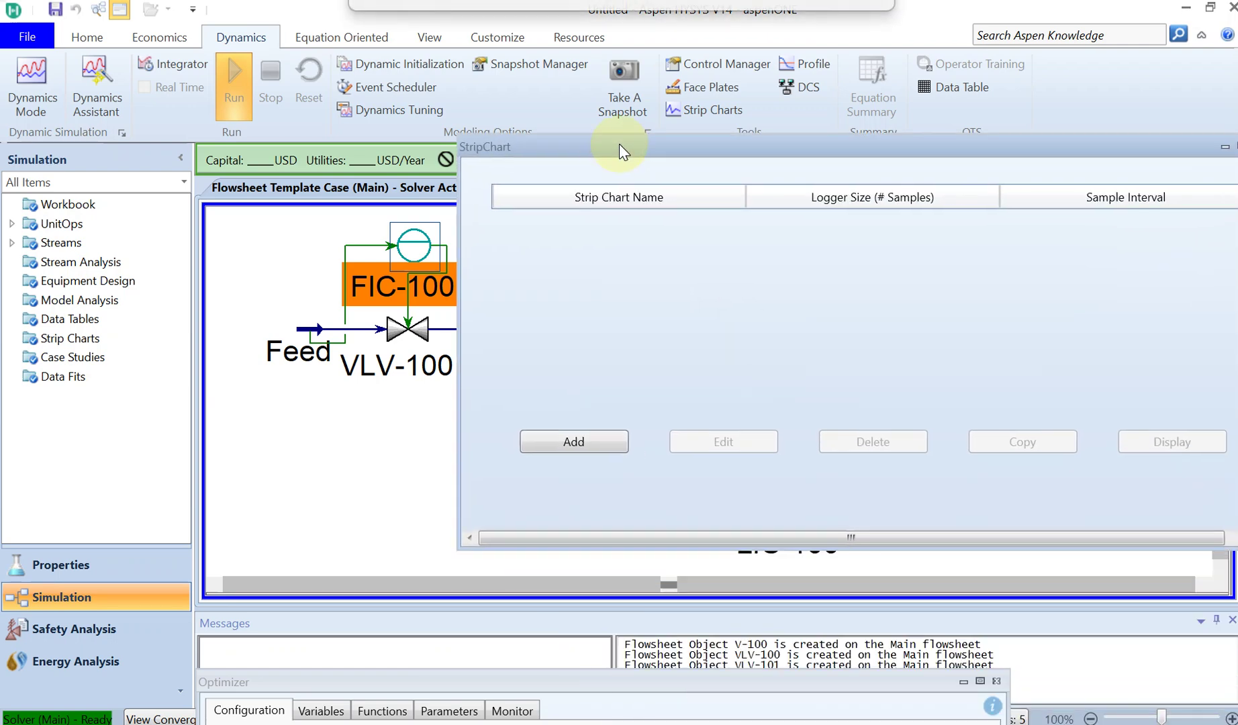
click(587, 443)
drag(717, 166, 930, 290)
drag(1009, 269, 467, 610)
- Add the Liquid Volume Percent of tank V-100 to the strip chart, filtering the variables by "liquid"
click(317, 529)
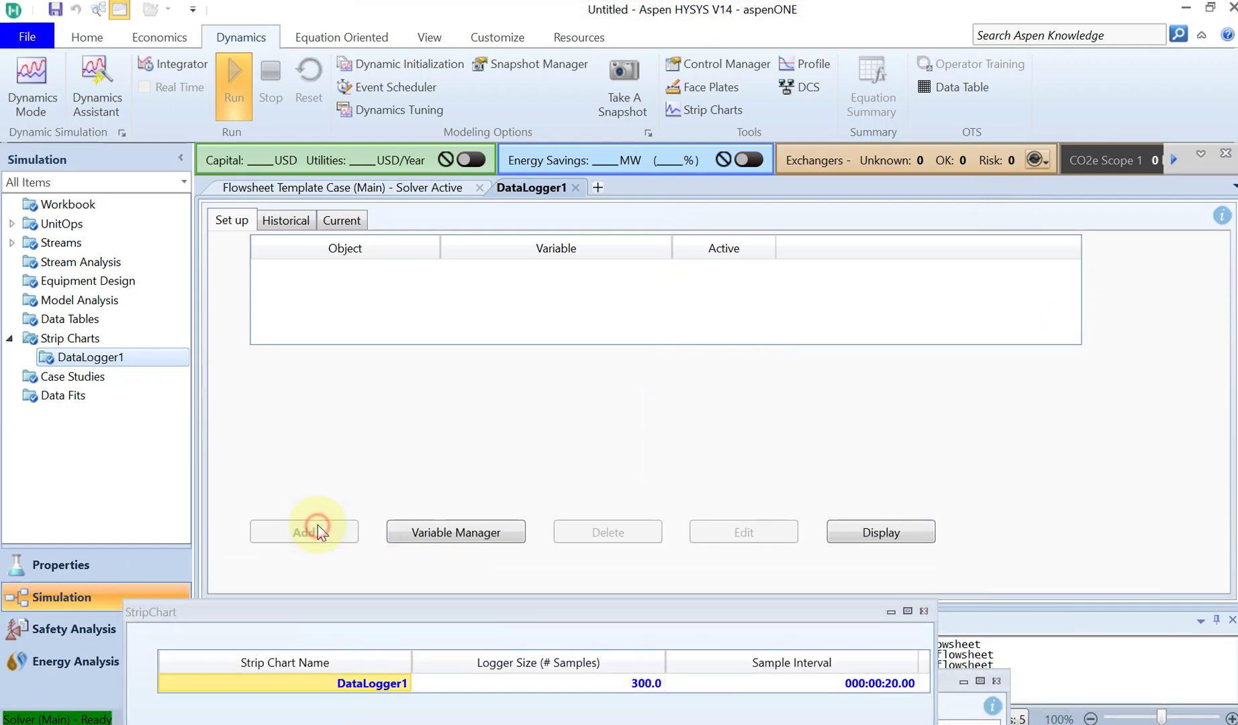
drag(512, 187, 559, 197)
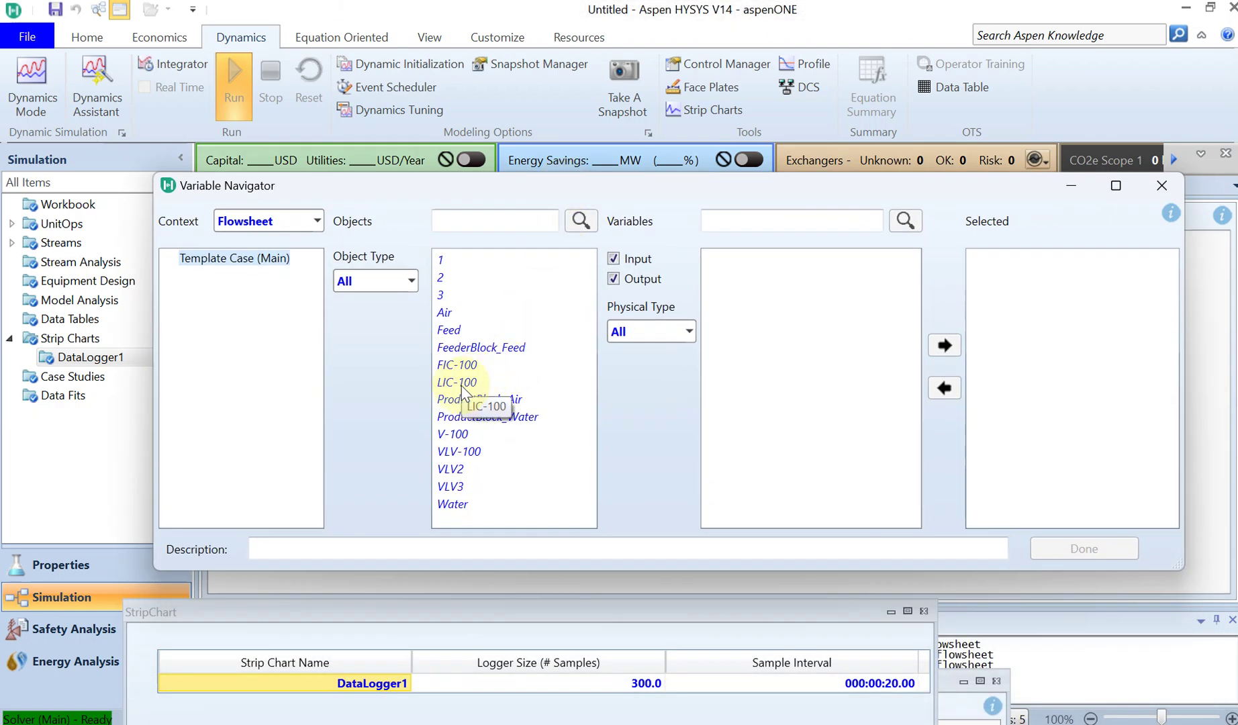
click(444, 435)
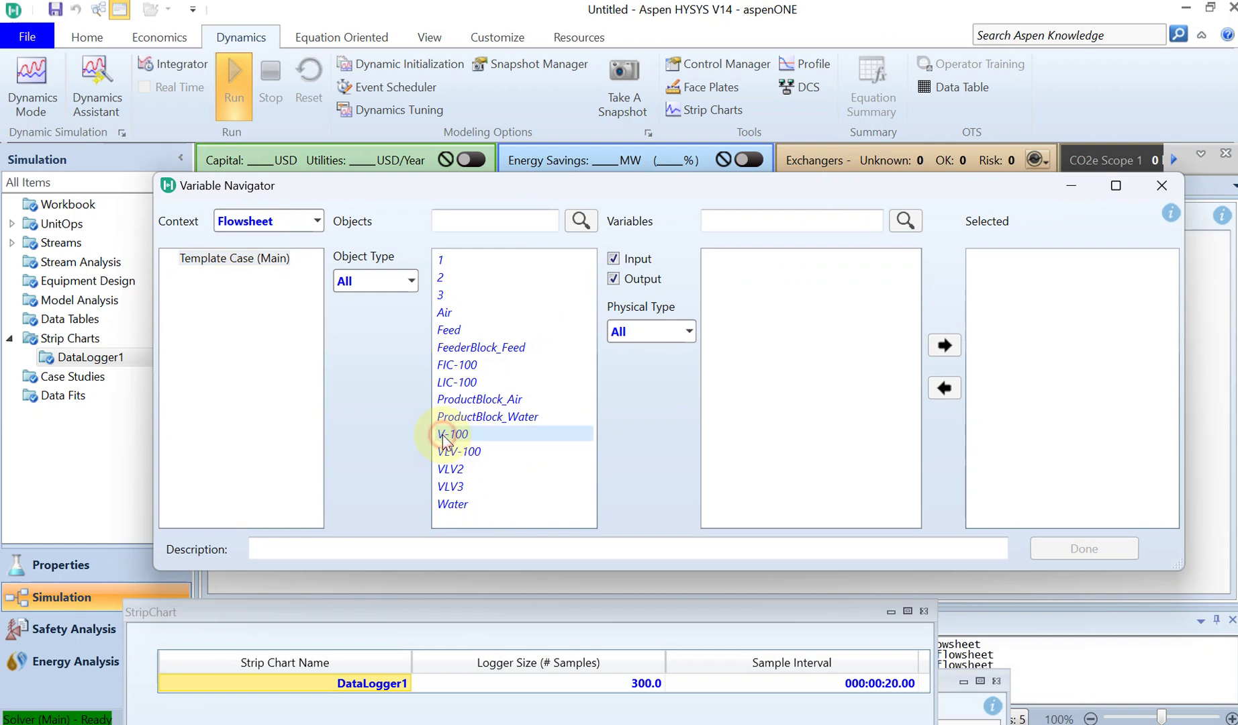
click(773, 227)
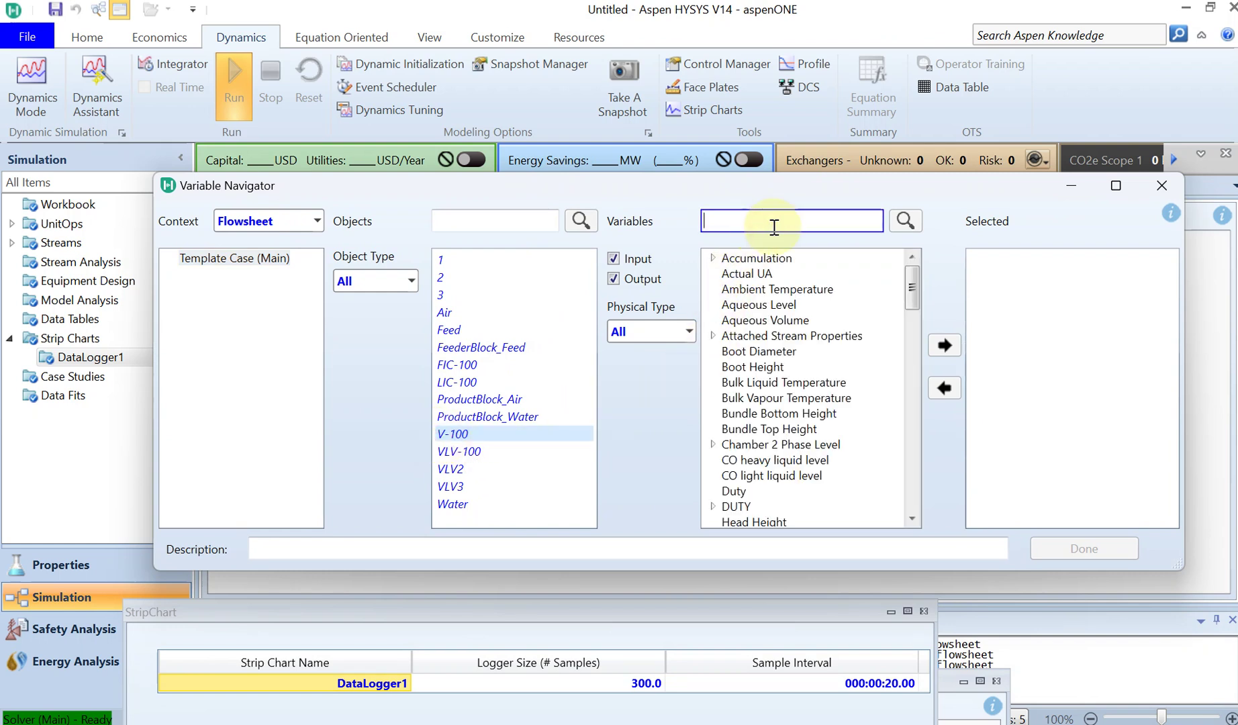
text(liquid)
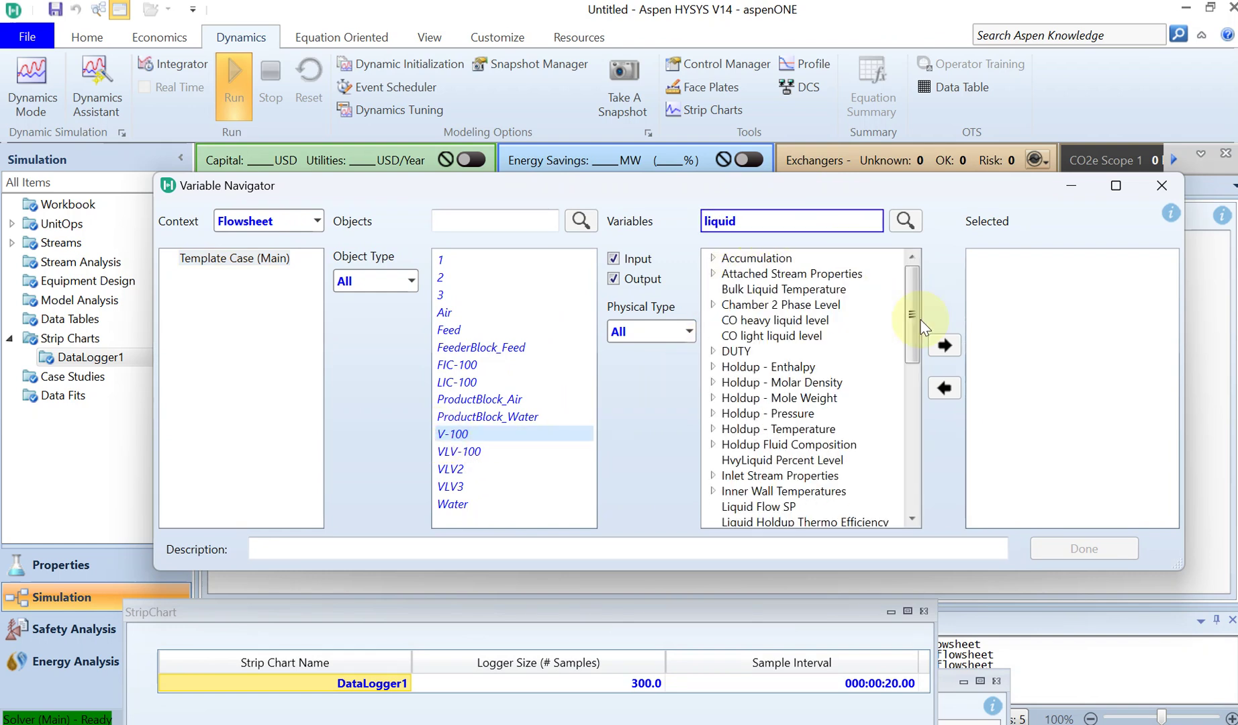
drag(917, 333, 896, 421)
click(782, 445)
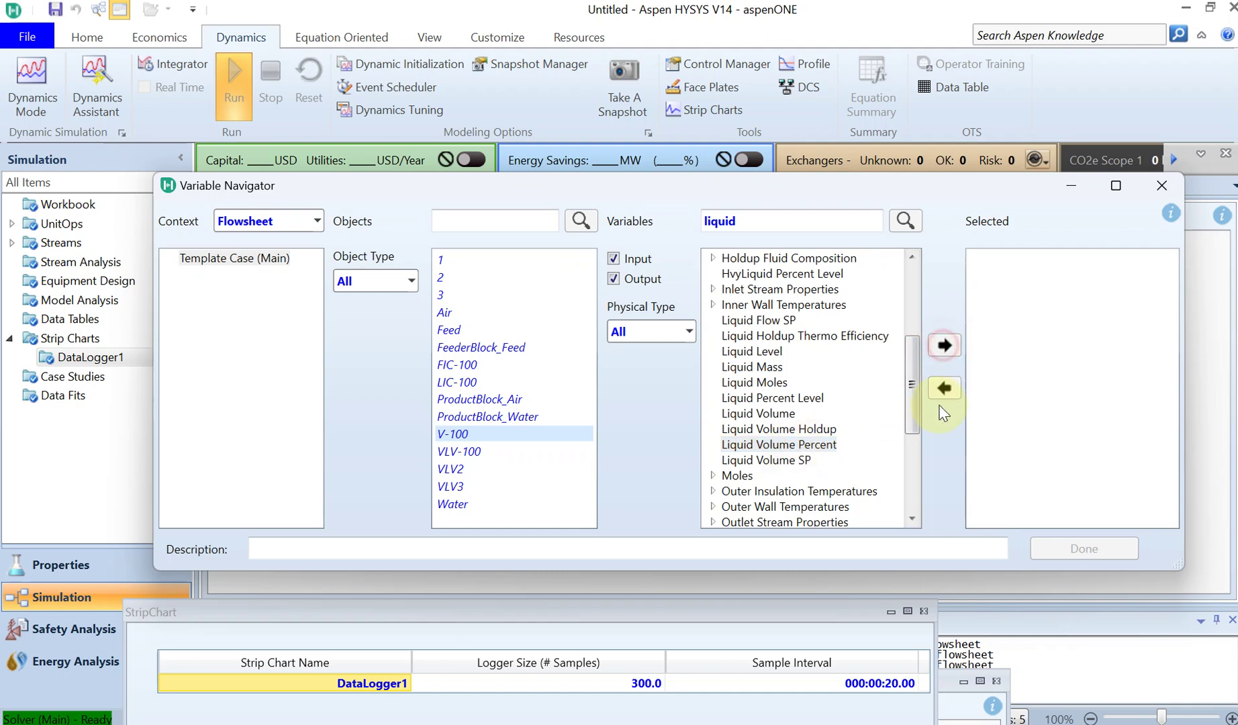
click(944, 346)
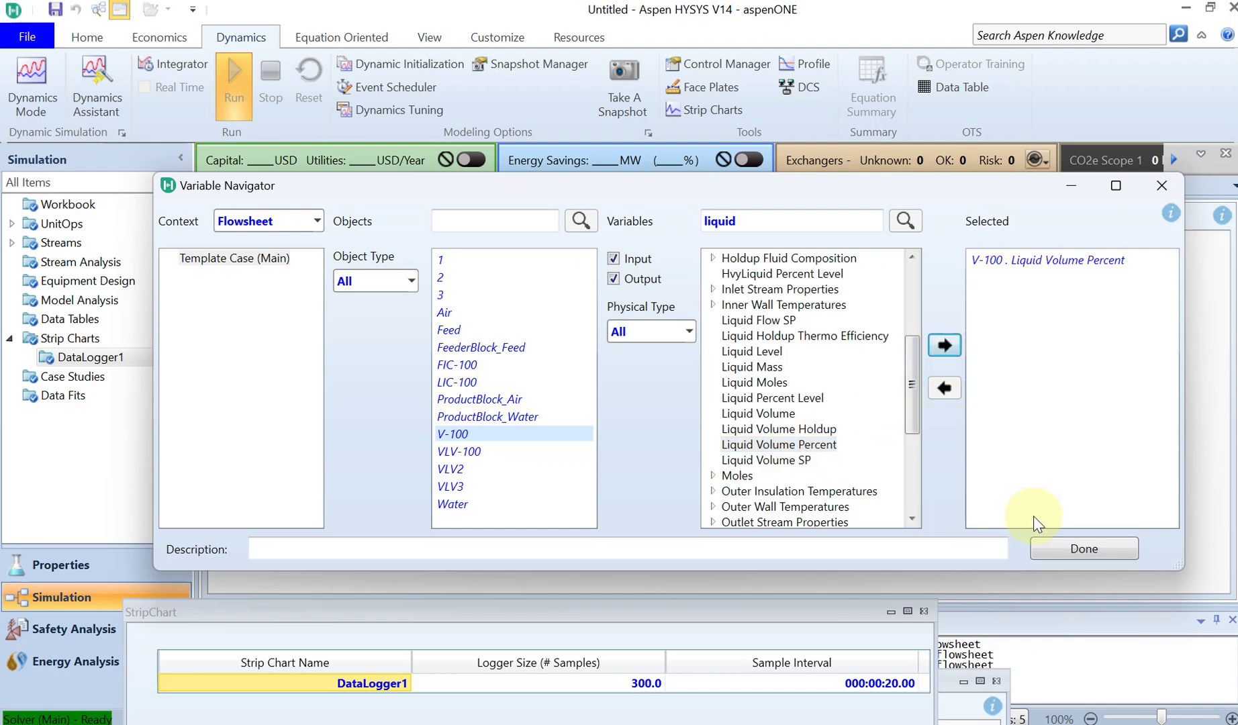
click(1077, 551)
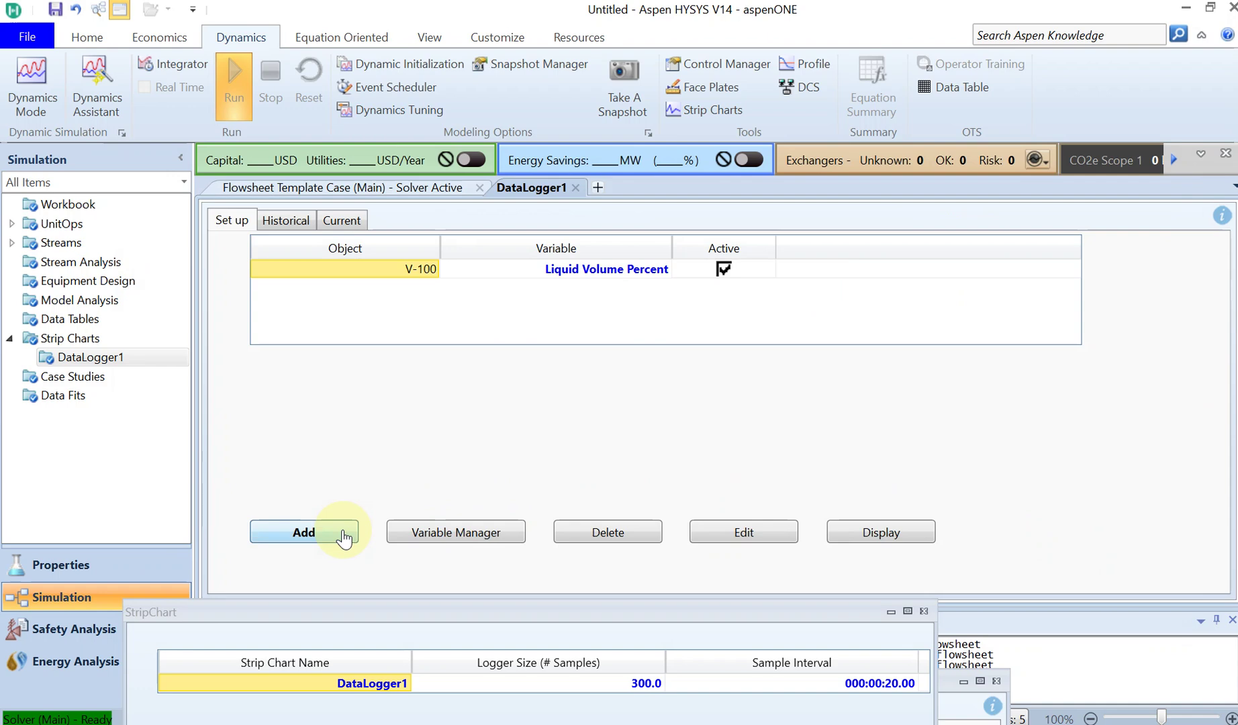
- Add the setpoint variable SP of level controller LIC-100 to the strip chart, filtering the variables by "sp"
click(344, 537)
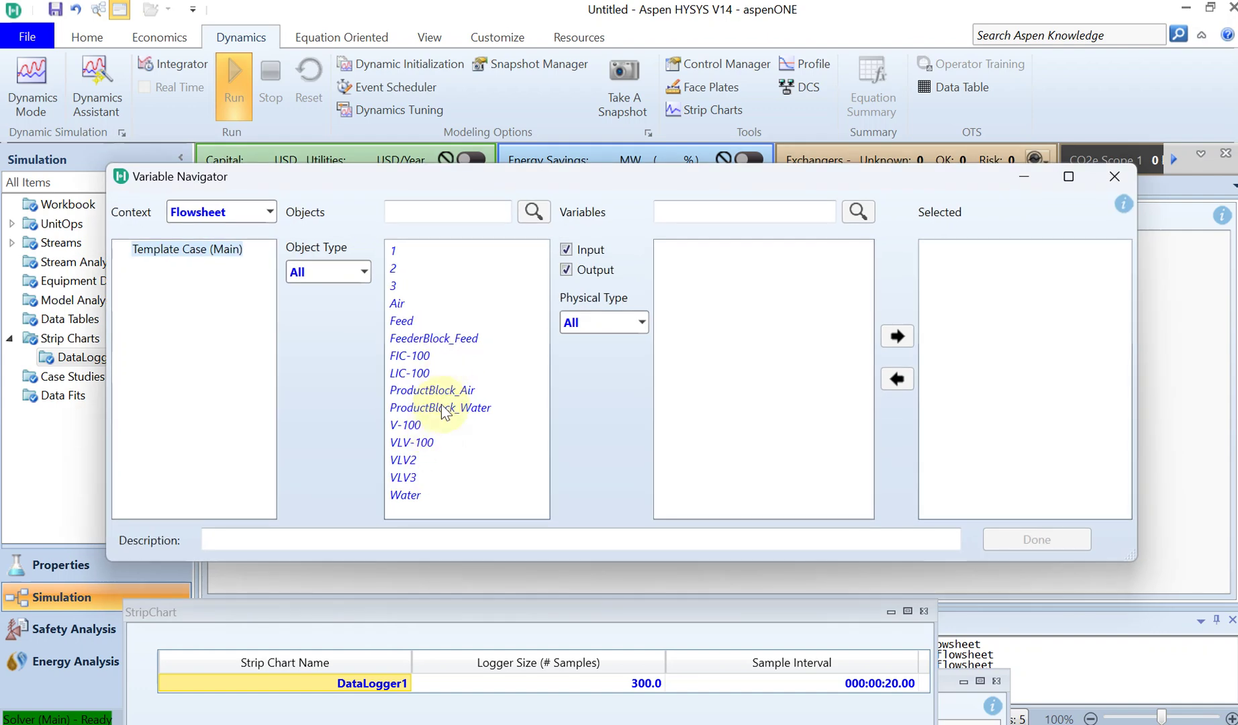
click(417, 374)
click(695, 217)
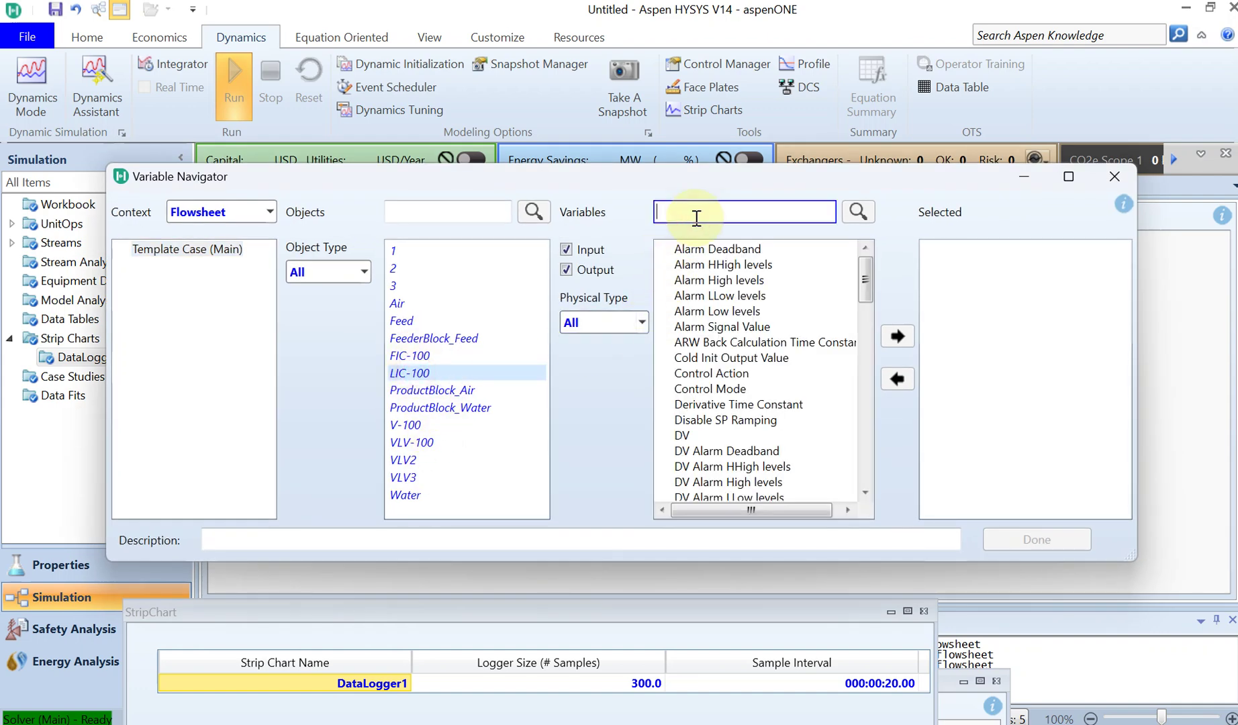
text(set)
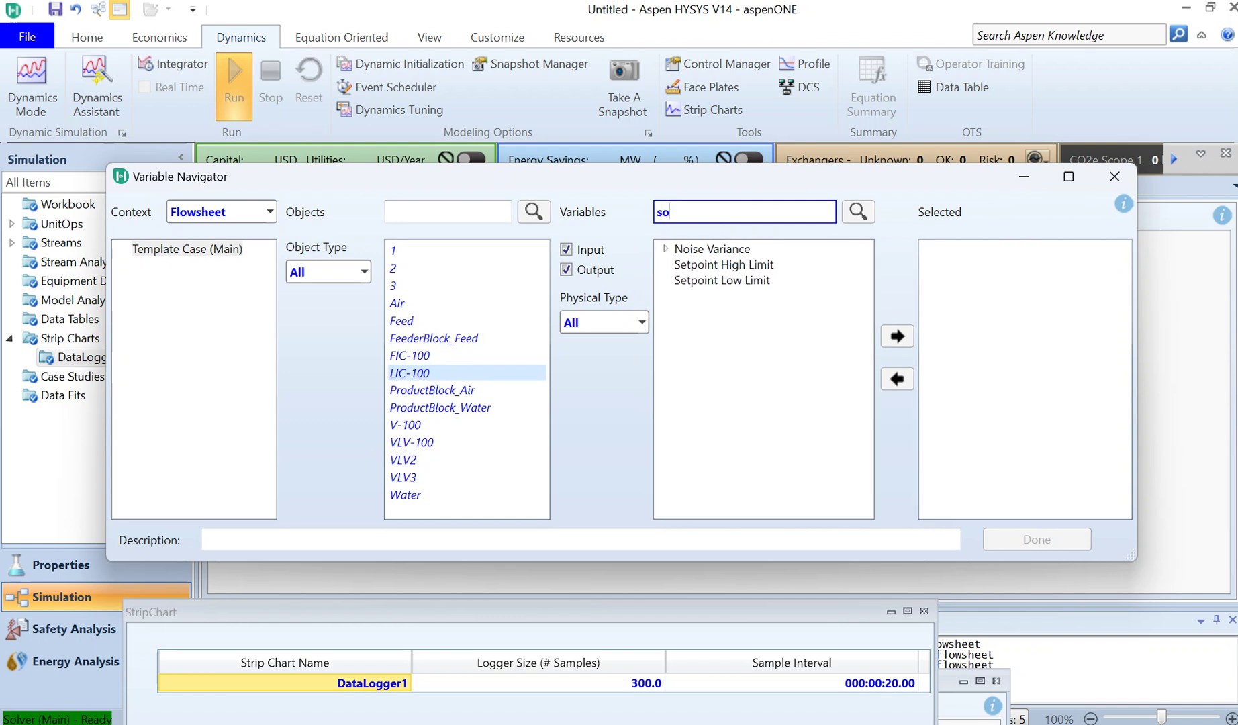
key(BackSpace)
text(o)
key(BackSpace)
text(e)
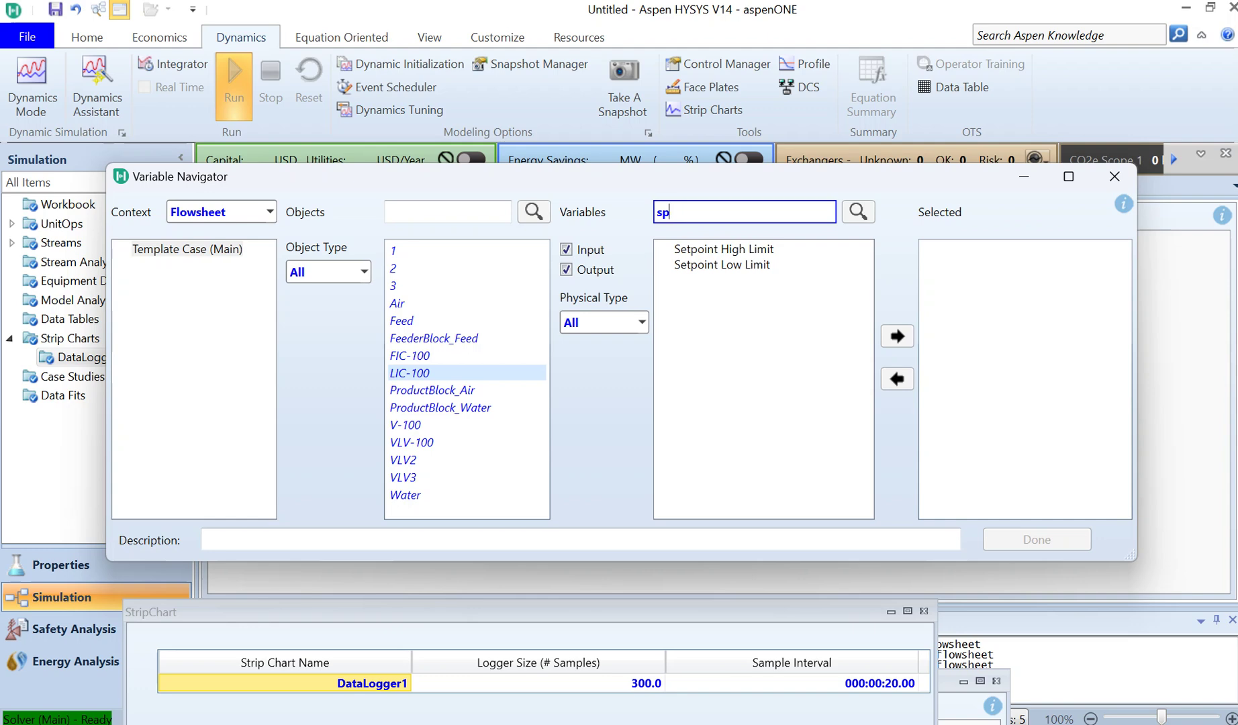
click(681, 326)
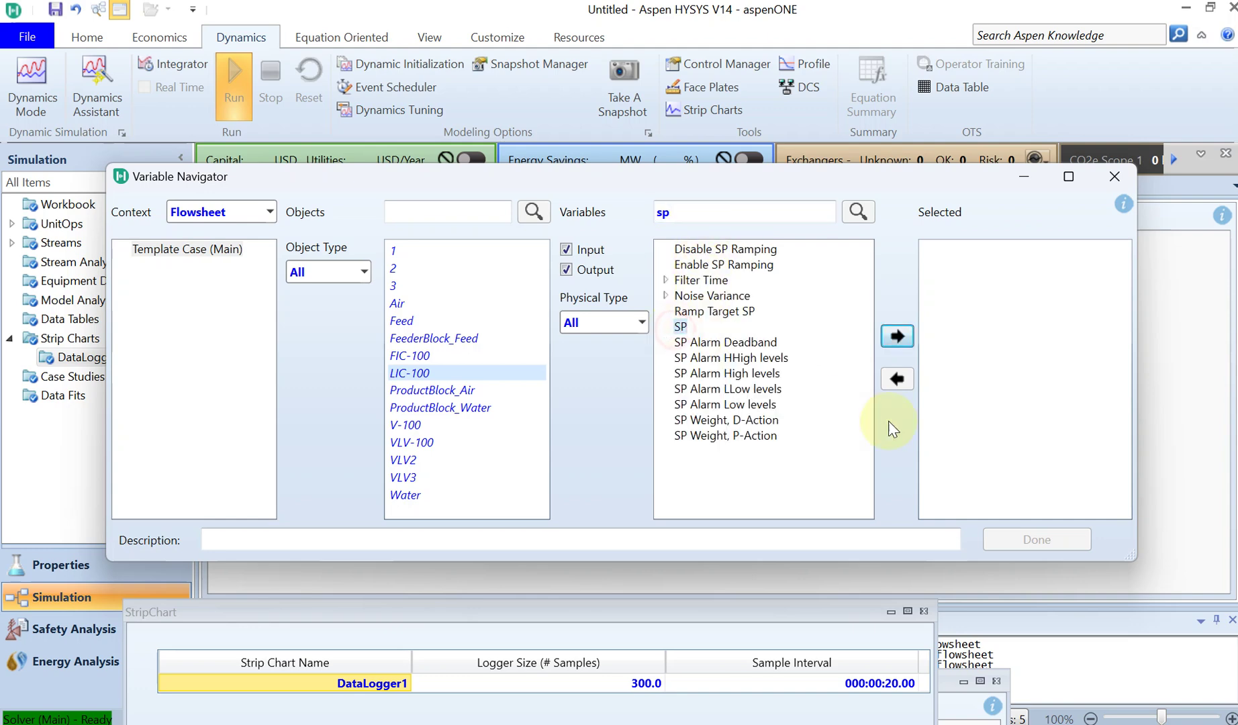
click(899, 337)
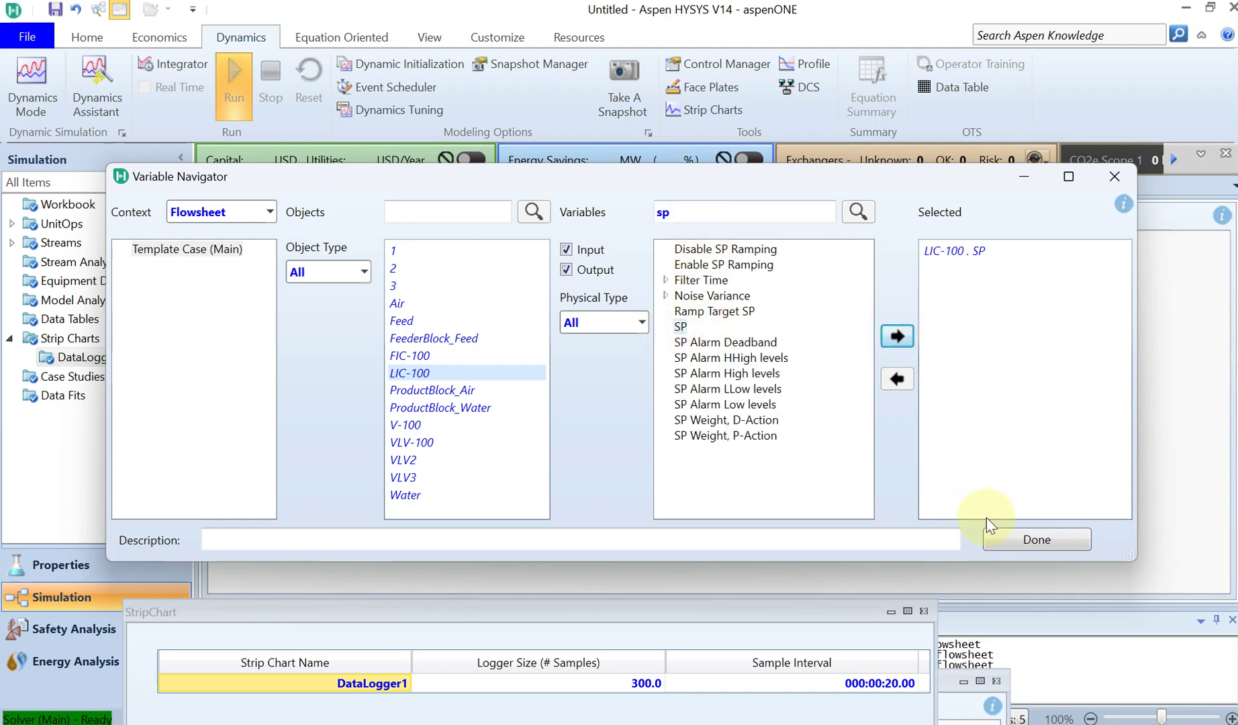
click(1010, 535)
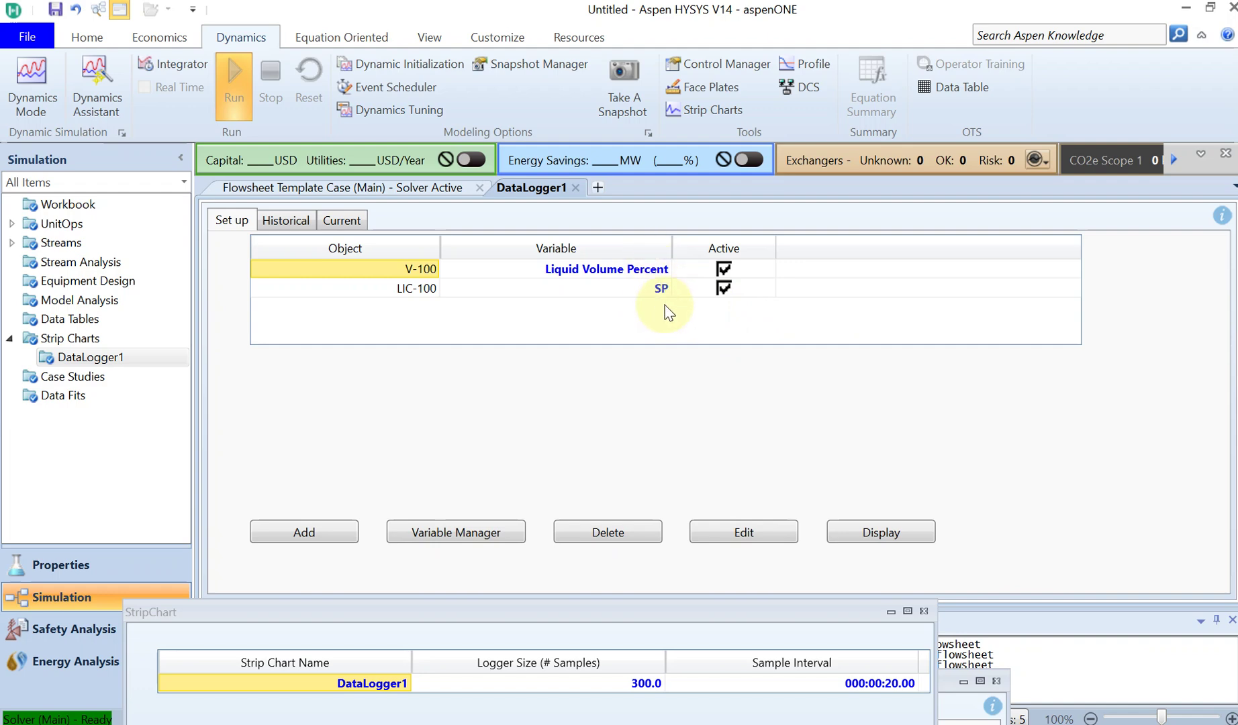
- Display the strip chart's plot, narrow it, and arrange it side by side with the reopened Integrator window
click(871, 538)
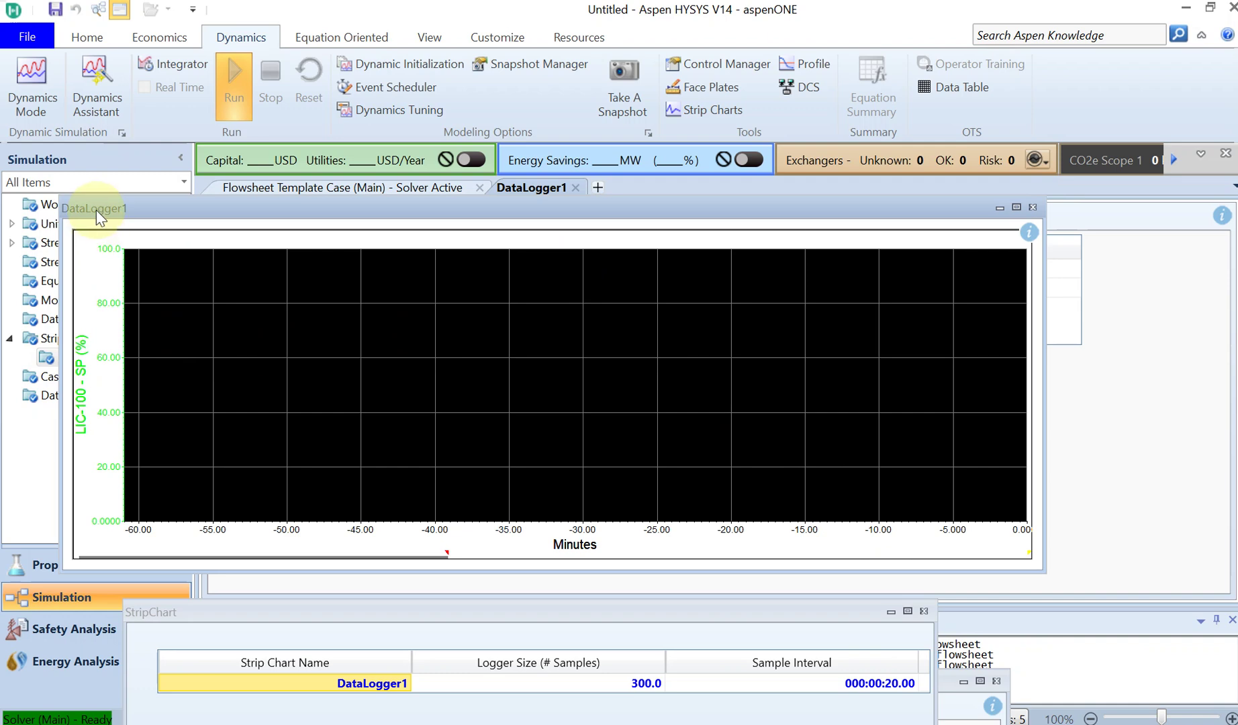
drag(96, 211, 360, 100)
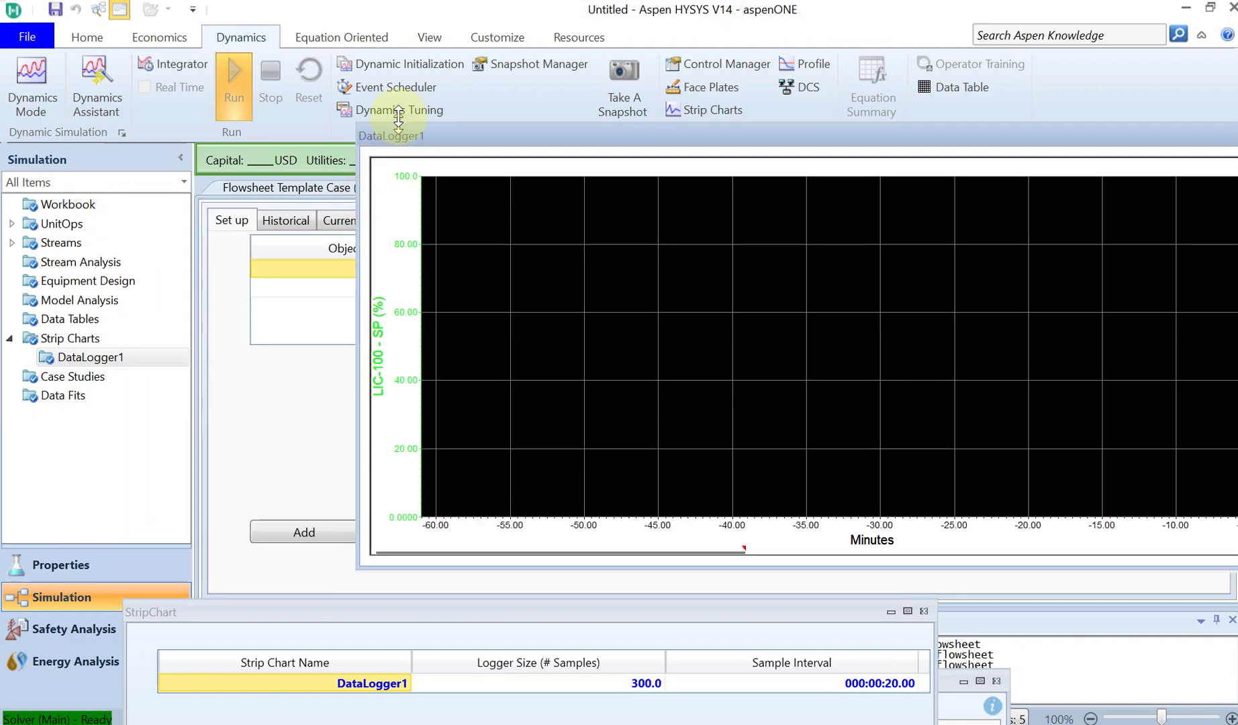
drag(357, 292, 589, 291)
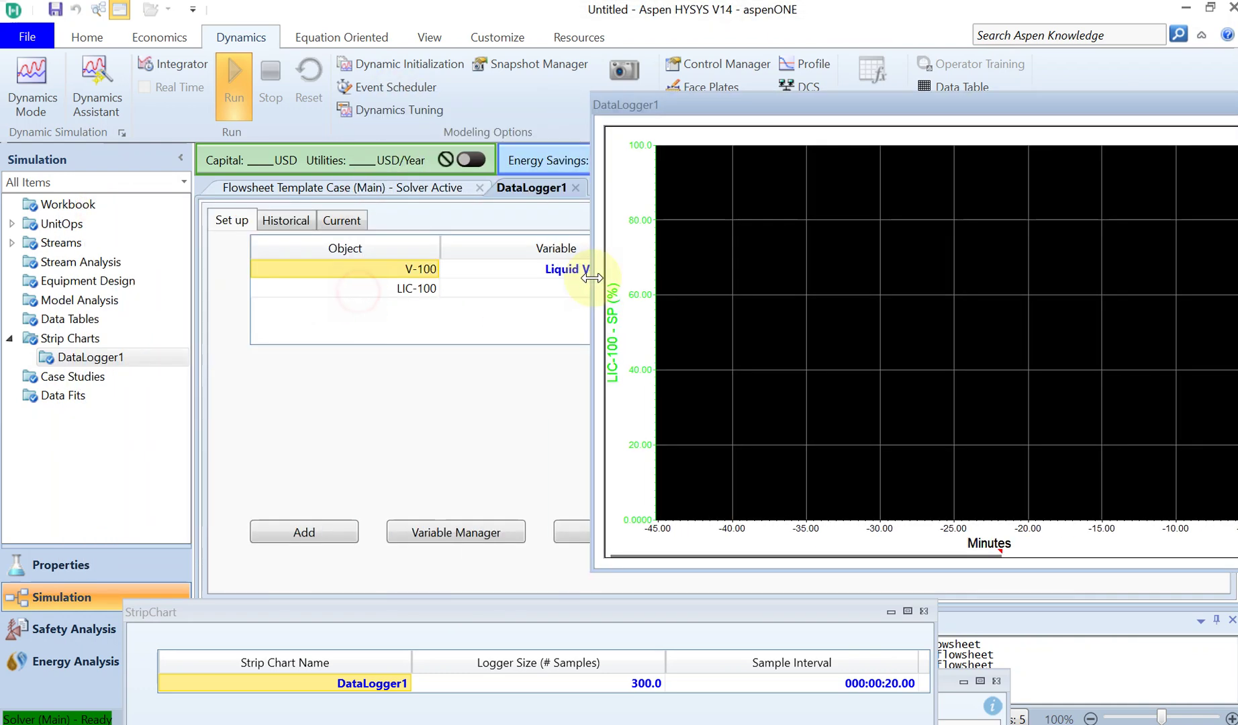
drag(756, 103, 695, 108)
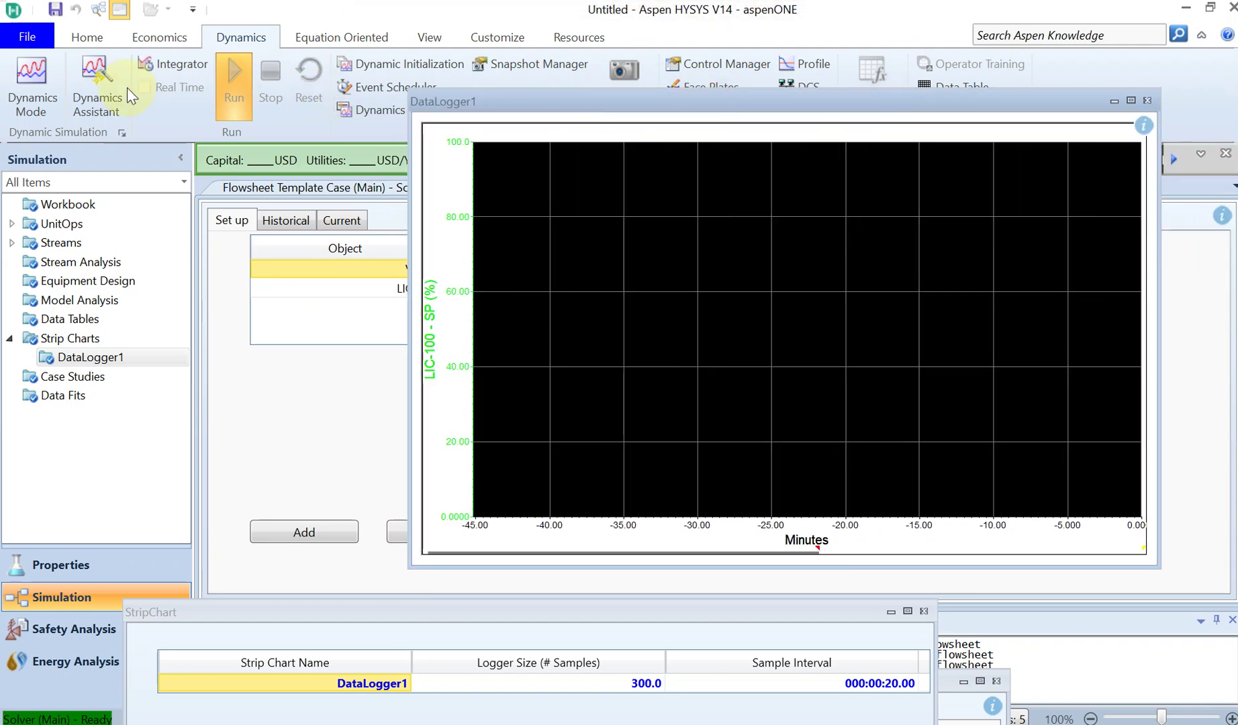
click(180, 72)
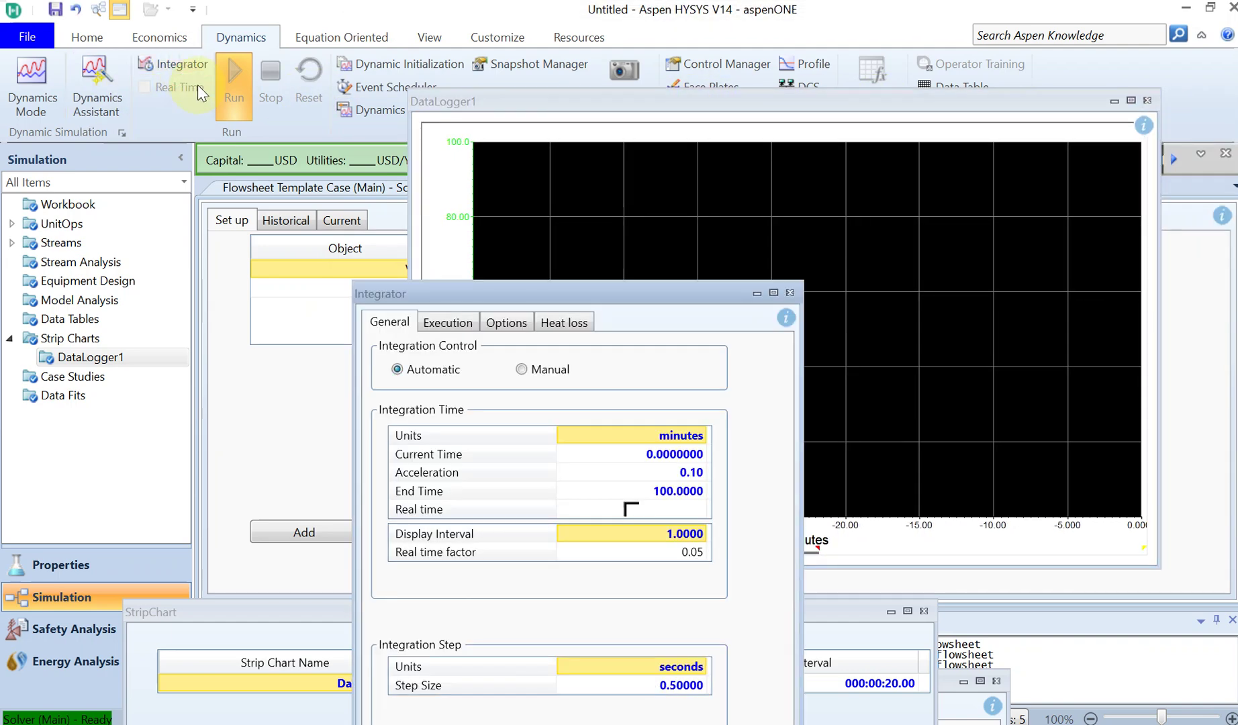
drag(456, 216, 70, 48)
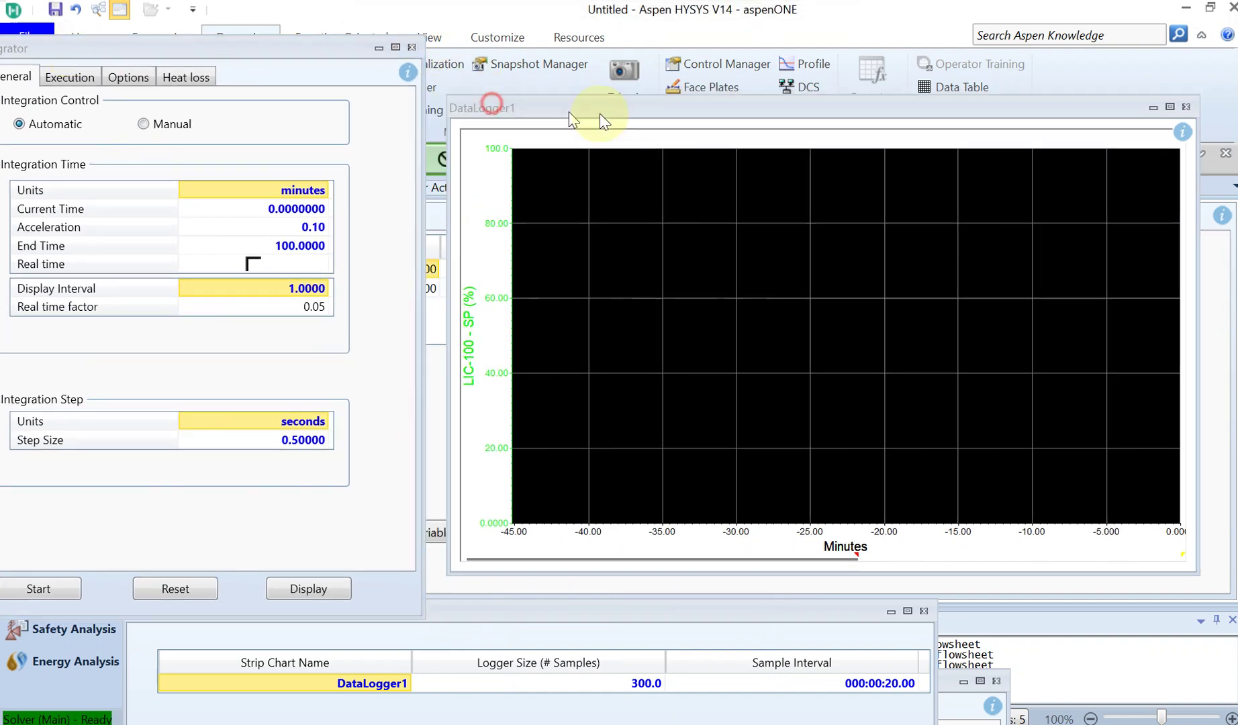
- Narrow the DataLogger1 plot further and reposition it and the Integrator window so both are fully visible without overlapping
drag(568, 112, 660, 122)
drag(515, 250, 642, 250)
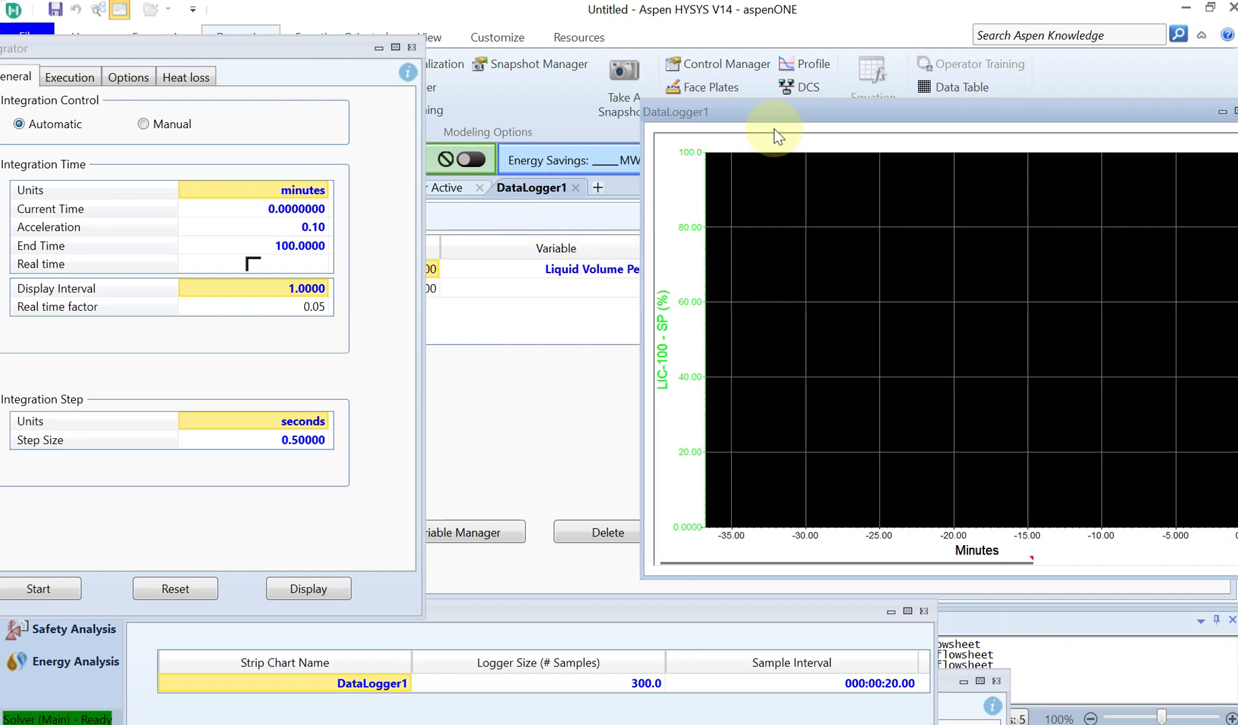
drag(779, 117, 663, 119)
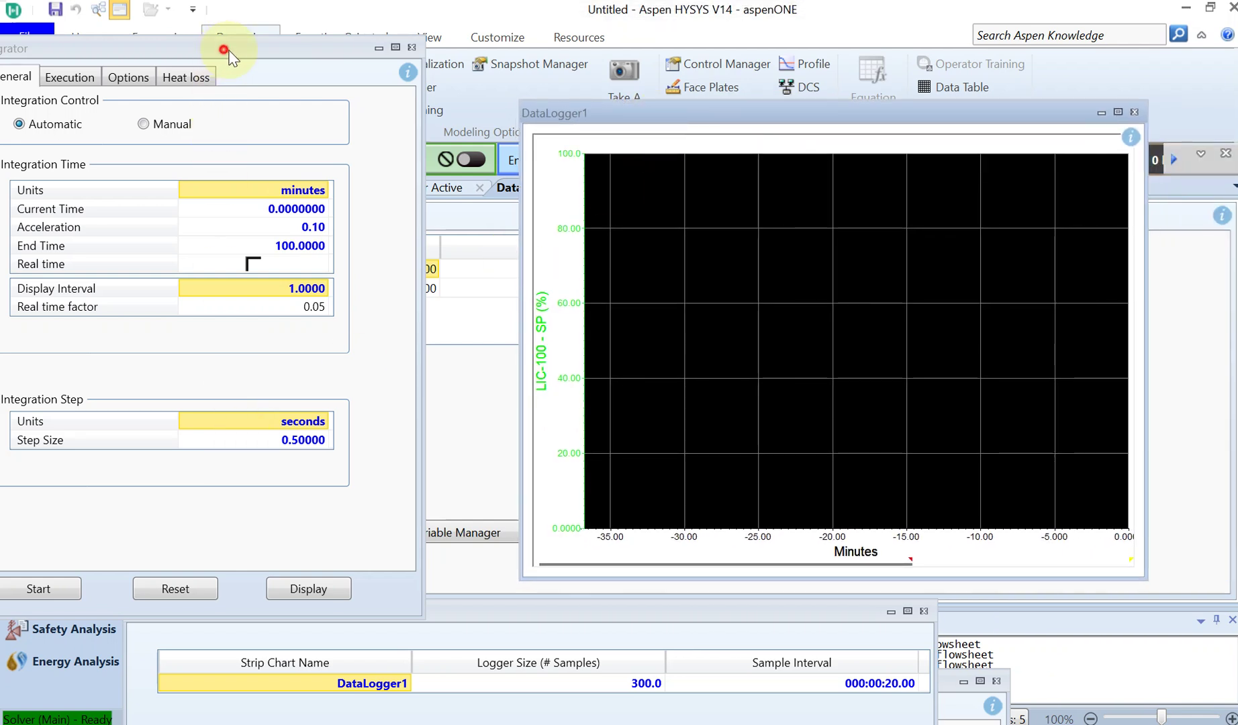
drag(228, 53, 329, 61)
- Switch the simulation to dynamics mode and run the integrator to the 100-minute end time
click(144, 595)
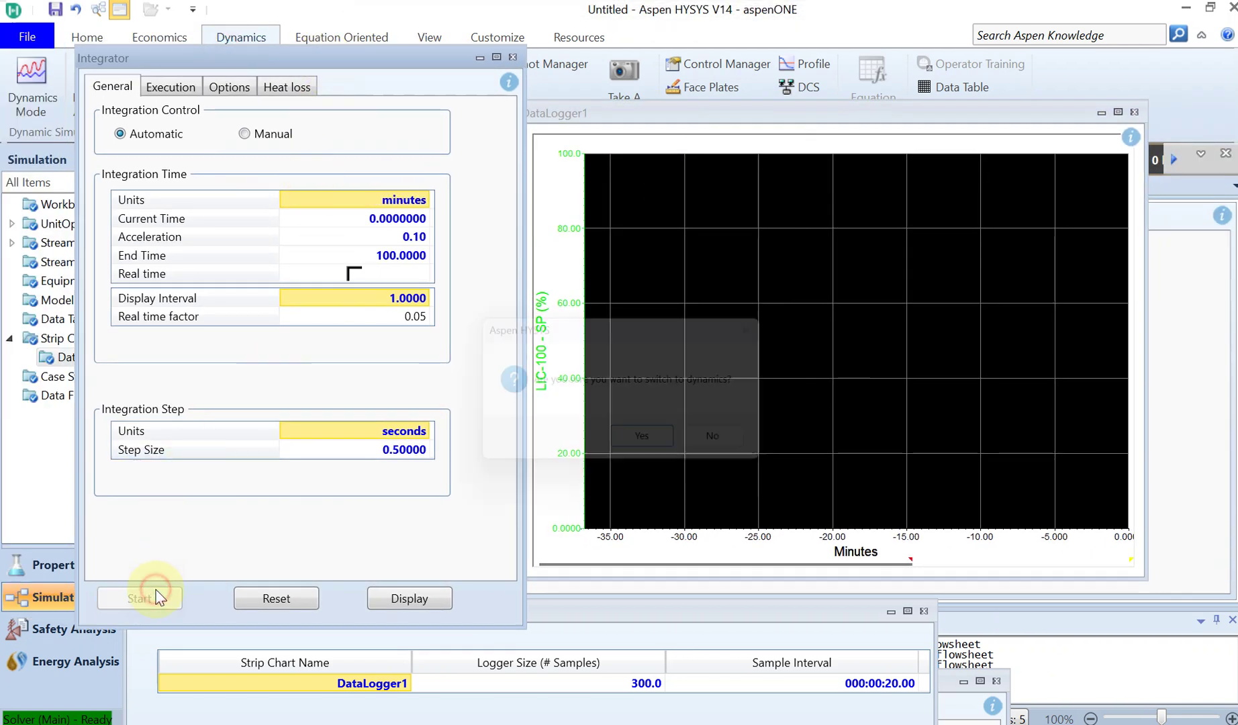
click(649, 446)
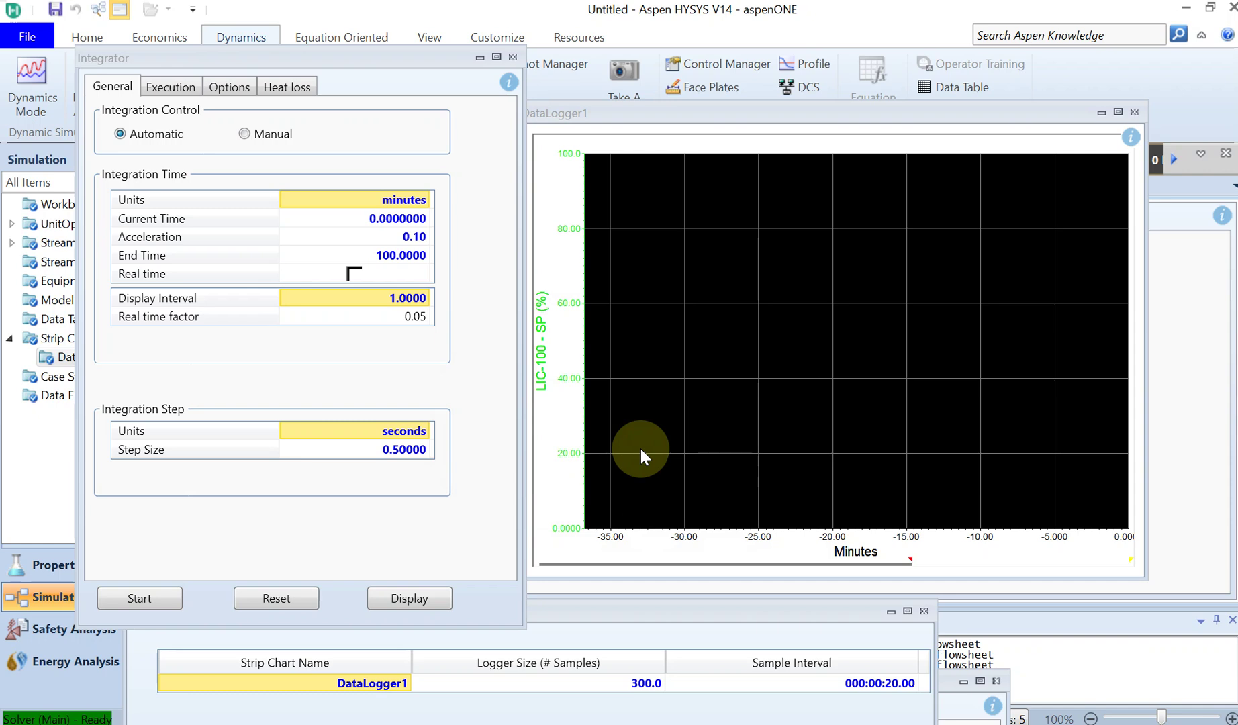
click(160, 608)
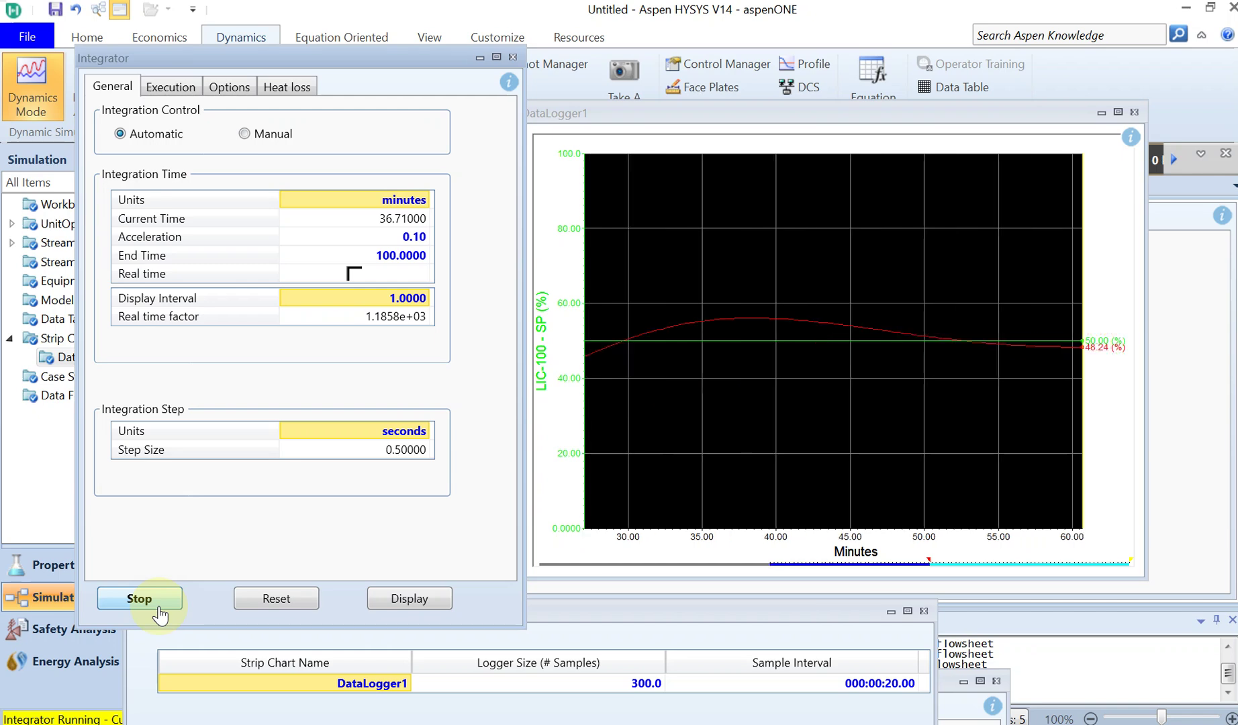
click(158, 608)
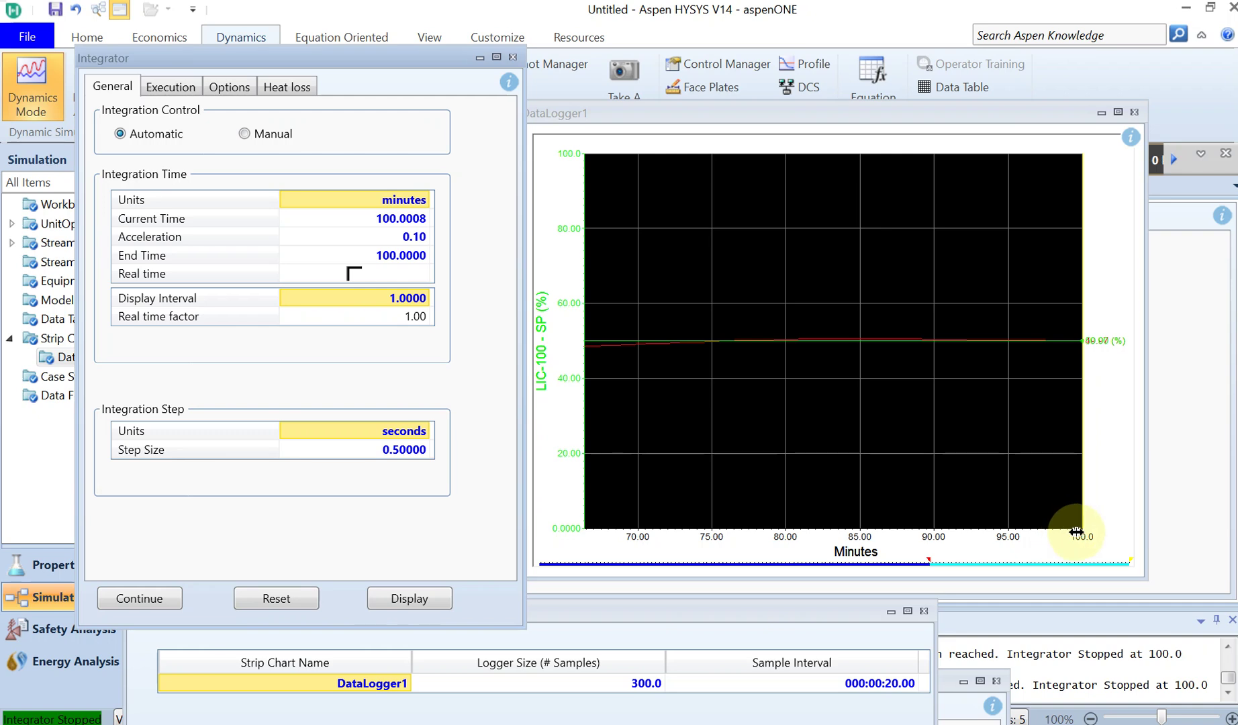
- Expand the strip chart's time range to cover 0 to 100 minutes and examine the V-100 liquid level curve against the setpoint
click(923, 563)
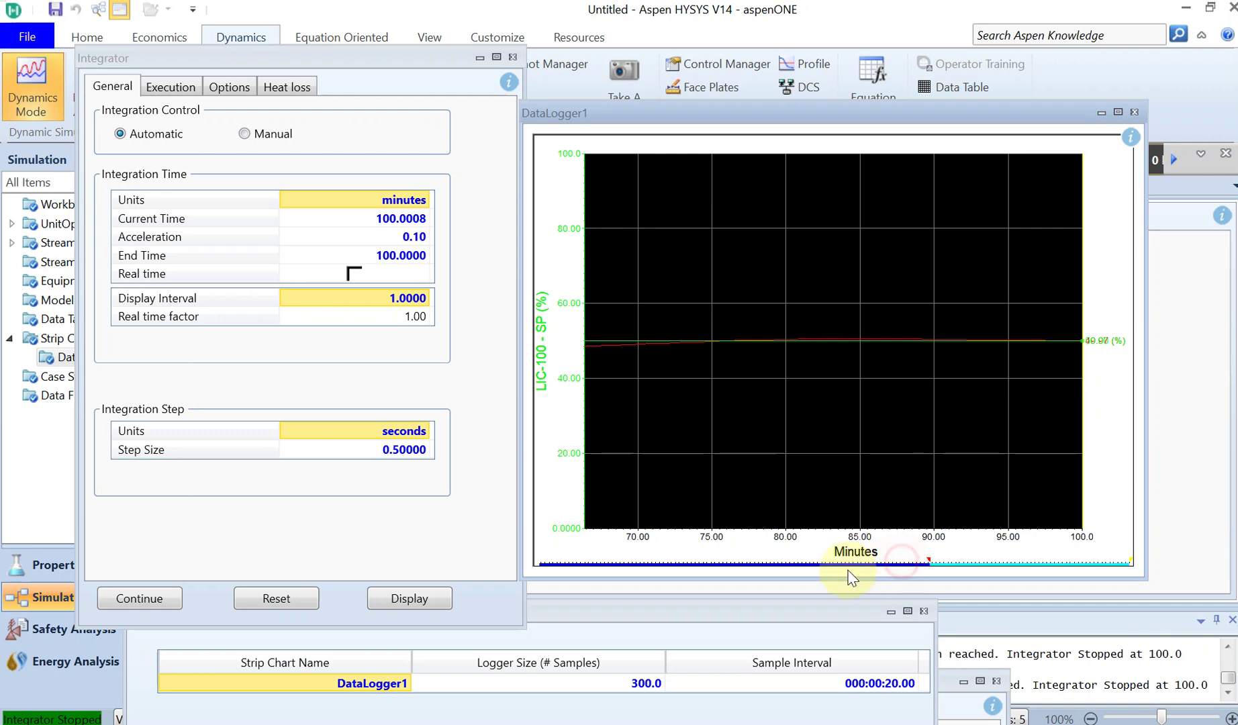
drag(930, 559, 535, 565)
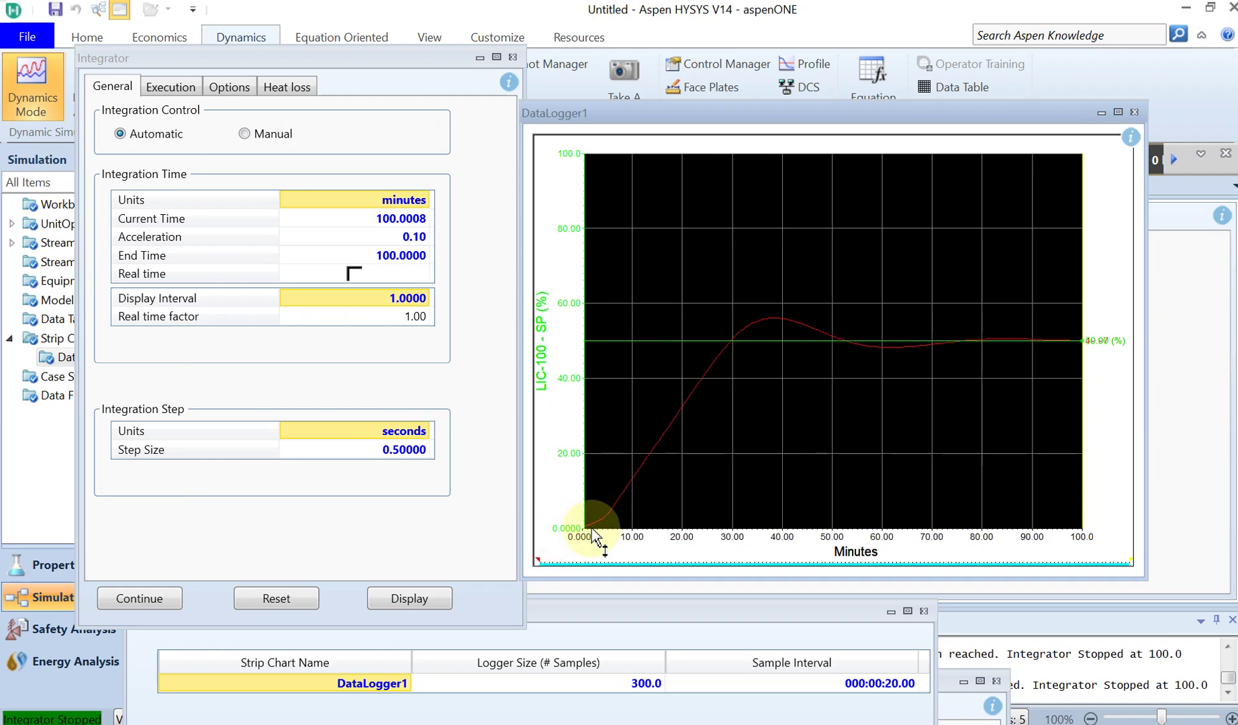
mouse_move(590, 532)
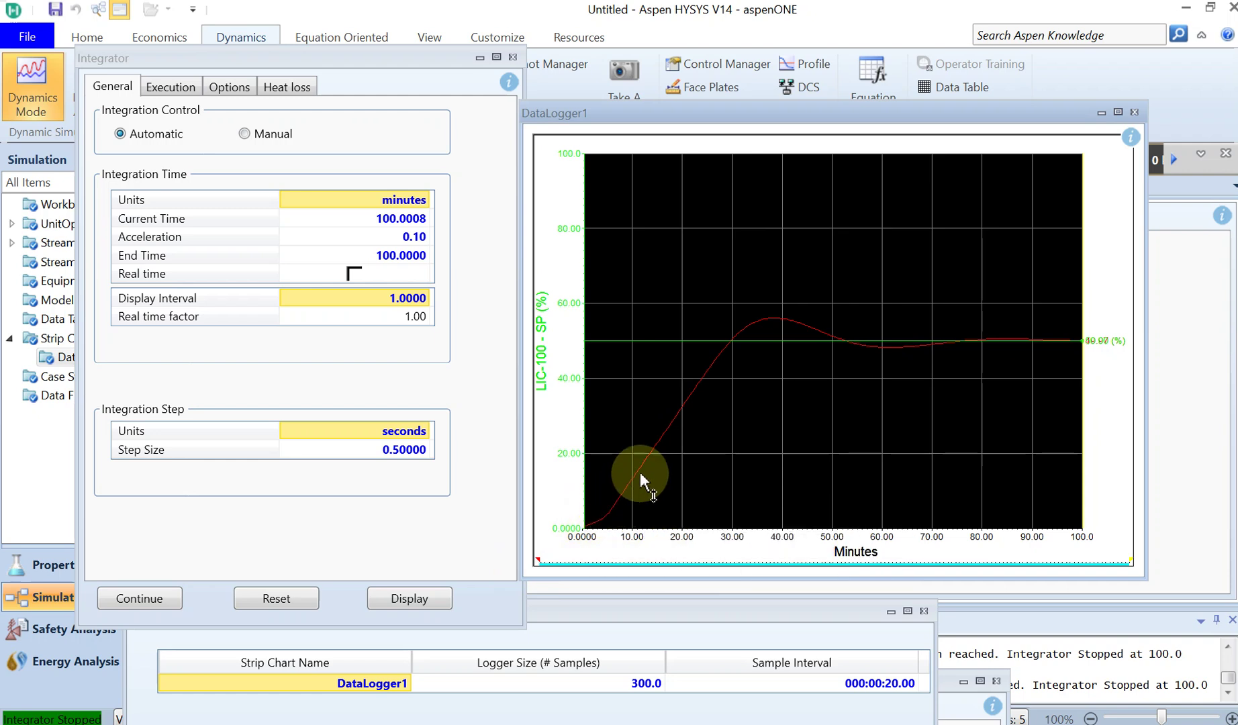
mouse_move(650, 468)
mouse_move(742, 322)
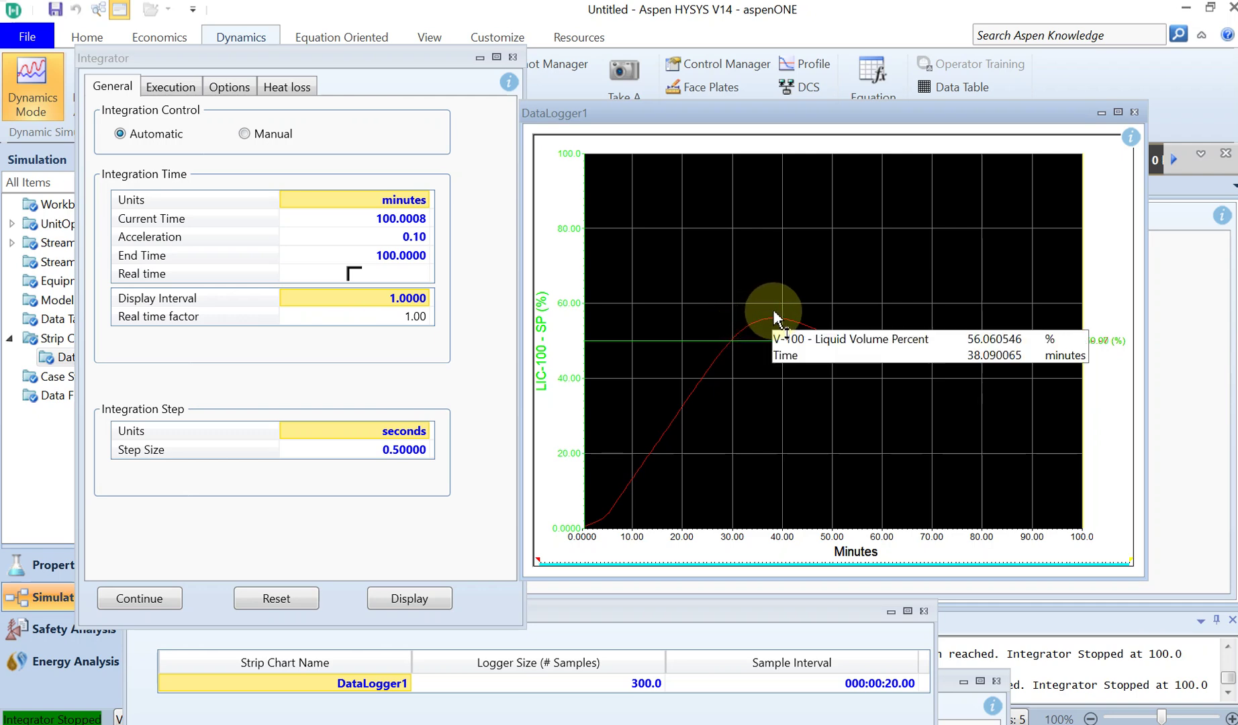
mouse_move(795, 316)
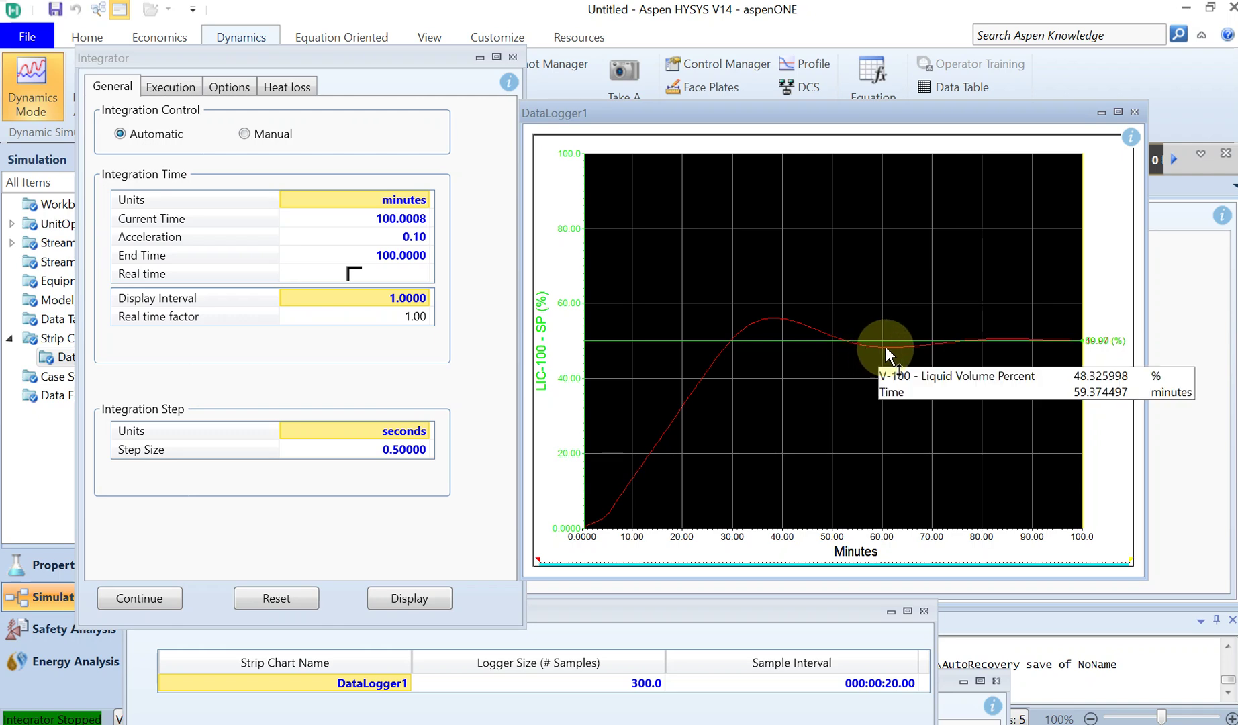
mouse_move(918, 349)
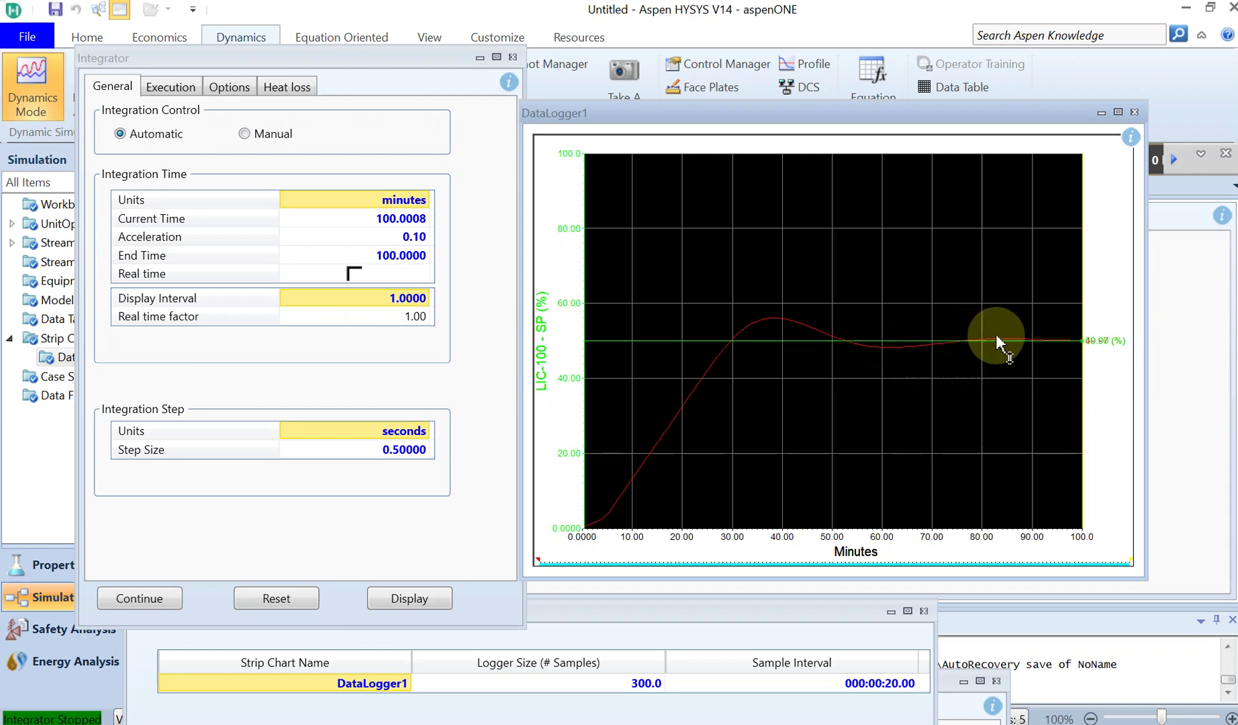
mouse_move(996, 339)
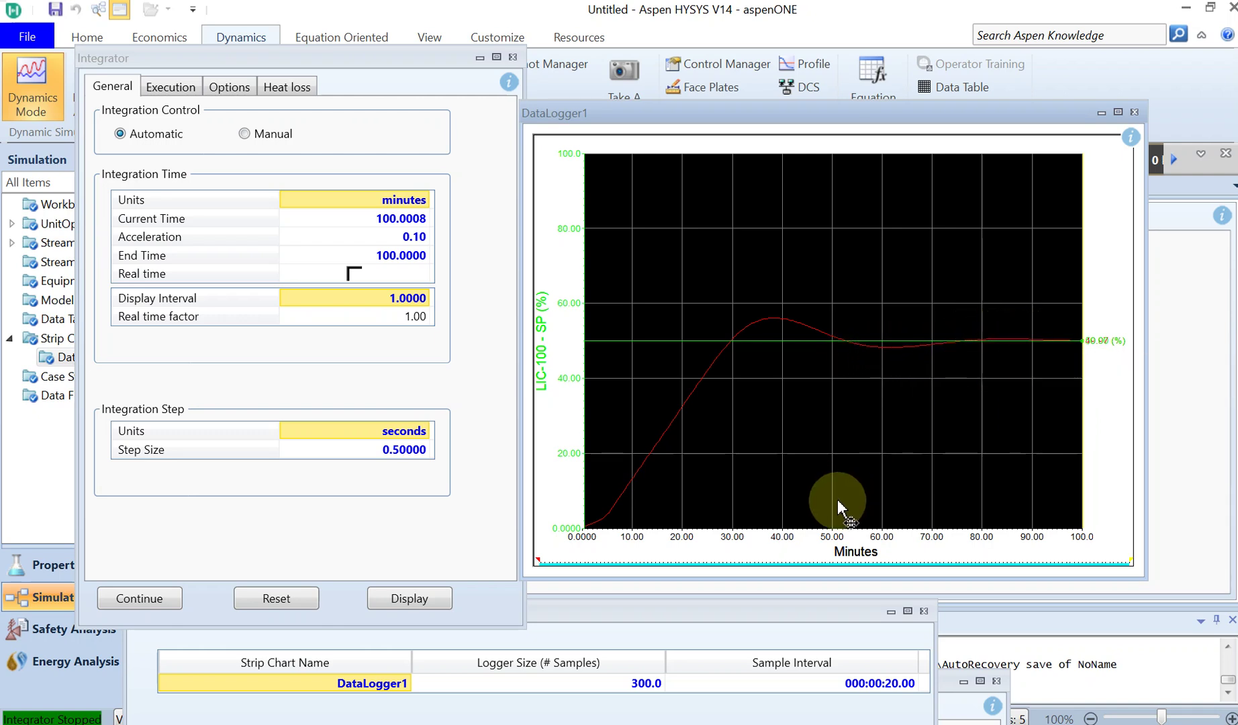